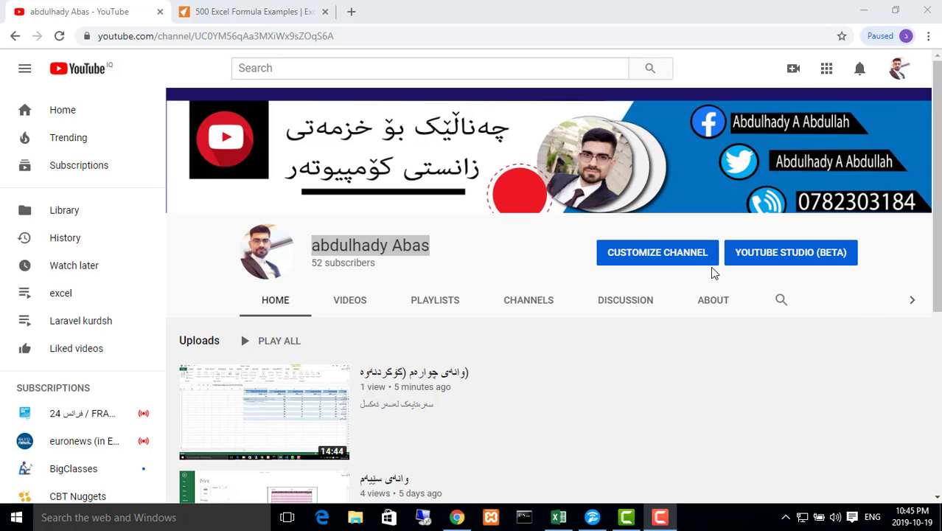
pyautogui.moveTo(937, 147)
pyautogui.mouseDown()
pyautogui.moveTo(937, 279)
pyautogui.moveTo(937, 137)
pyautogui.moveTo(937, 168)
pyautogui.moveTo(937, 148)
pyautogui.mouseUp()
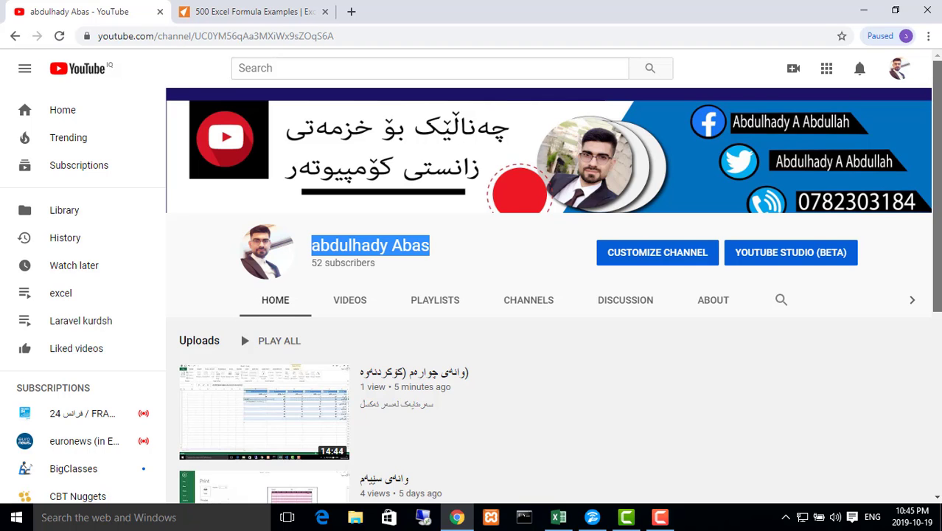
pyautogui.moveTo(937, 147)
pyautogui.mouseDown()
pyautogui.moveTo(937, 250)
pyautogui.moveTo(937, 147)
pyautogui.mouseUp()
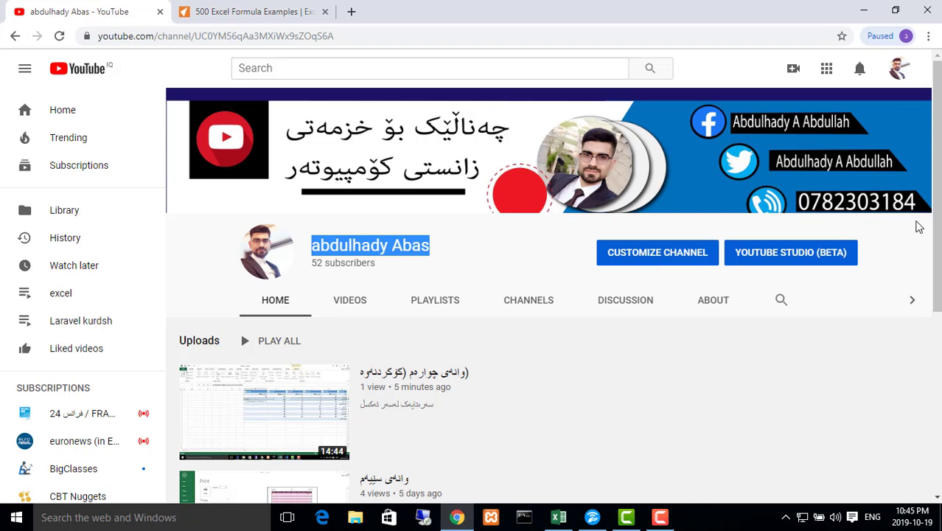
pyautogui.moveTo(938, 147)
pyautogui.mouseDown()
pyautogui.moveTo(937, 326)
pyautogui.moveTo(937, 146)
pyautogui.mouseUp()
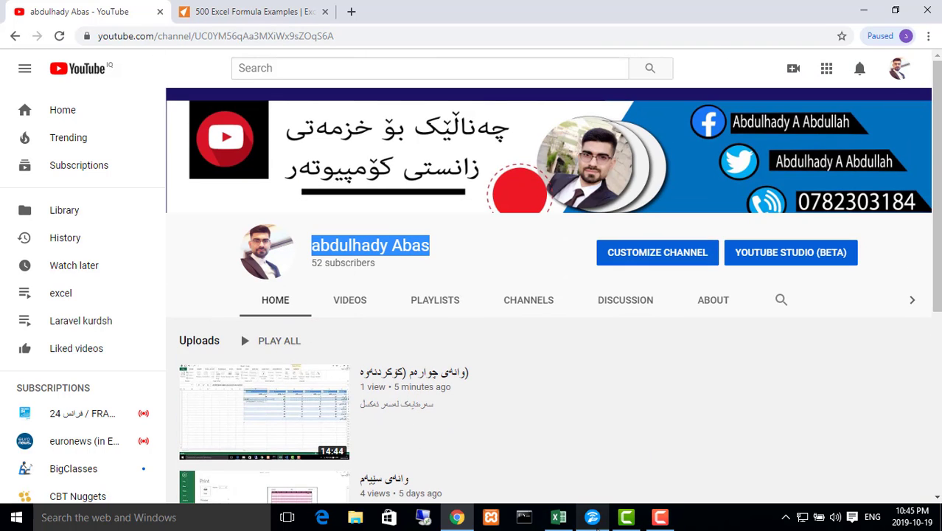
# Switch to the Book1 workbook in Excel and rename Sheet1 to "کەمکردنەوە".
pyautogui.click(558, 517)
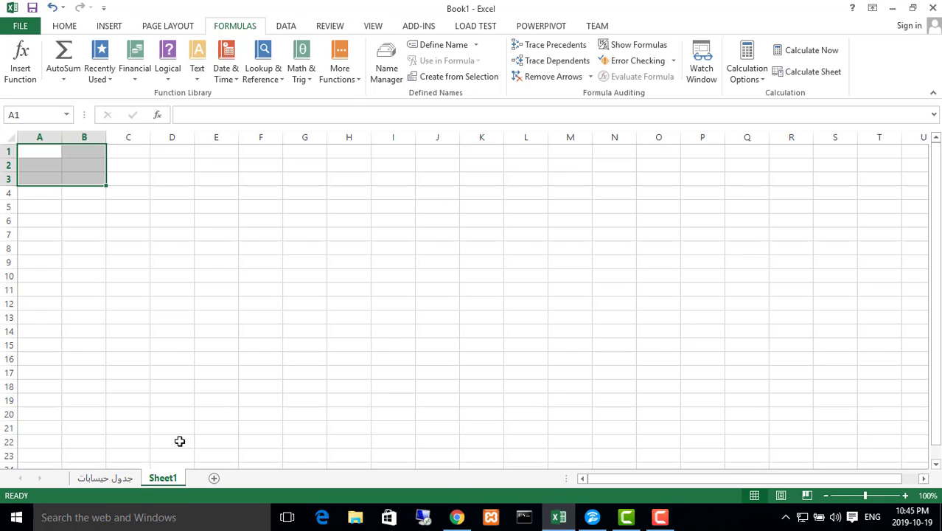
pyautogui.click(94, 479)
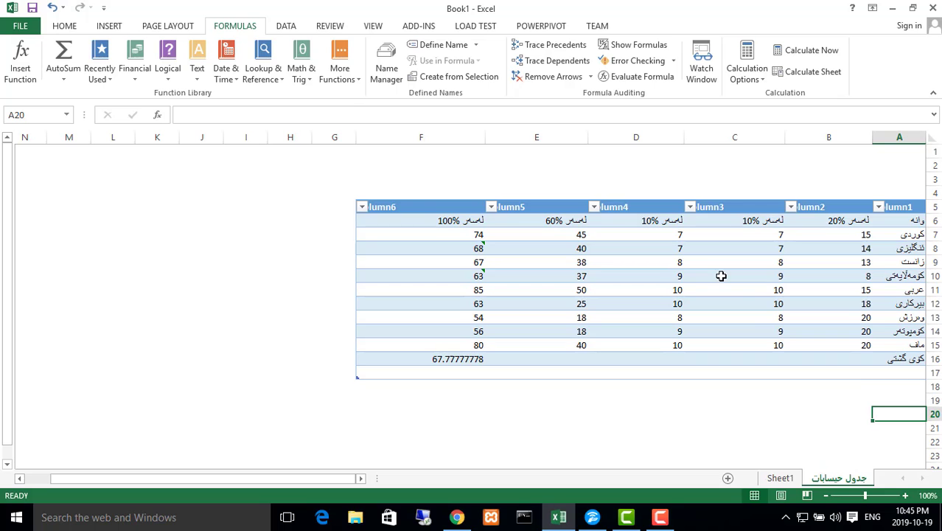
pyautogui.click(781, 478)
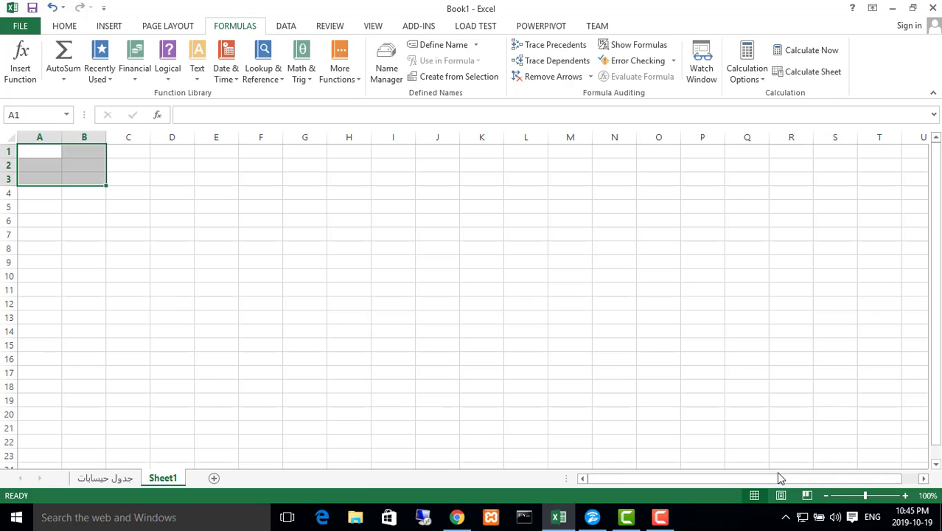
pyautogui.rightClick(154, 479)
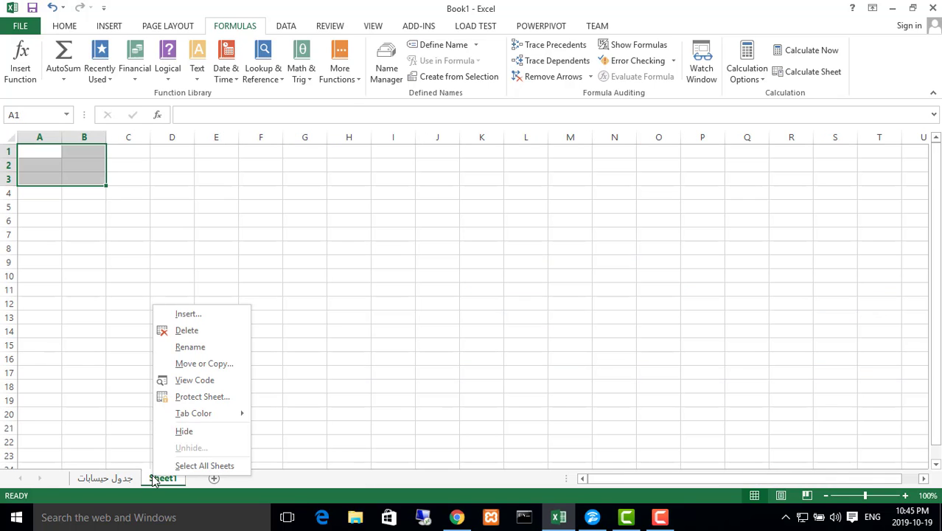
pyautogui.click(205, 348)
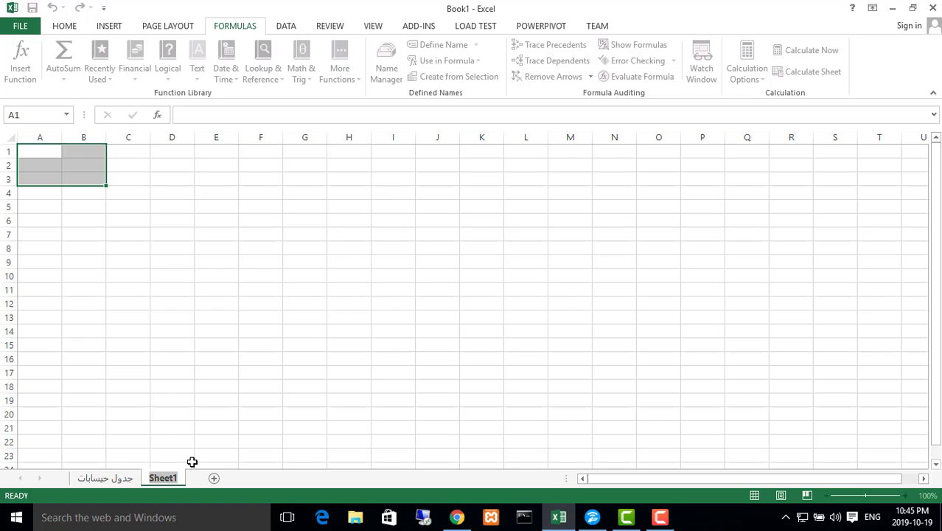
pyautogui.press('BackSpace')
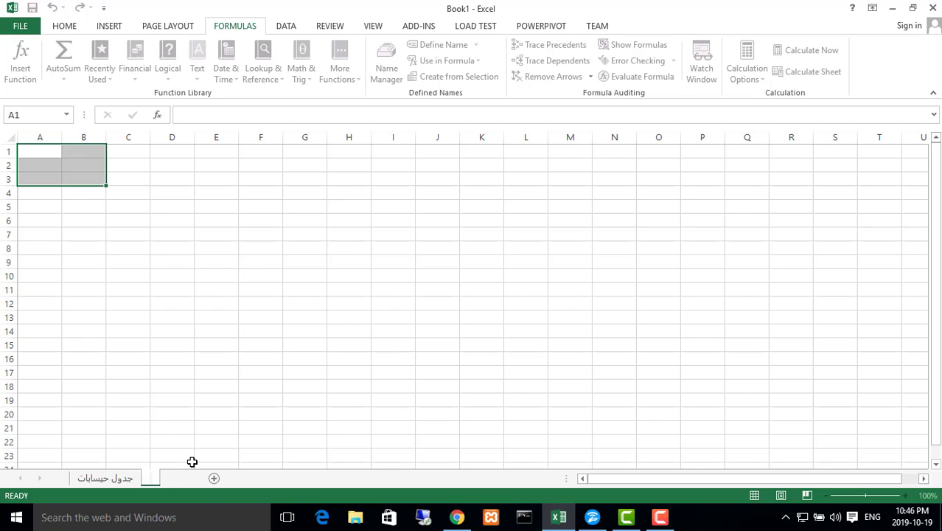
pyautogui.write('کەمکردن')
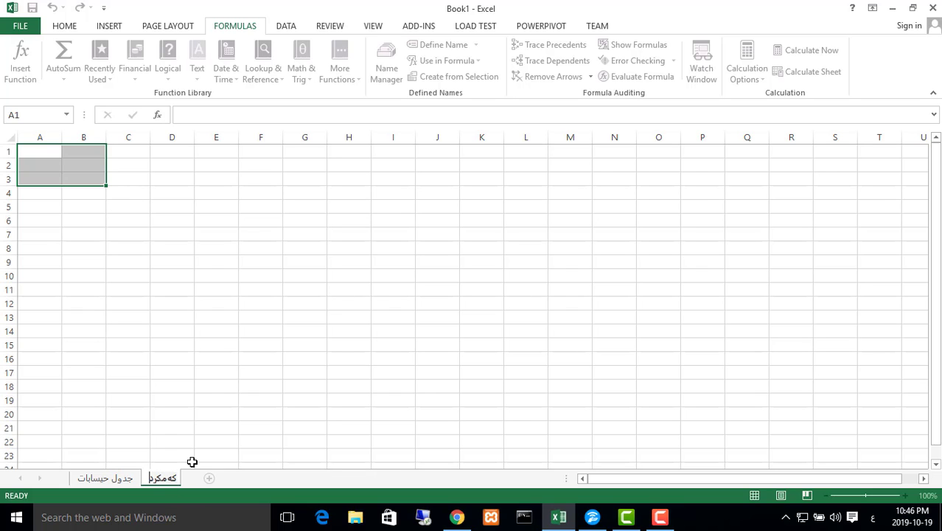
pyautogui.write('ەوە')
pyautogui.click(159, 272)
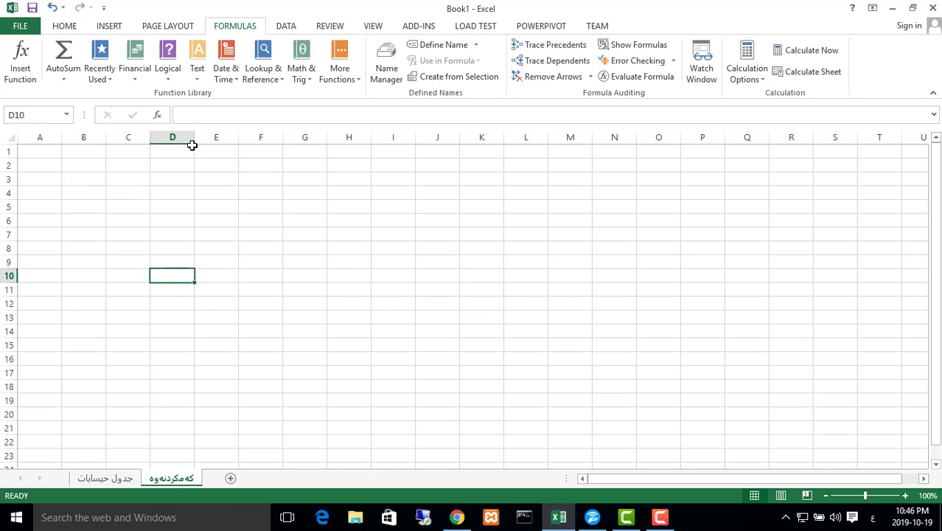
# Set the renamed worksheet's layout direction to right-to-left and return to the formula commands.
pyautogui.click(168, 26)
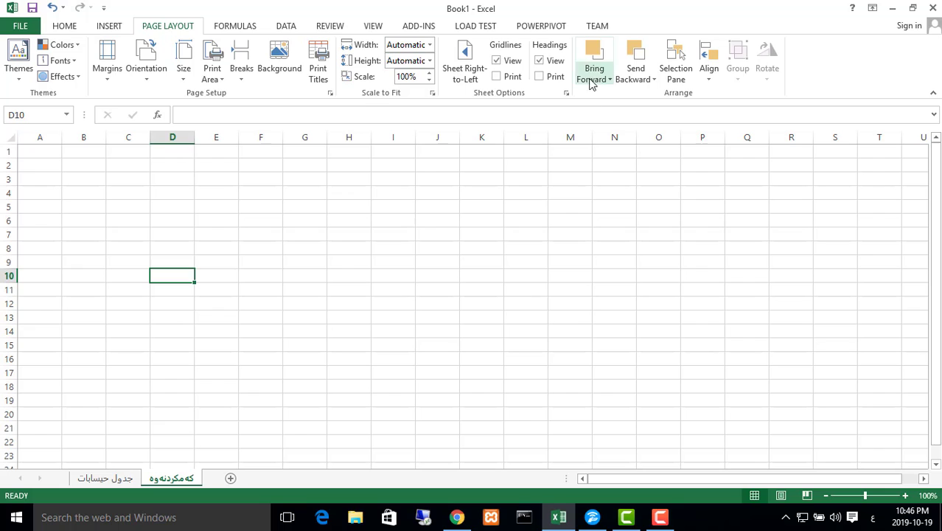
pyautogui.click(466, 70)
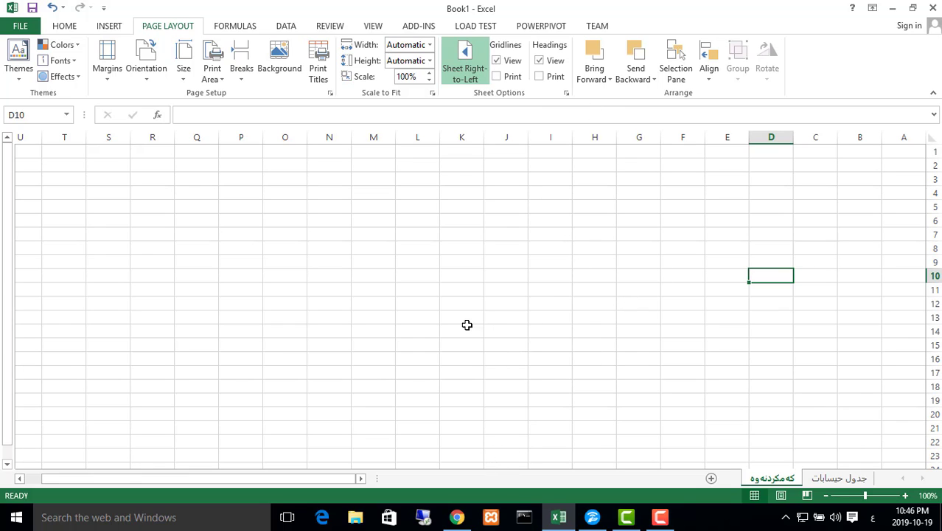
pyautogui.click(235, 27)
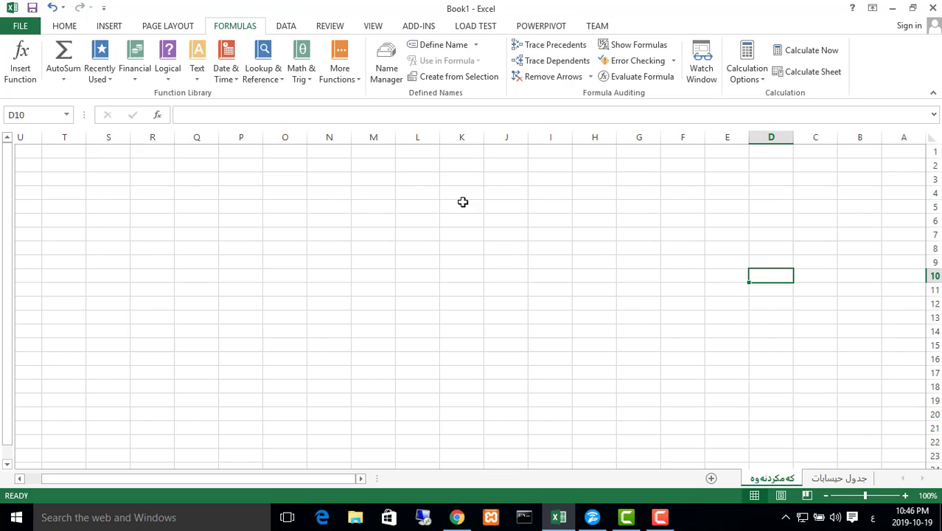
pyautogui.click(457, 517)
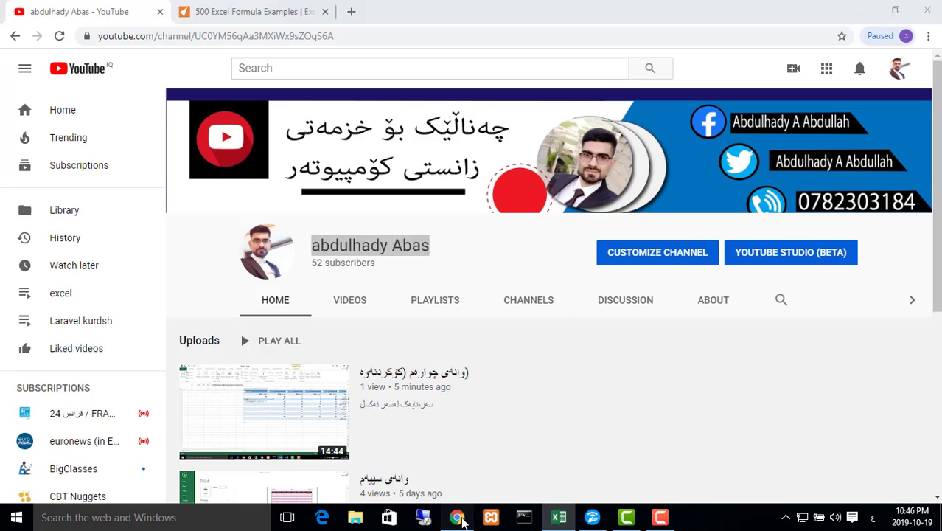
pyautogui.click(258, 12)
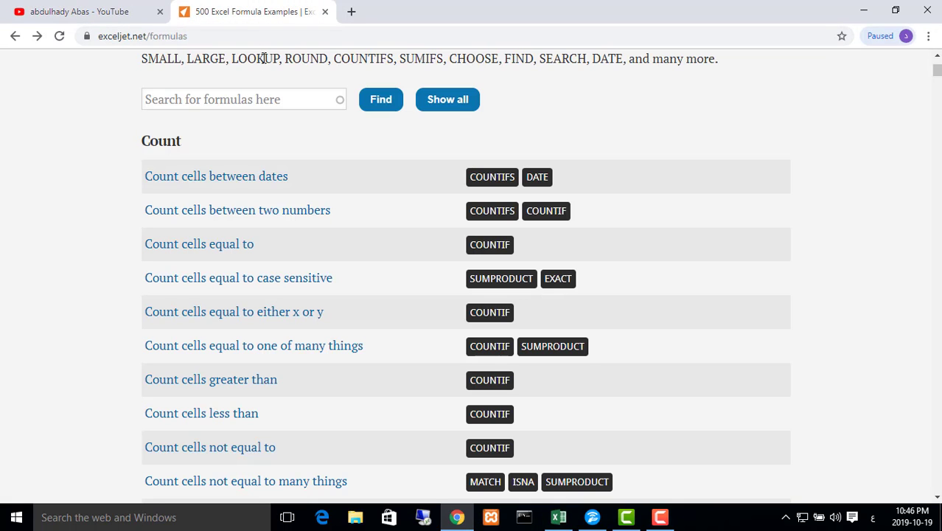
pyautogui.moveTo(236, 39); pyautogui.dragTo(93, 36)
pyautogui.click(219, 38)
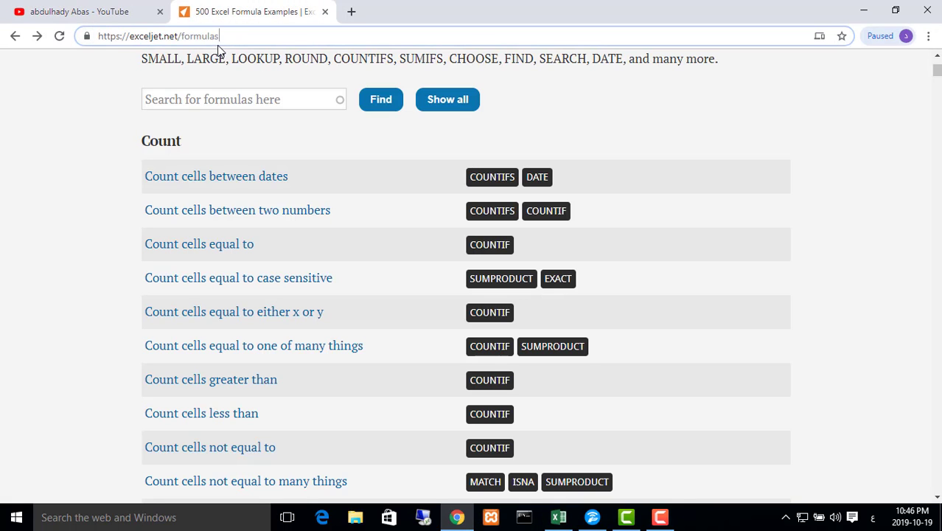
pyautogui.moveTo(236, 39); pyautogui.dragTo(104, 44)
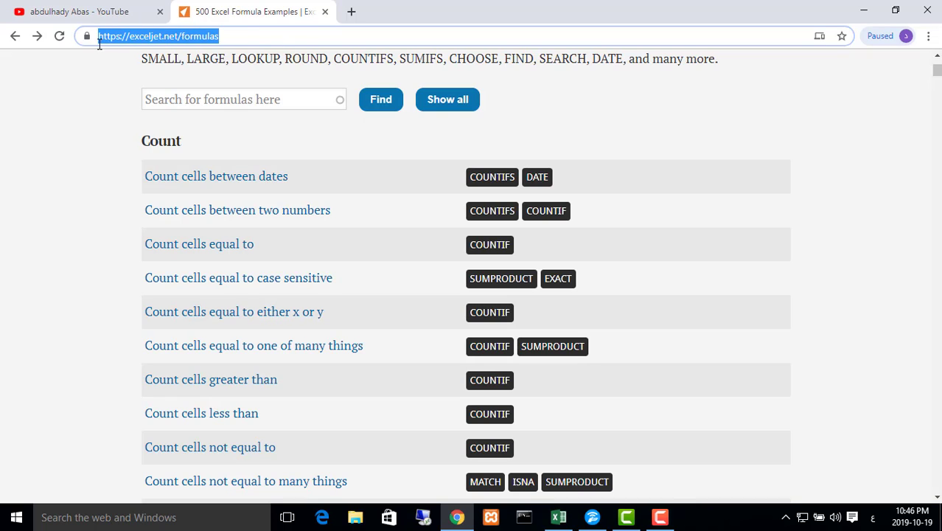
pyautogui.moveTo(282, 42); pyautogui.dragTo(103, 46)
pyautogui.moveTo(244, 37); pyautogui.dragTo(105, 35)
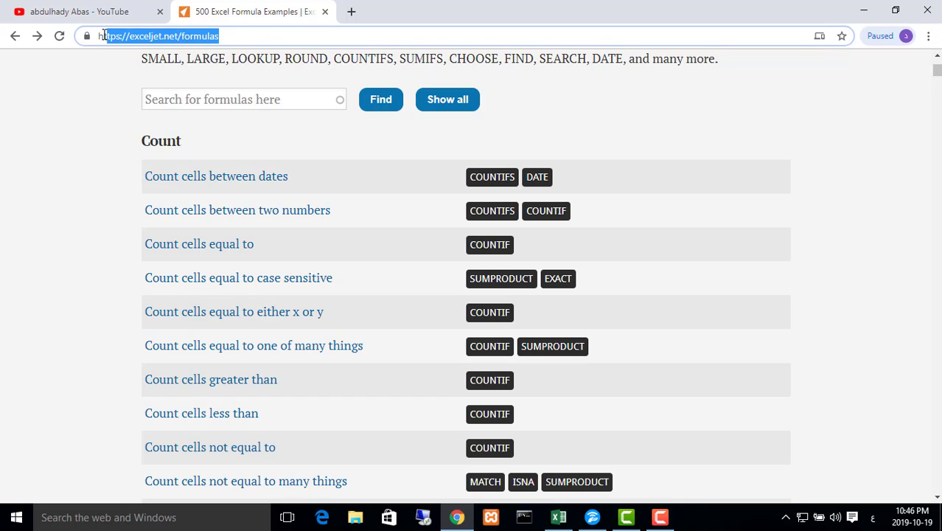
pyautogui.click(242, 34)
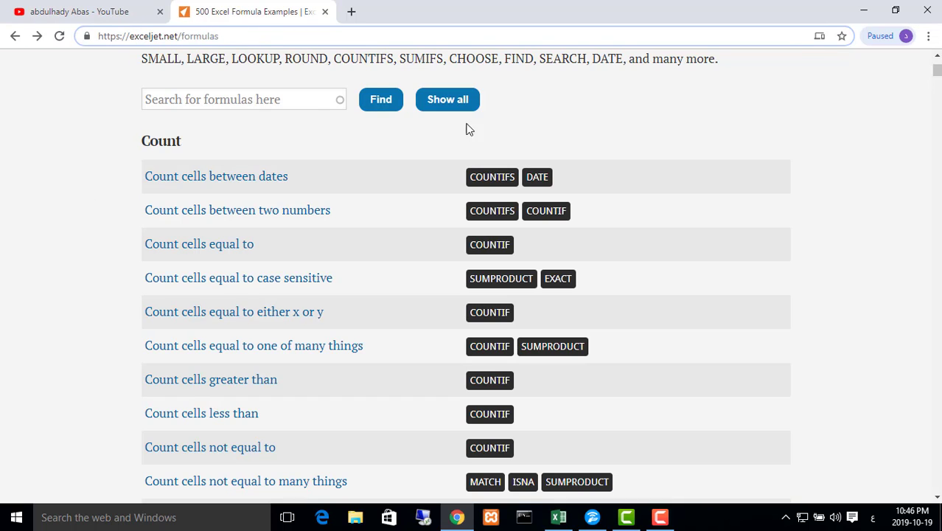
# Browse the list of formula examples through the count and sum entries, then return to the Count section heading.
pyautogui.scroll(-5, 791, 302)
pyautogui.scroll(-15, 790, 302)
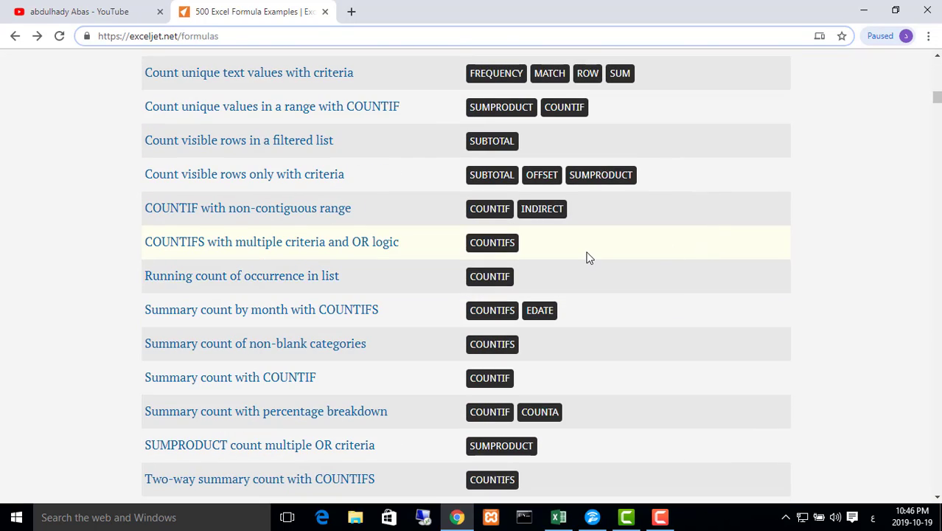
pyautogui.scroll(-15, 615, 303)
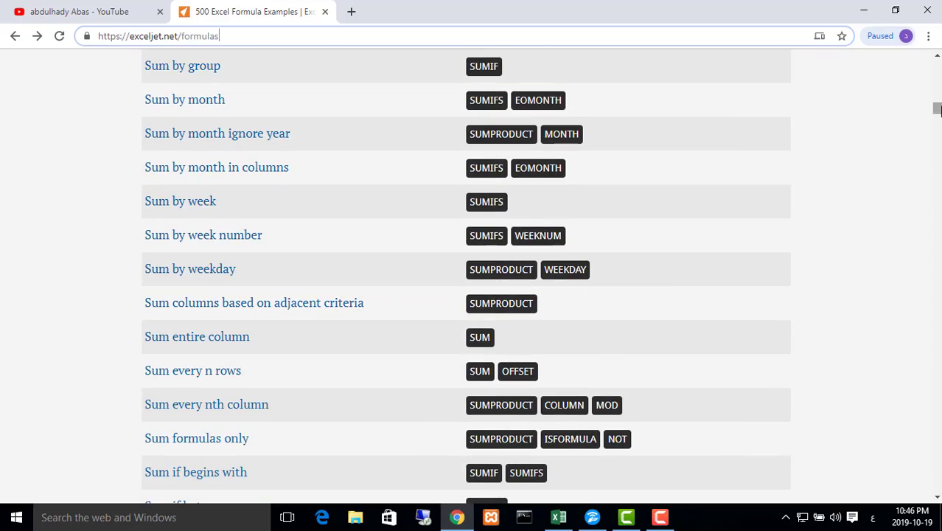
pyautogui.moveTo(936, 109); pyautogui.dragTo(936, 62)
pyautogui.scroll(-3, 652, 236)
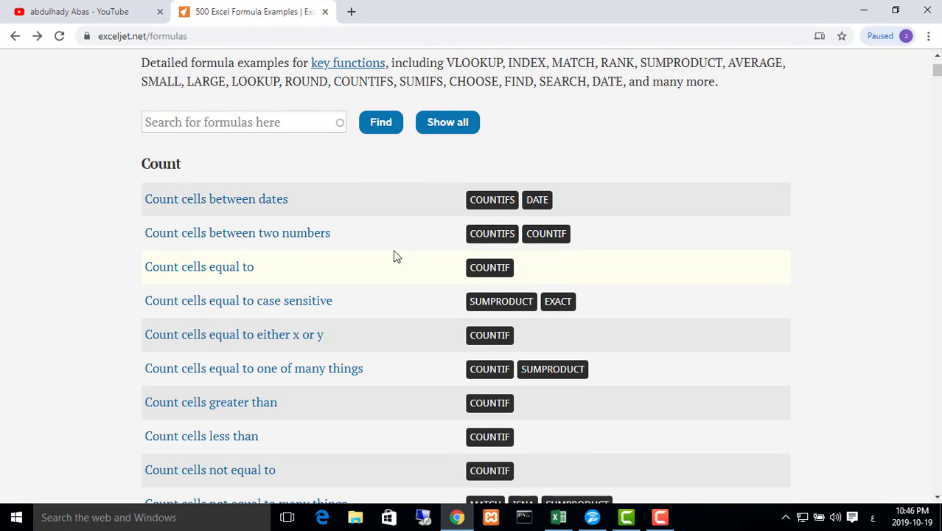
pyautogui.doubleClick(153, 163)
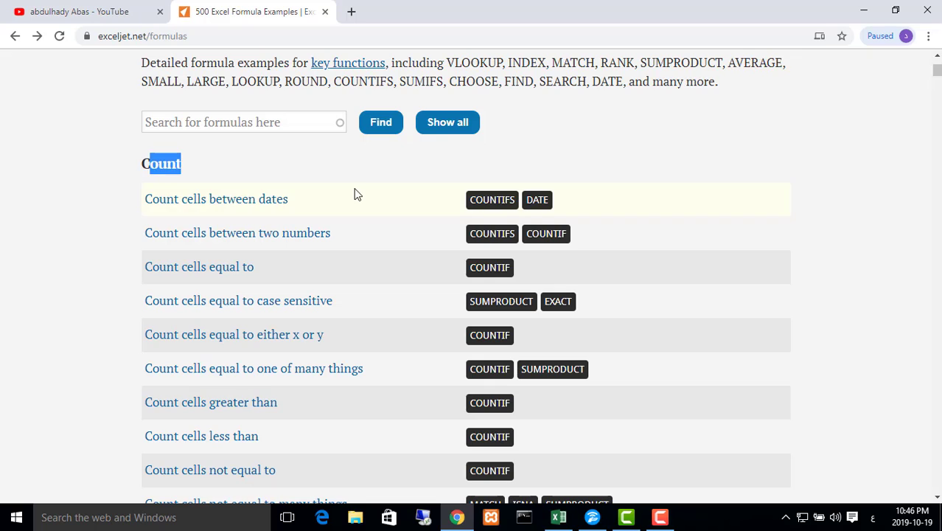
pyautogui.click(357, 193)
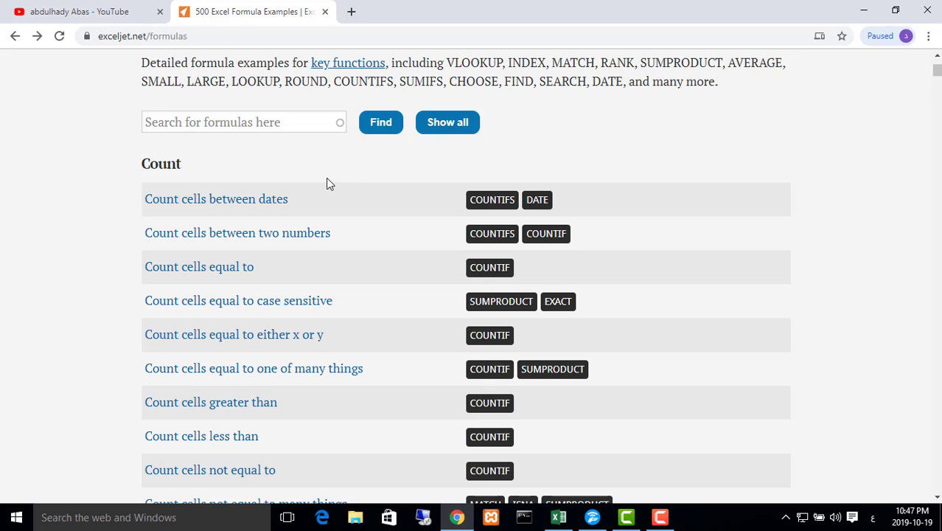
# Open the COUNTIFS function reference from the "Count cells between dates" entry and examine its example, summary and purpose.
pyautogui.click(509, 206)
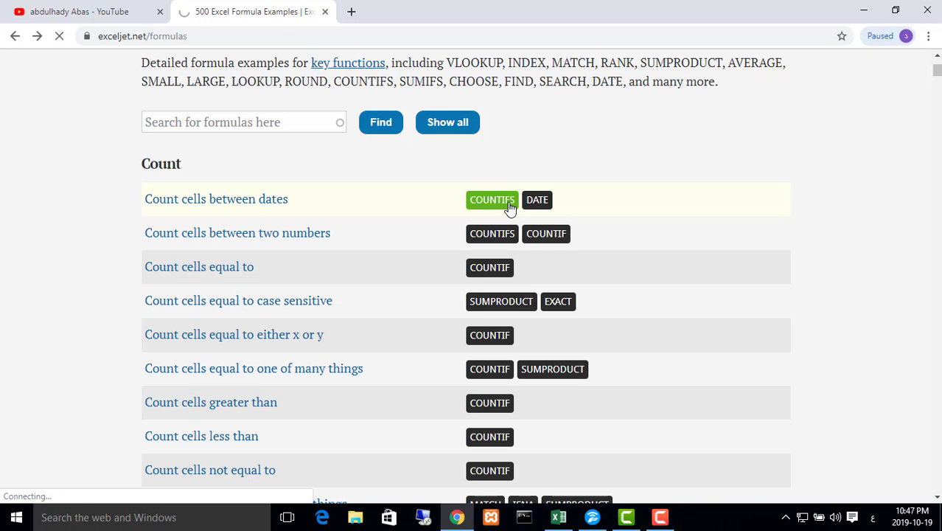
pyautogui.scroll(-3, 465, 280)
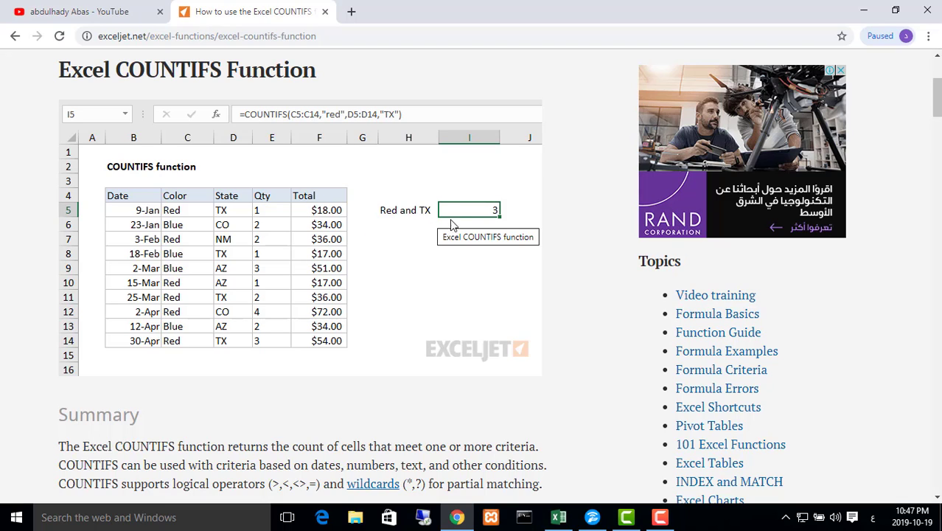
pyautogui.scroll(-5, 435, 298)
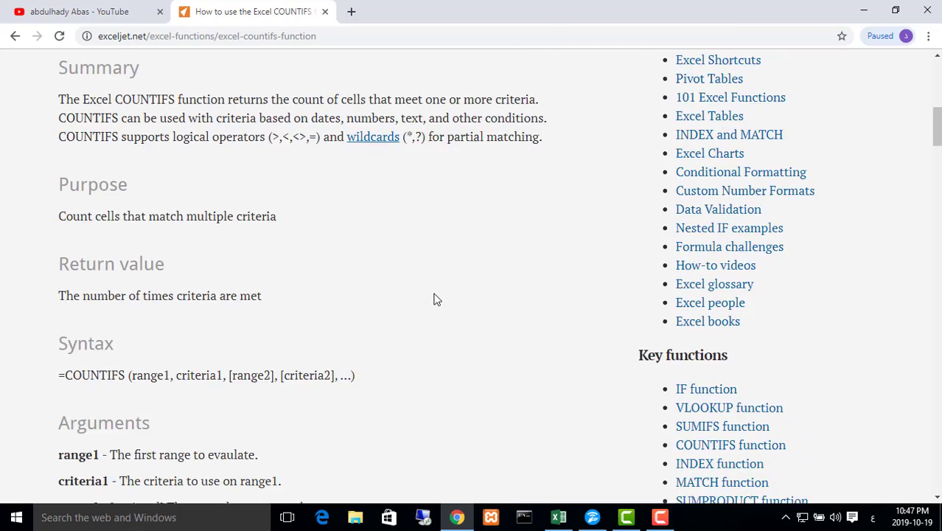
pyautogui.scroll(-3, 400, 288)
pyautogui.scroll(2, 395, 288)
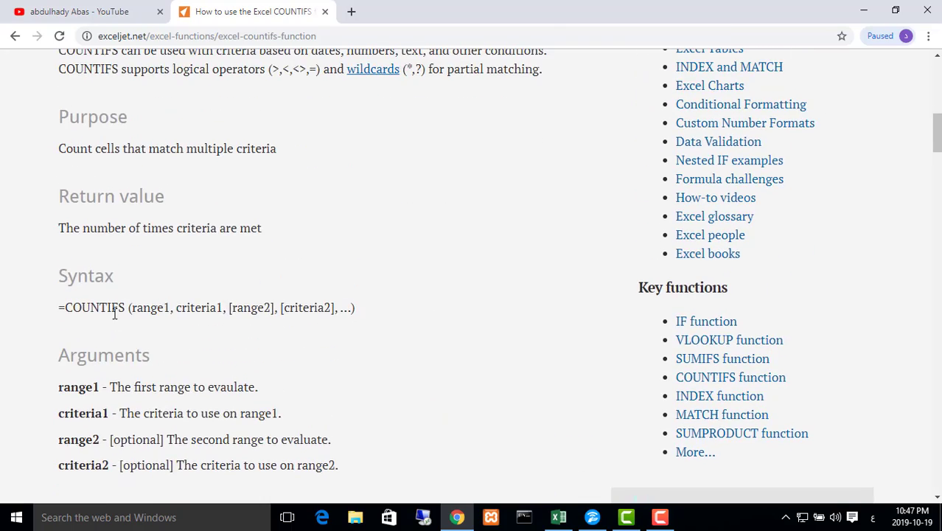
# Examine the COUNTIFS syntax and argument descriptions for range1, criteria1, range2 and criteria2, comparing them with the example table.
pyautogui.doubleClick(158, 308)
pyautogui.scroll(5, 317, 299)
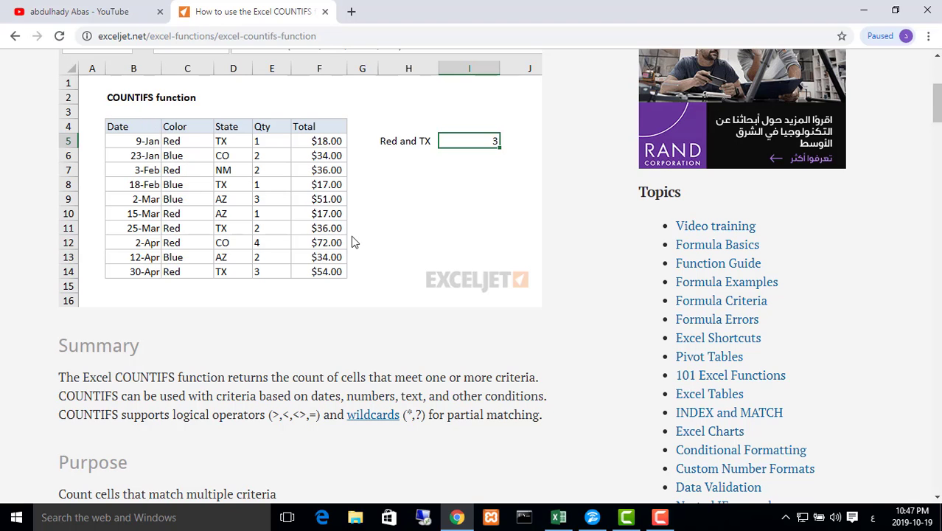
pyautogui.scroll(-5, 309, 301)
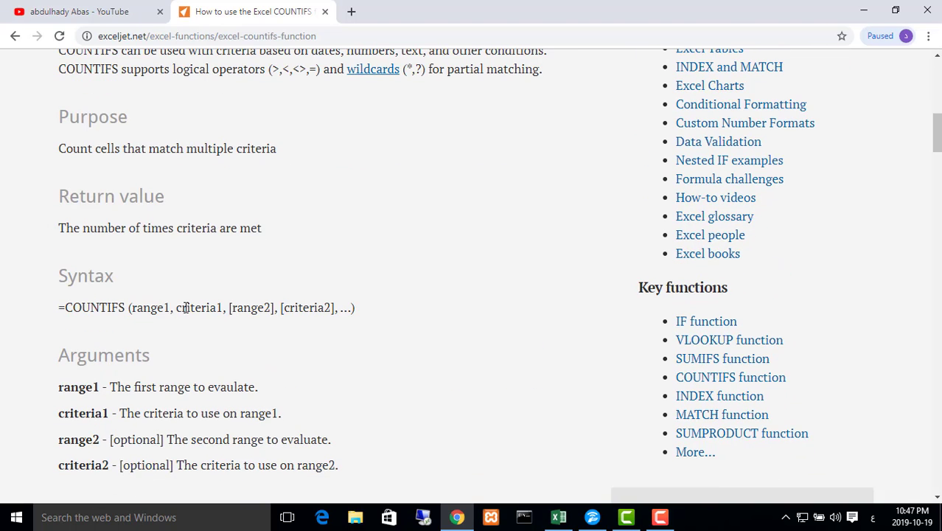
pyautogui.doubleClick(186, 308)
pyautogui.doubleClick(250, 308)
pyautogui.doubleClick(287, 310)
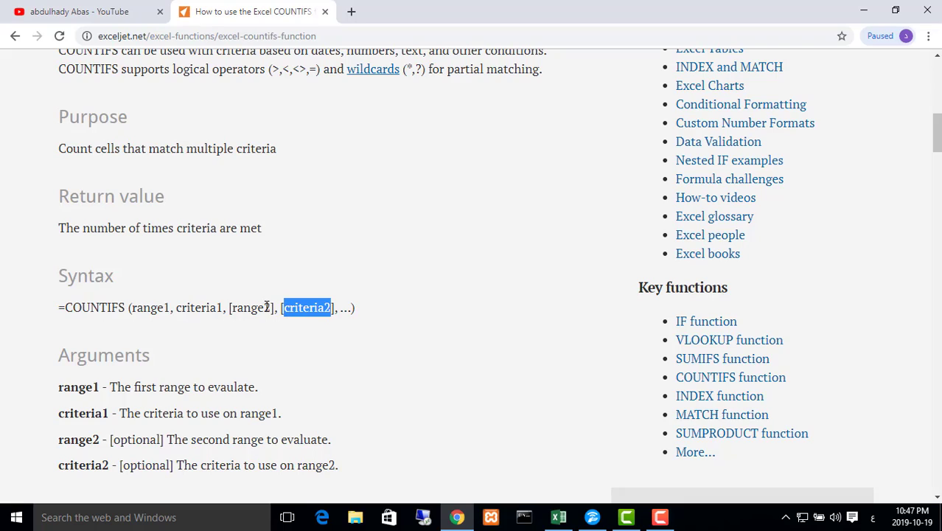
pyautogui.scroll(5, 271, 325)
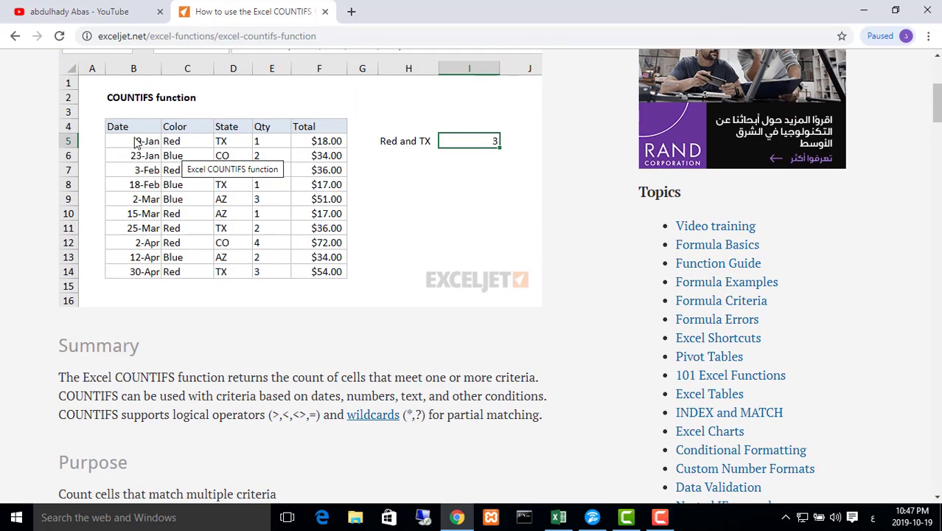
pyautogui.scroll(-7, 151, 155)
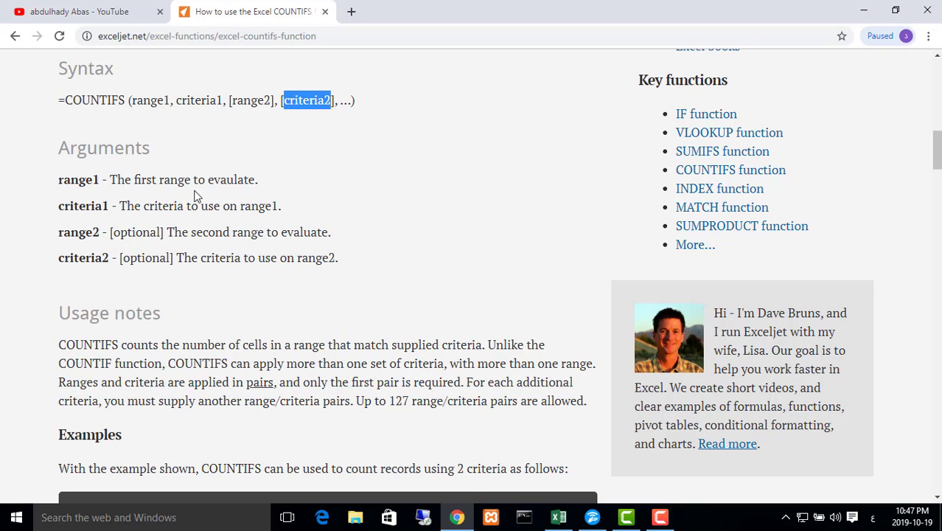
pyautogui.doubleClick(242, 180)
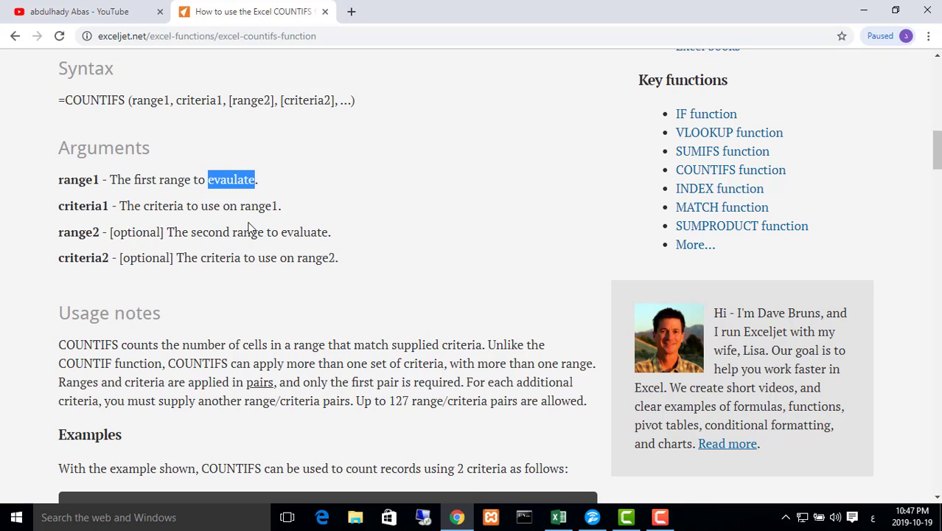
# Examine the criteria1 argument and the C5:C14 range in the first COUNTIFS example formula, comparing them with the table's Color column.
pyautogui.doubleClick(130, 206)
pyautogui.click(156, 209)
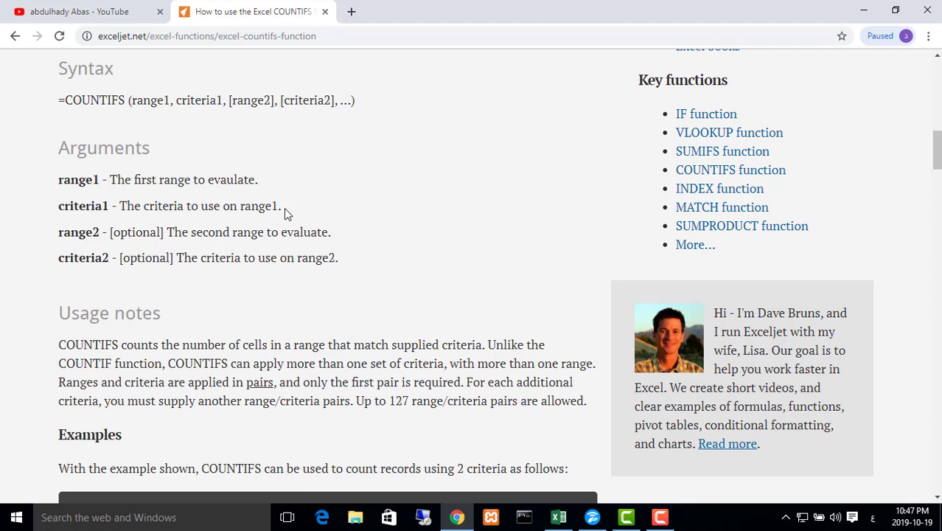
pyautogui.scroll(-4, 243, 302)
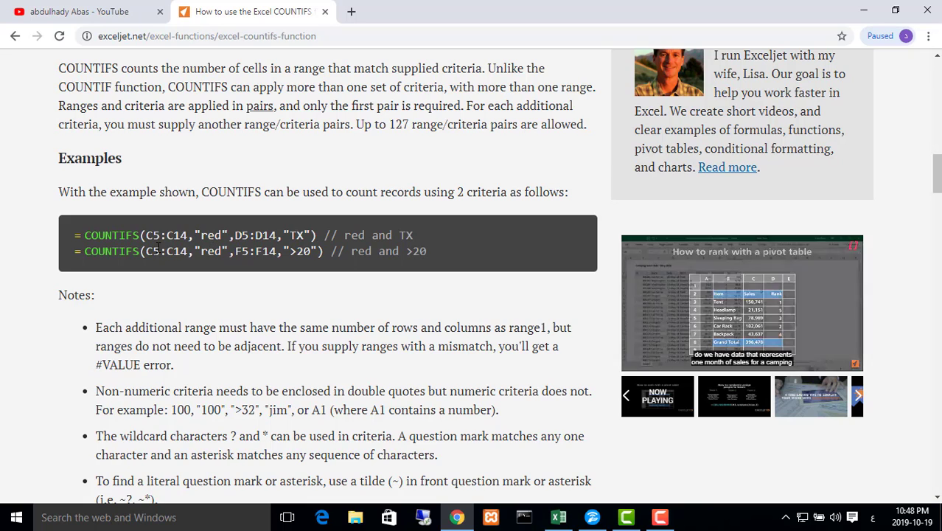
pyautogui.moveTo(147, 235); pyautogui.dragTo(187, 235)
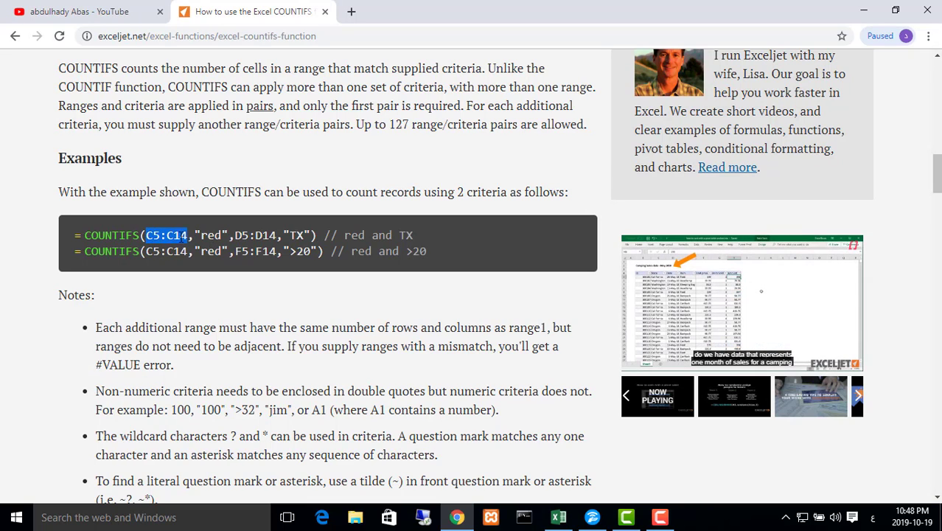
pyautogui.click(181, 236)
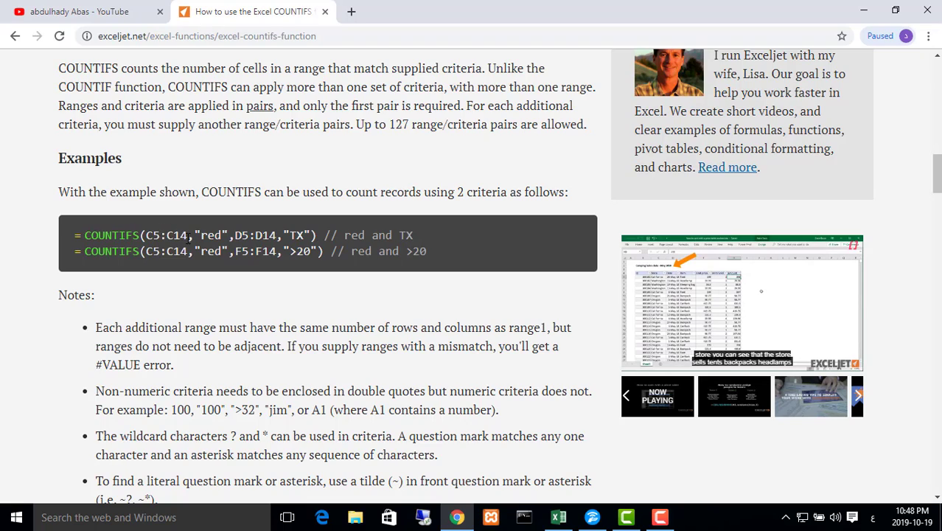
pyautogui.scroll(10, 332, 237)
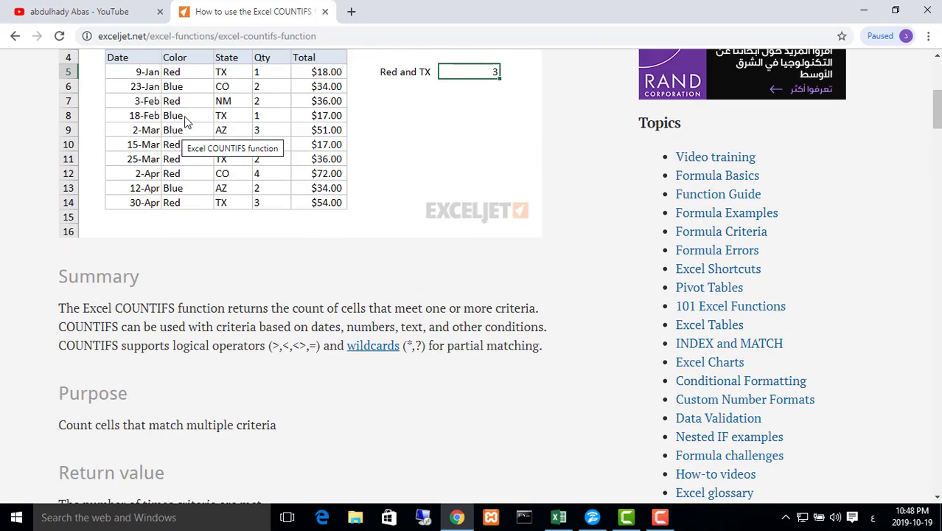
pyautogui.scroll(1, 186, 123)
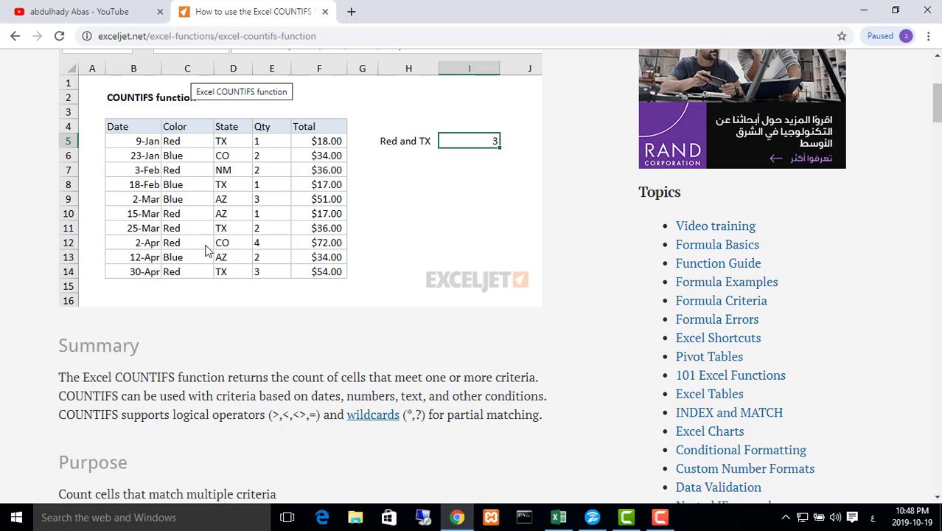
# Examine the full formula COUNTIFS(C5:C14,"red",D5:D14,"TX"), matching its second range and criterion with the table's State column.
pyautogui.scroll(-12, 206, 251)
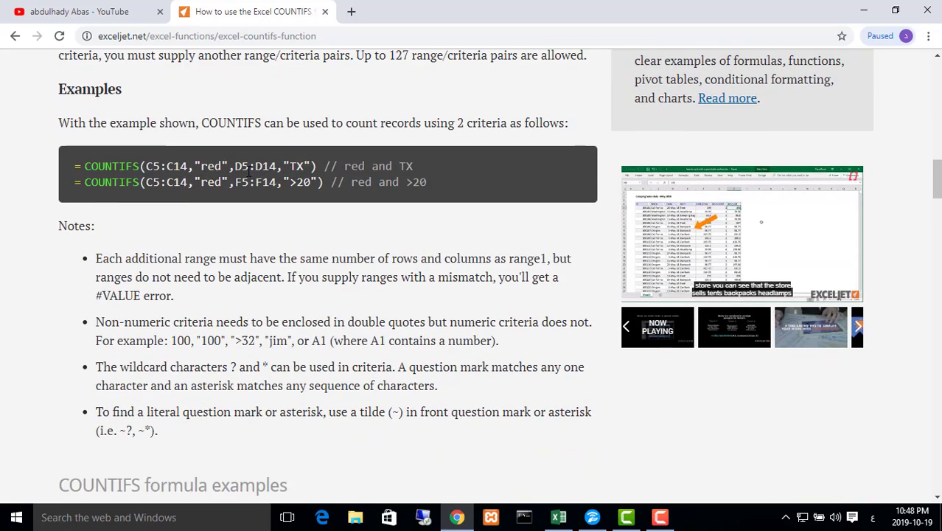
pyautogui.scroll(3, 347, 212)
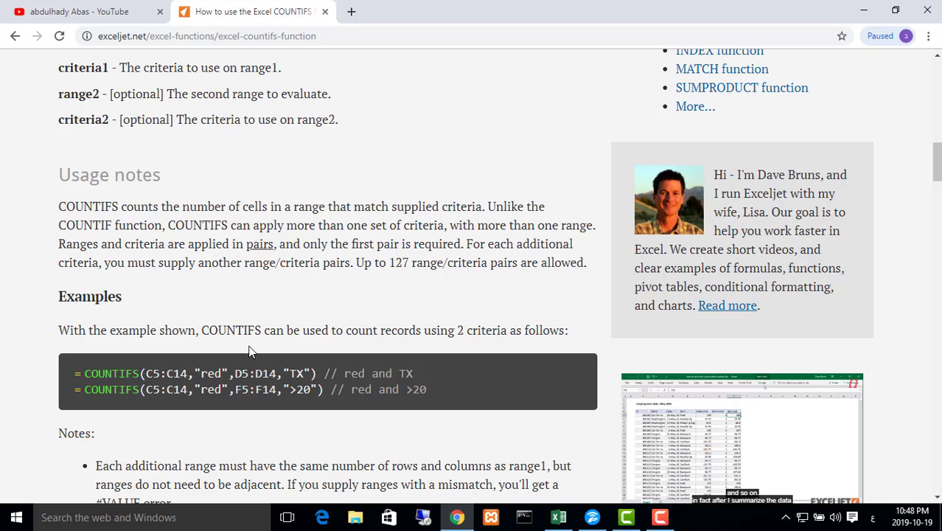
pyautogui.scroll(10, 294, 246)
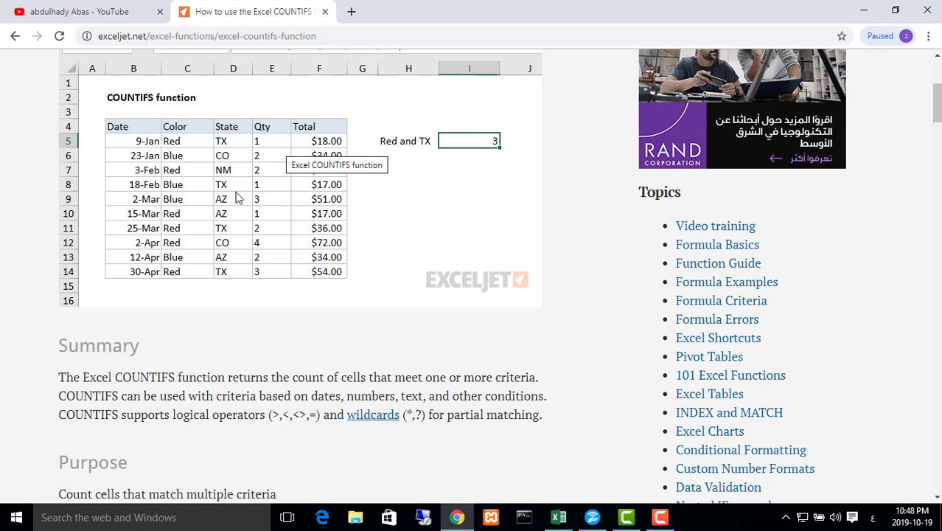
pyautogui.scroll(-10, 238, 262)
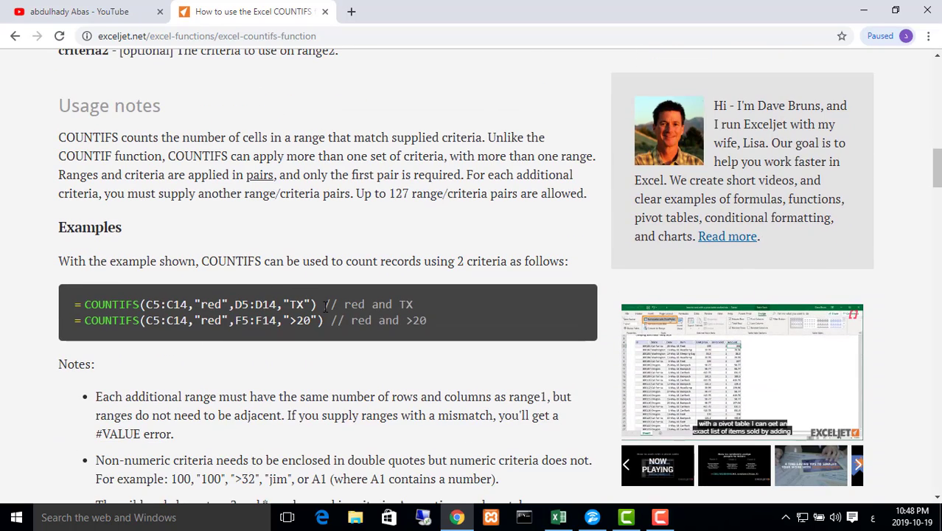
pyautogui.moveTo(295, 304); pyautogui.dragTo(89, 298)
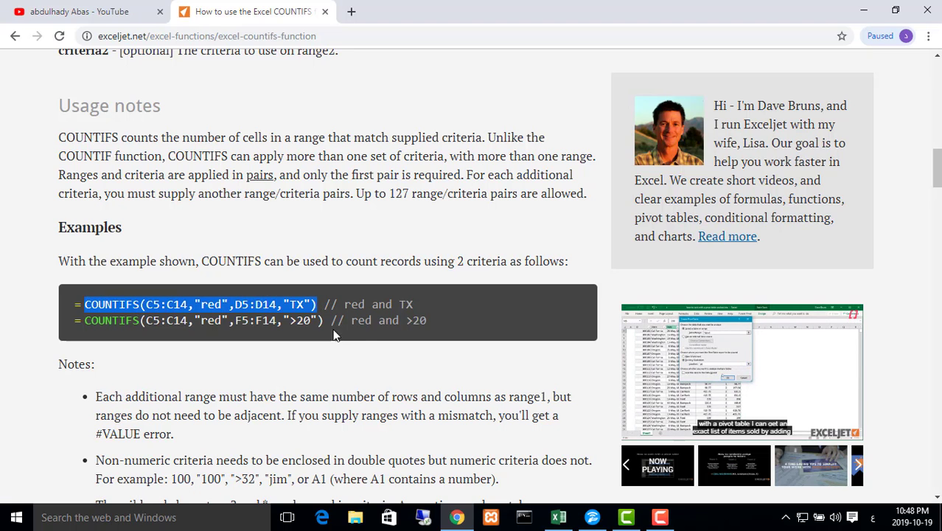
pyautogui.click(333, 335)
pyautogui.scroll(-8, 354, 290)
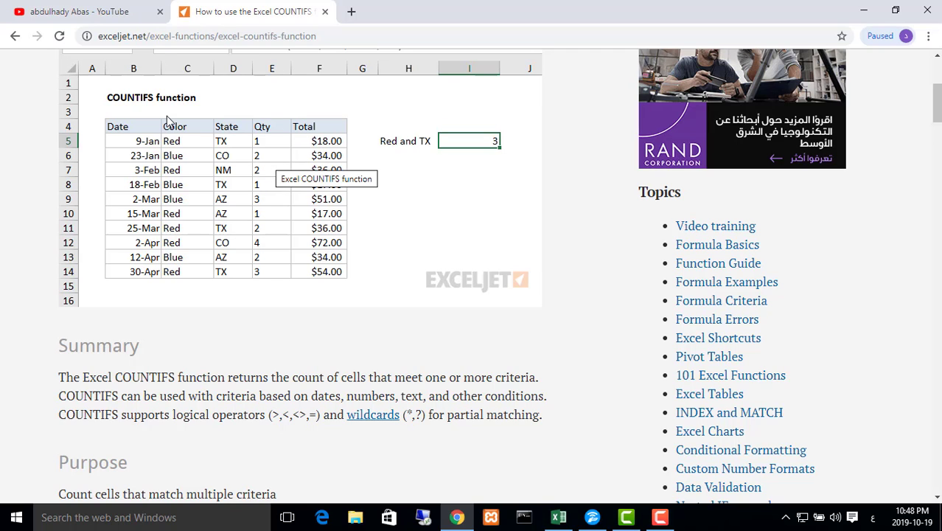
pyautogui.scroll(1, 288, 188)
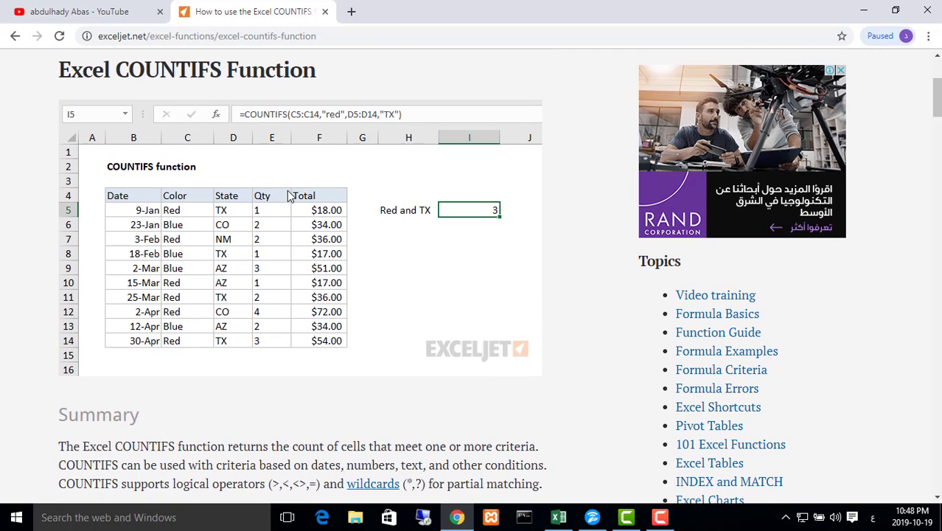
# Switch to Excel and add a new worksheet to the workbook.
pyautogui.click(559, 517)
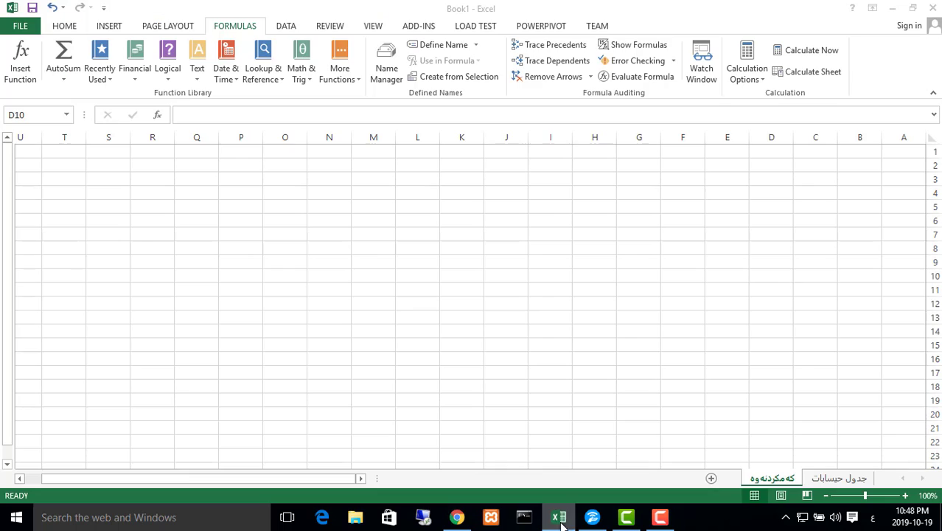
pyautogui.click(711, 478)
pyautogui.rightClick(220, 480)
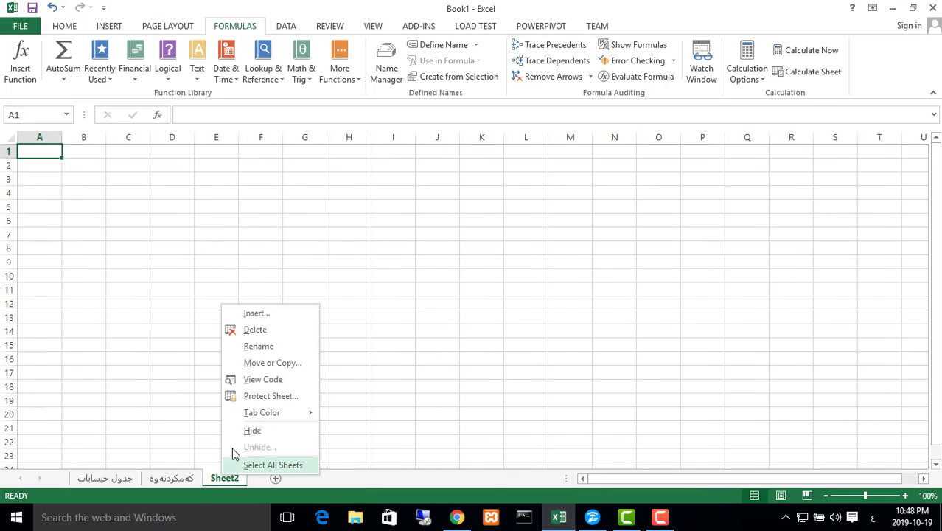
pyautogui.press('Escape')
pyautogui.click(257, 340)
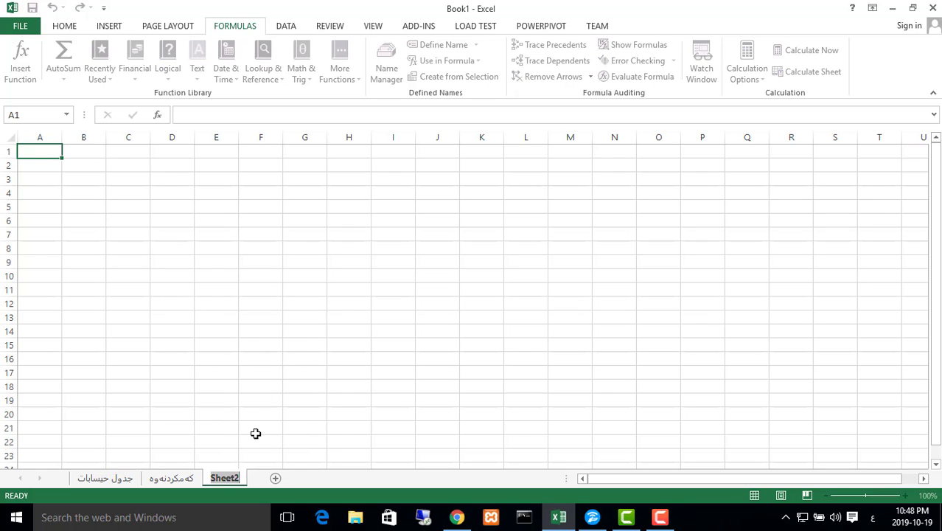
pyautogui.click(256, 434)
pyautogui.write('سی')
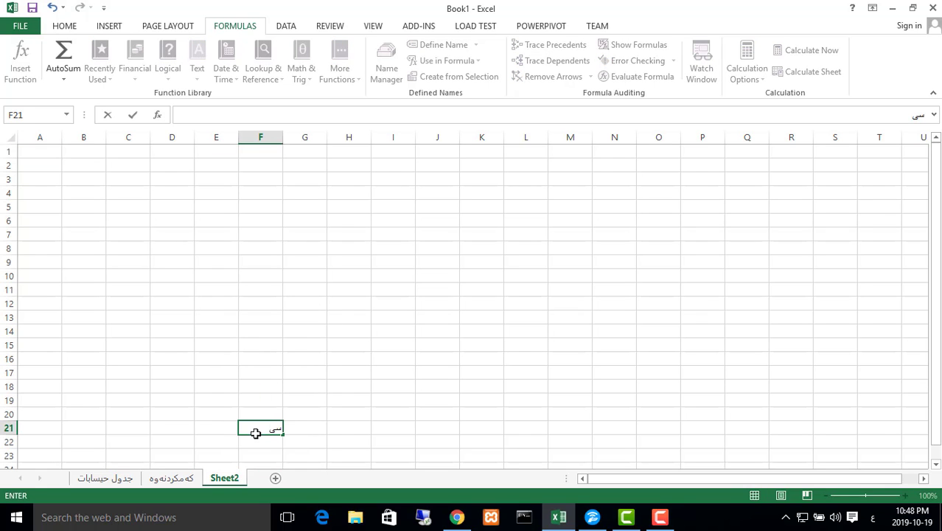
pyautogui.press('Escape')
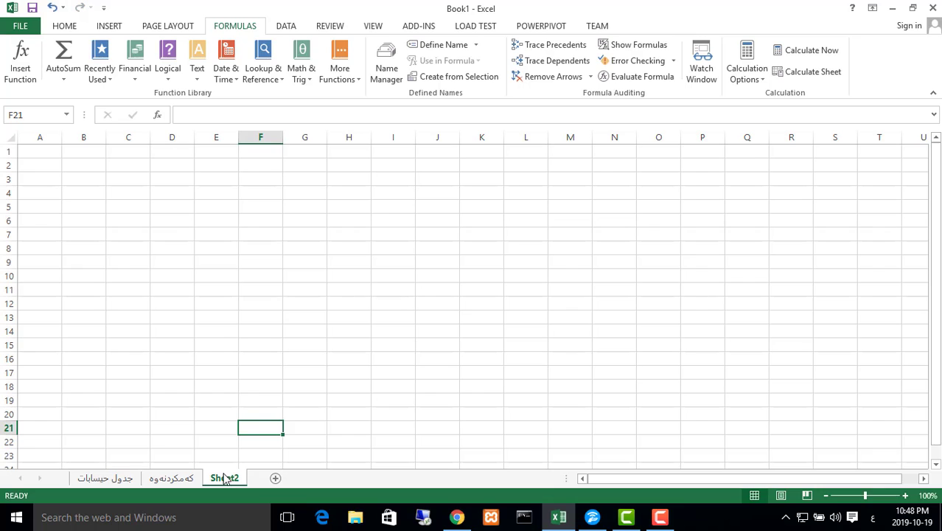
# Rename Sheet2 as فلتەر.
pyautogui.rightClick(226, 478)
pyautogui.click(261, 345)
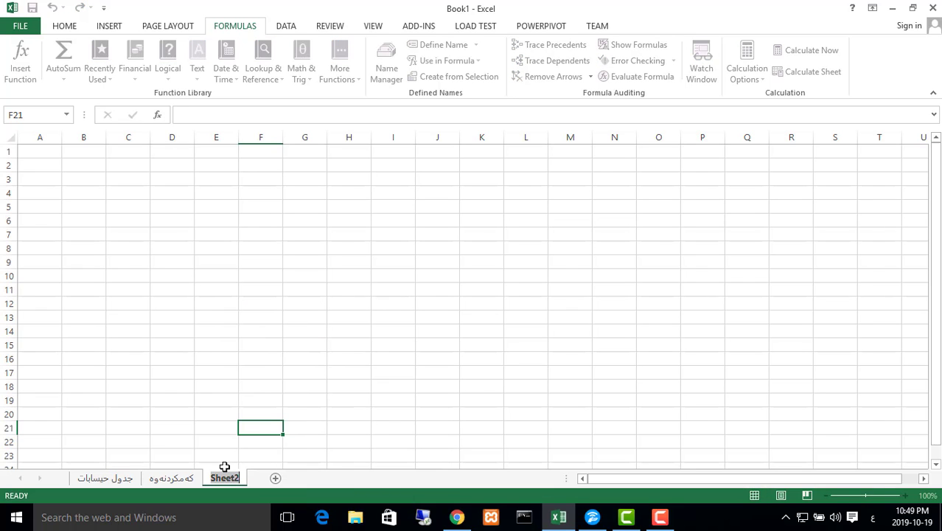
pyautogui.write('س')
pyautogui.press('BackSpace')
pyautogui.press('BackSpace')
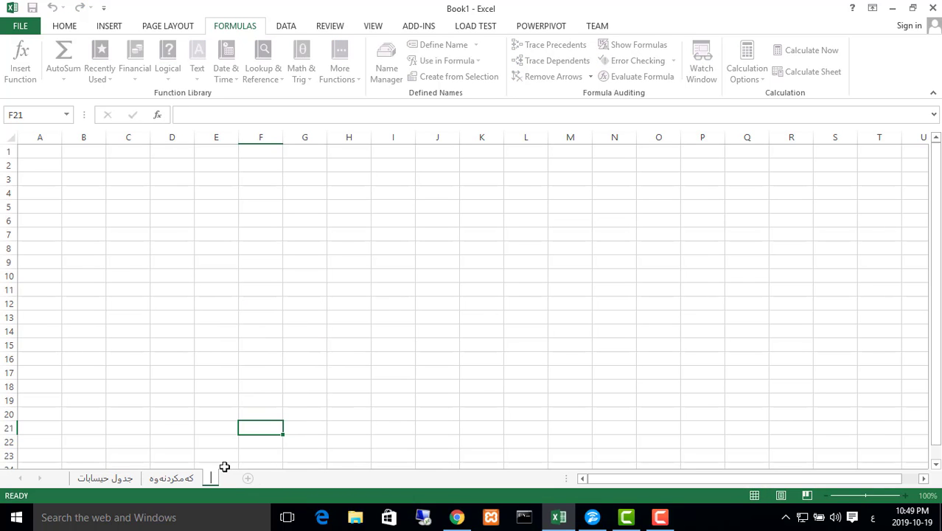
pyautogui.write('فلتەر')
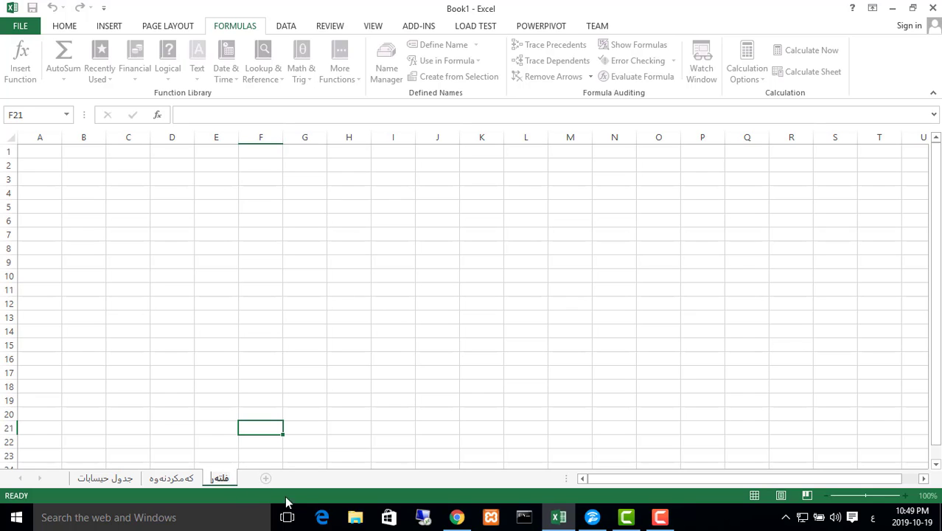
pyautogui.click(268, 391)
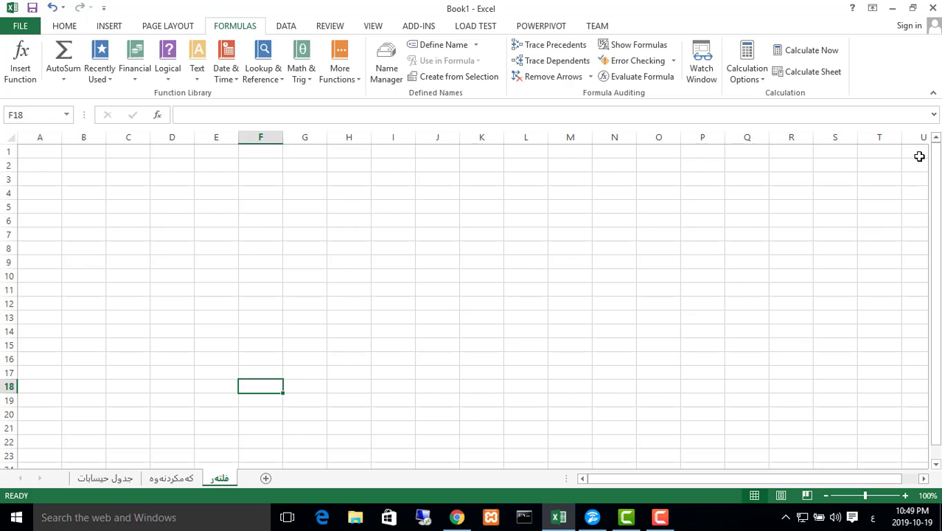
# Copy the whole contents of the جدول حيسابات sheet and return to the فلتەر sheet.
pyautogui.moveTo(920, 154); pyautogui.dragTo(663, 180)
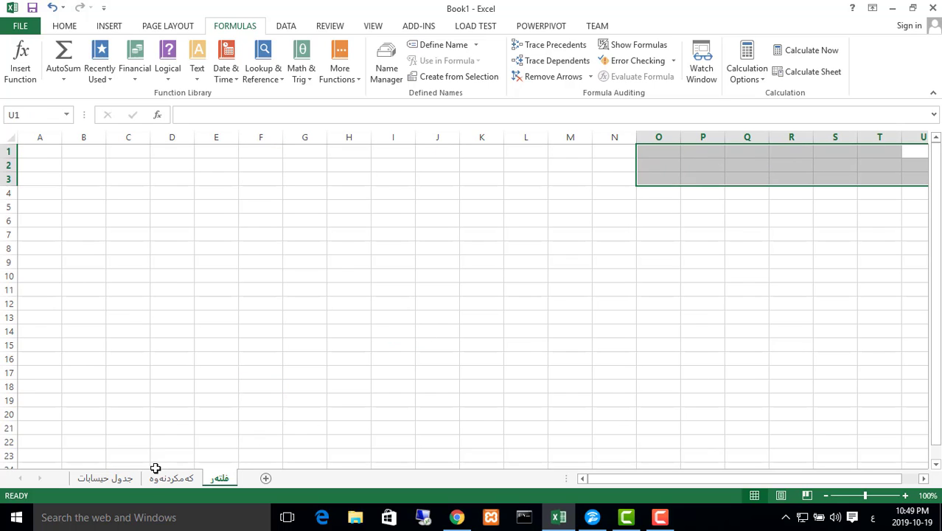
pyautogui.click(127, 478)
pyautogui.hotkey('ctrl', 'a')
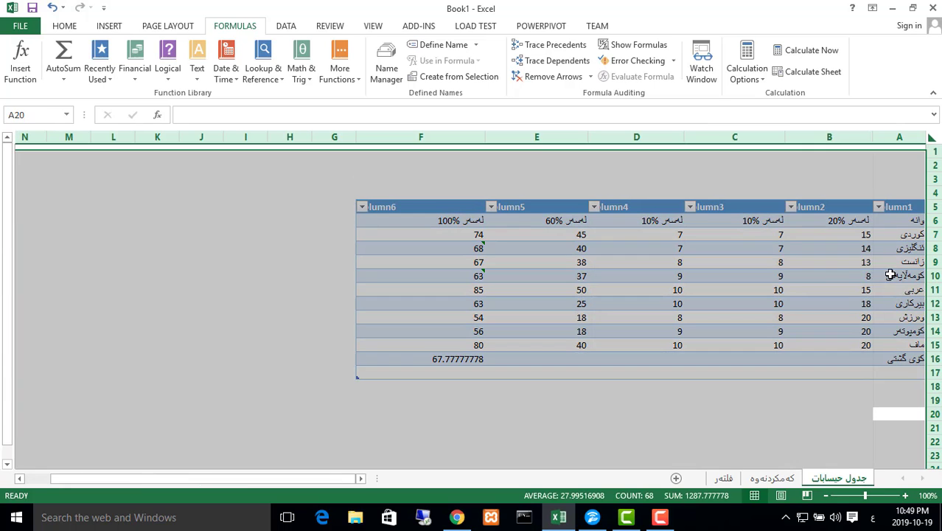
pyautogui.hotkey('ctrl', 'c')
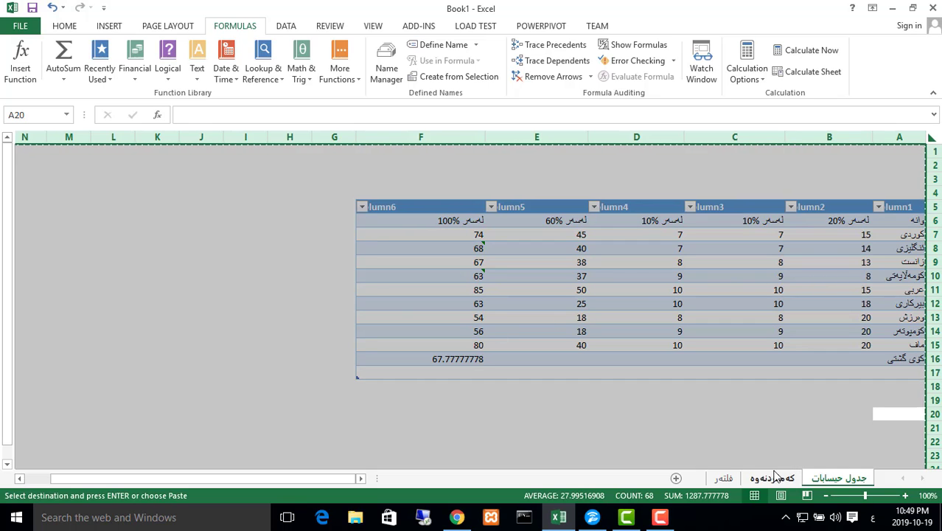
pyautogui.click(723, 478)
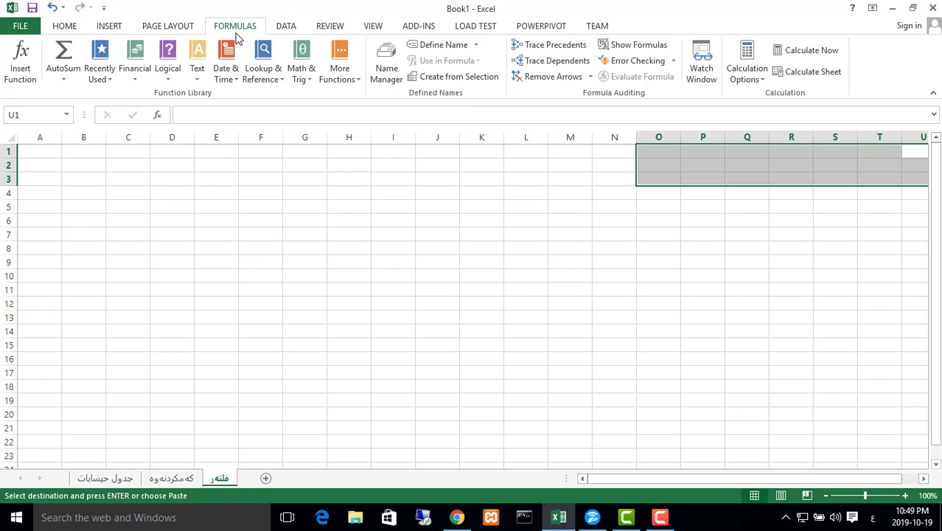
# Set the فلتەر sheet's direction to right-to-left and select cell A1.
pyautogui.click(173, 24)
pyautogui.click(464, 61)
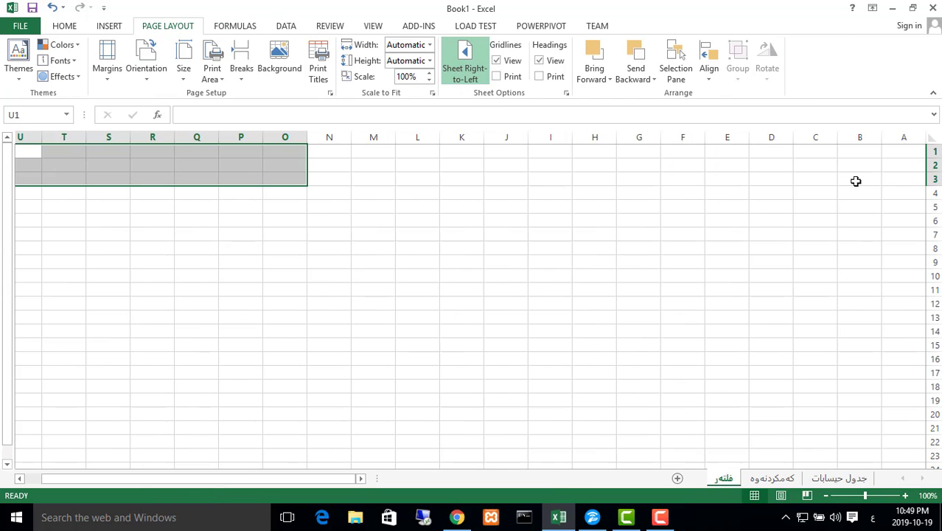
pyautogui.click(901, 164)
pyautogui.click(908, 150)
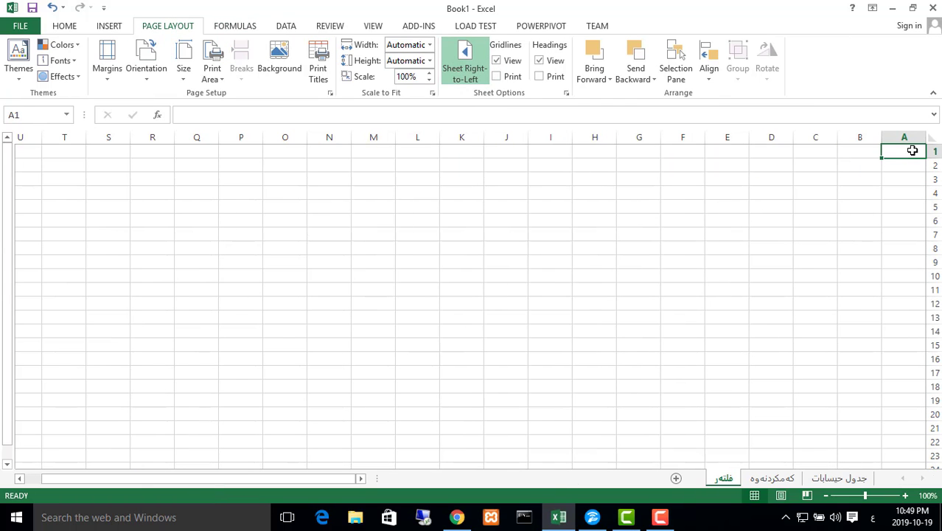
# Try a copy and paste at cell C4 of the فلتەر sheet, and undo the paste and the sheet direction change.
pyautogui.click(837, 190)
pyautogui.hotkey('ctrl', 'c')
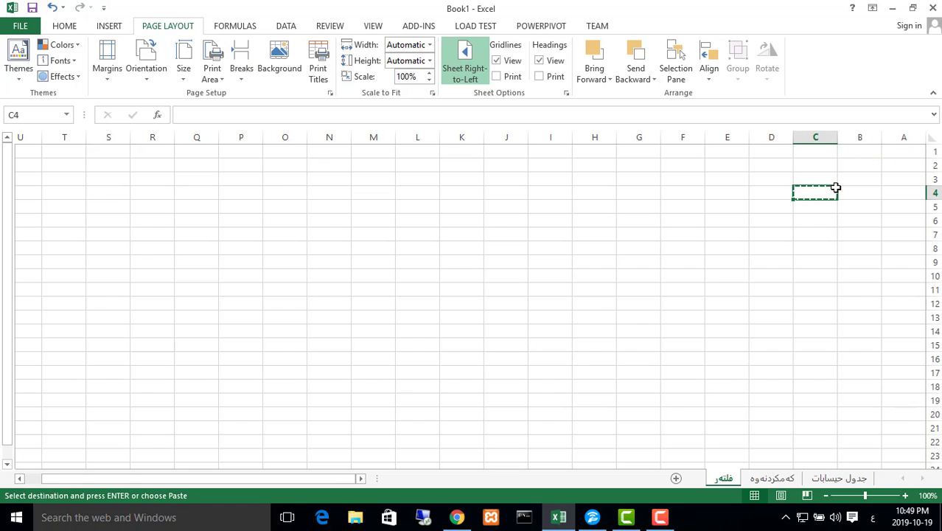
pyautogui.hotkey('ctrl', 'v')
pyautogui.click(785, 213)
pyautogui.click(702, 228)
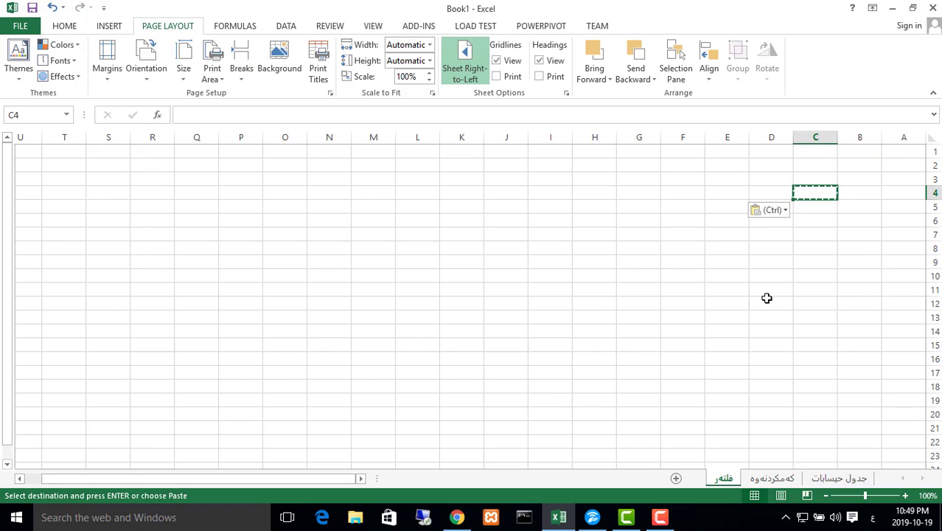
pyautogui.click(767, 294)
pyautogui.hotkey('ctrl', 'z')
pyautogui.hotkey('ctrl', 'z')
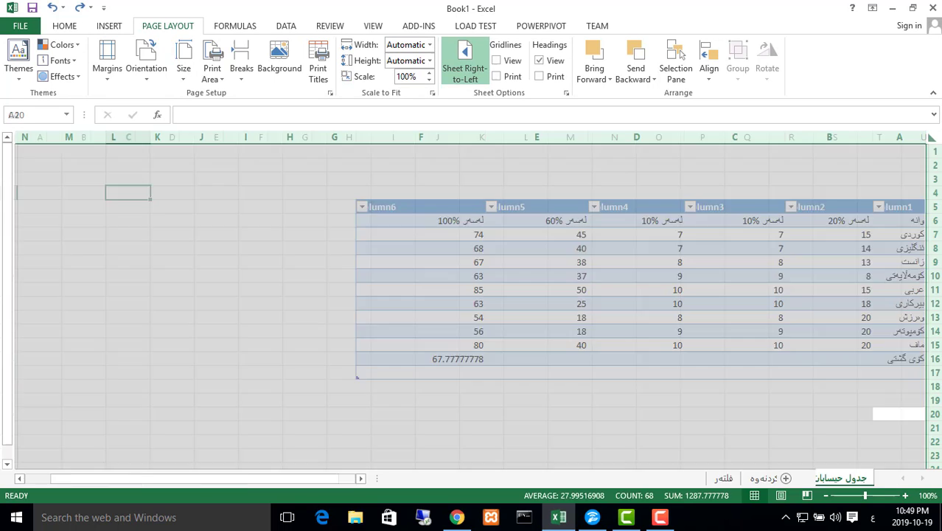
# Copy the grades table with its surrounding cells, range A4:G18, from the جدول حيسابات sheet.
pyautogui.click(114, 478)
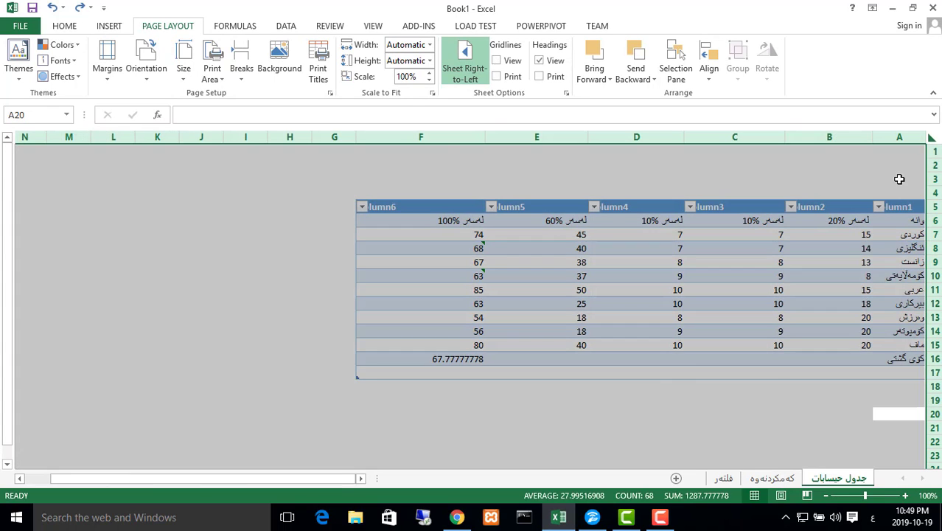
pyautogui.click(762, 208)
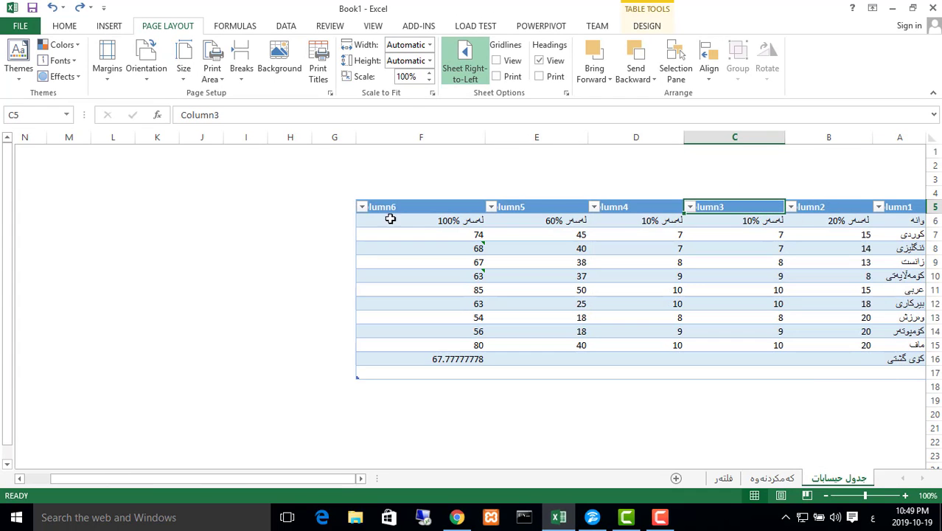
pyautogui.moveTo(335, 195); pyautogui.dragTo(903, 387)
pyautogui.rightClick(786, 302)
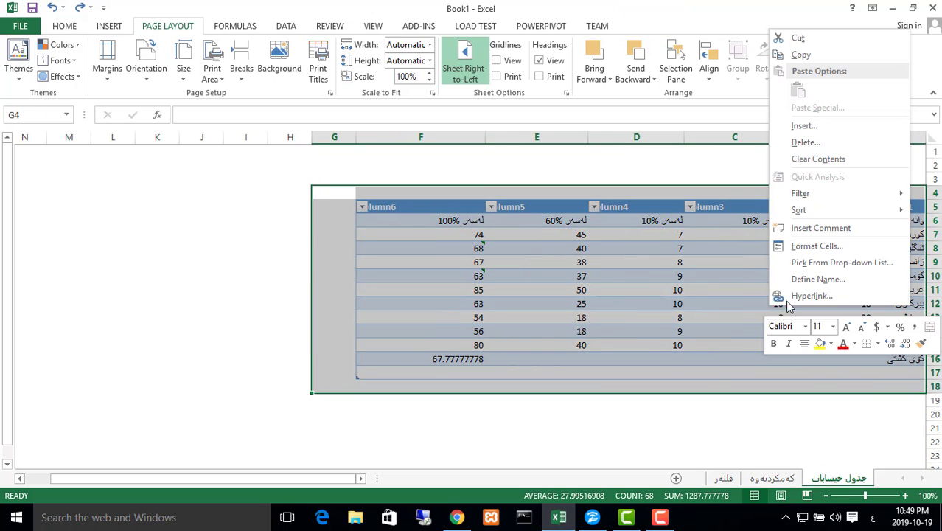
pyautogui.click(802, 56)
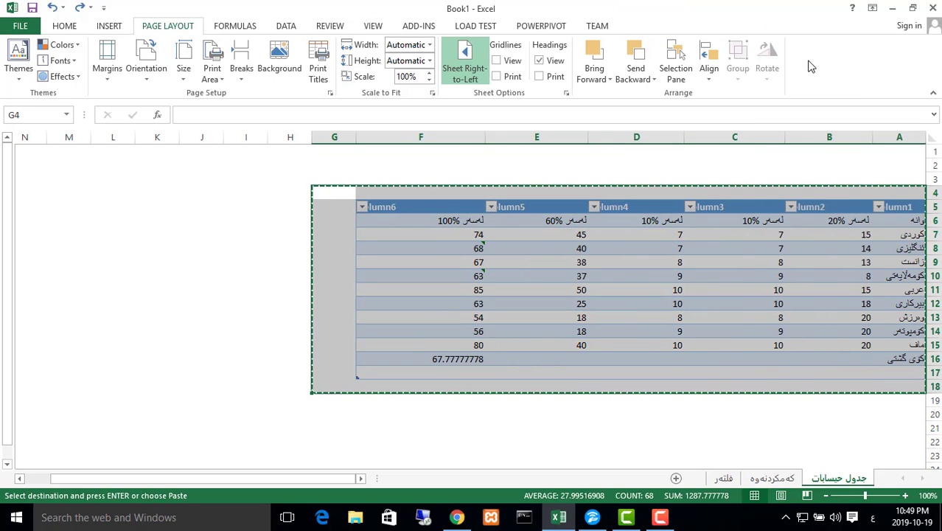
# Paste the copied grades table at cell C4 of the فلتەر sheet.
pyautogui.click(724, 478)
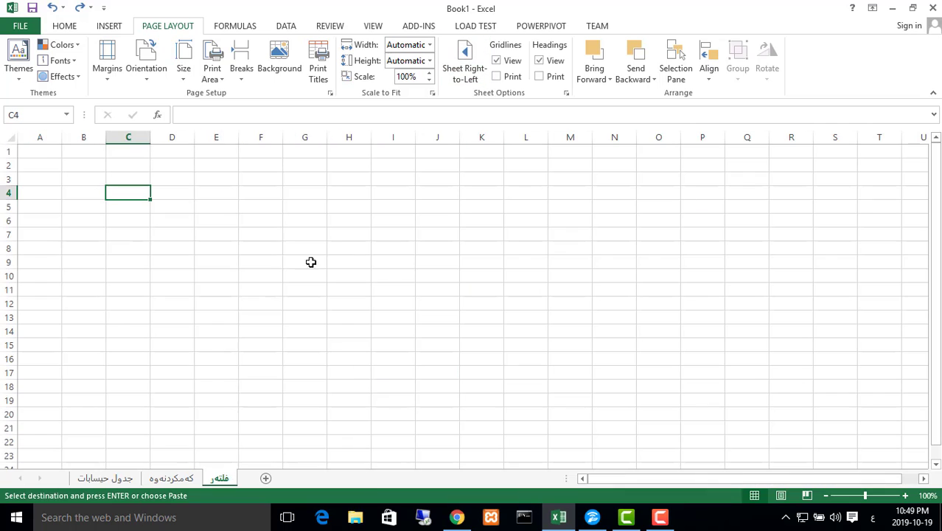
pyautogui.hotkey('ctrl', 'v')
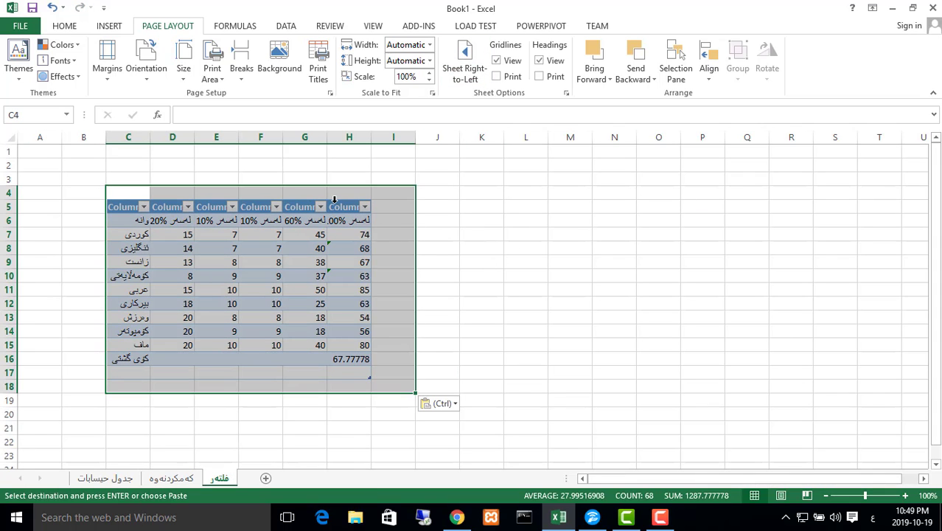
pyautogui.moveTo(301, 210); pyautogui.dragTo(483, 210)
# Copy the range B5:H17 to cell U1 and set the فلتەر sheet's direction to right-to-left.
pyautogui.moveTo(99, 203); pyautogui.dragTo(365, 374)
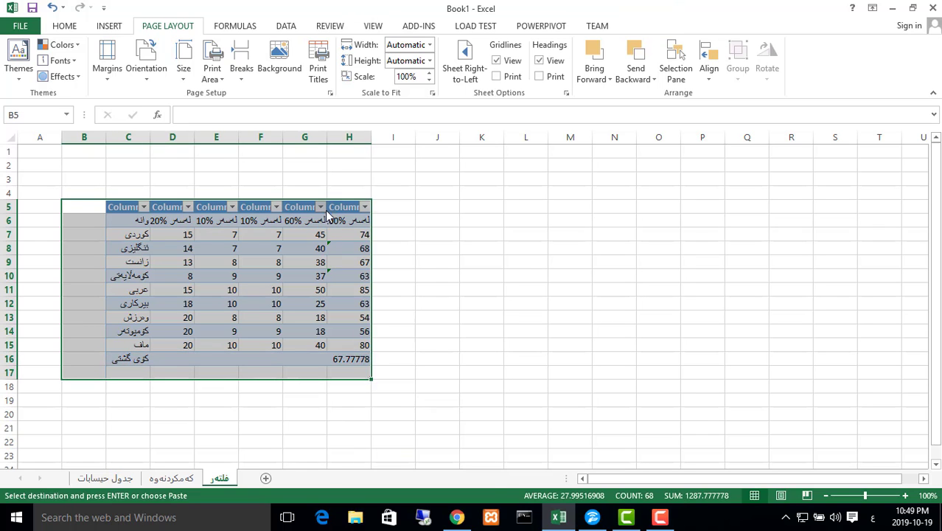
pyautogui.click(320, 207)
pyautogui.click(381, 193)
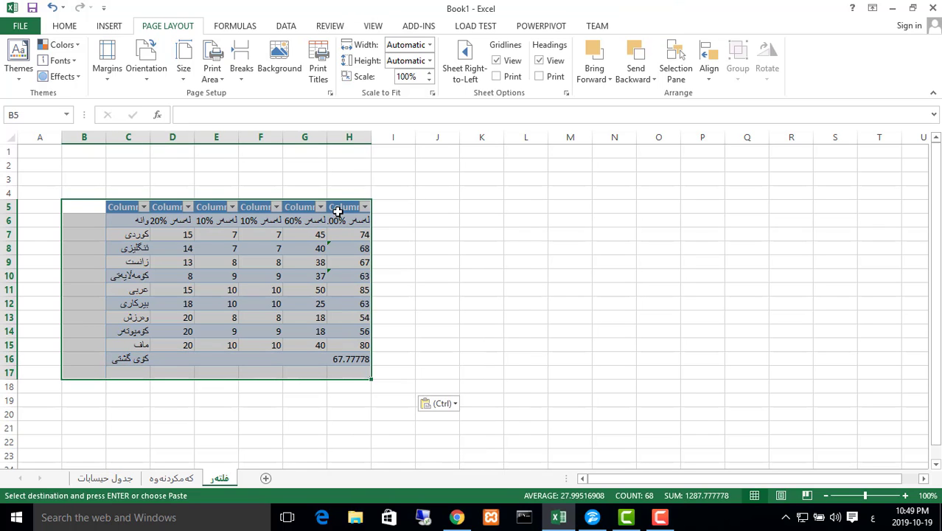
pyautogui.hotkey('ctrl', 'c')
pyautogui.click(912, 153)
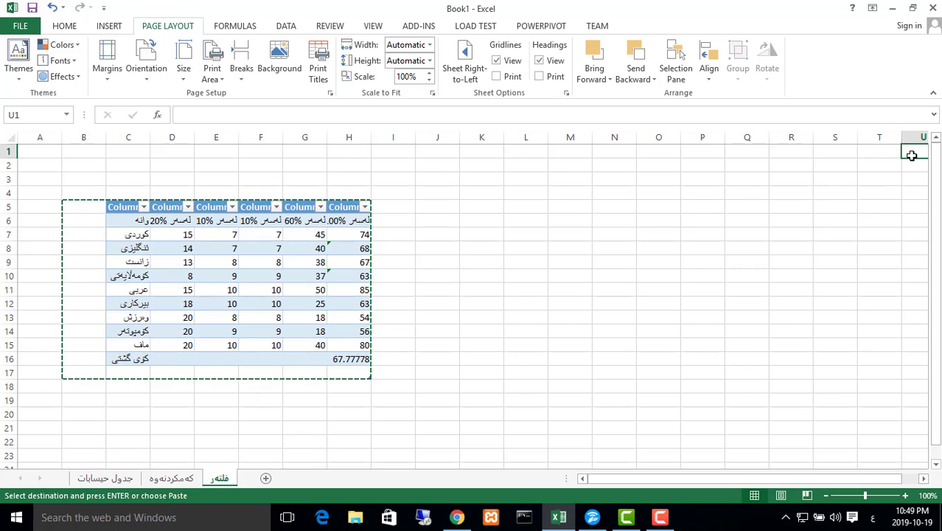
pyautogui.press('Return')
pyautogui.click(465, 72)
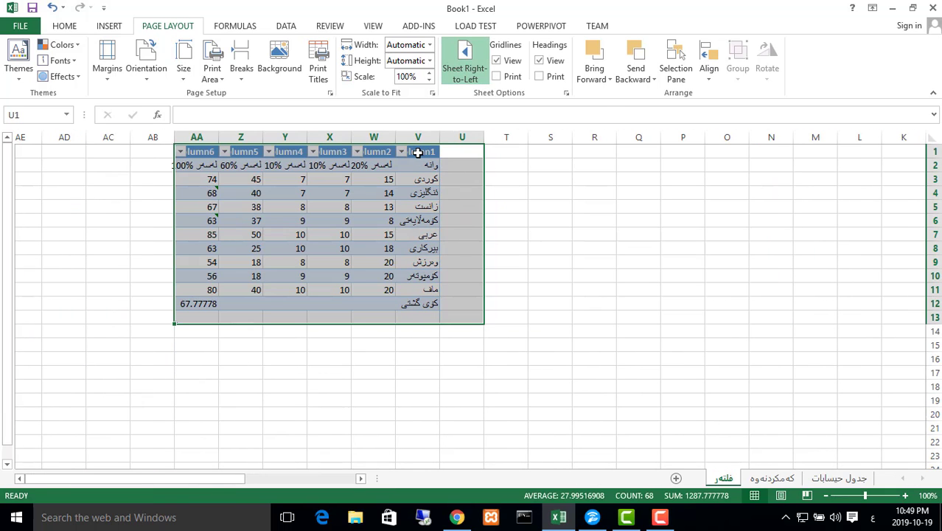
# Cut the pasted grades table with its blank first column and move it to cell K1.
pyautogui.hotkey('ctrl', 'x')
pyautogui.click(904, 151)
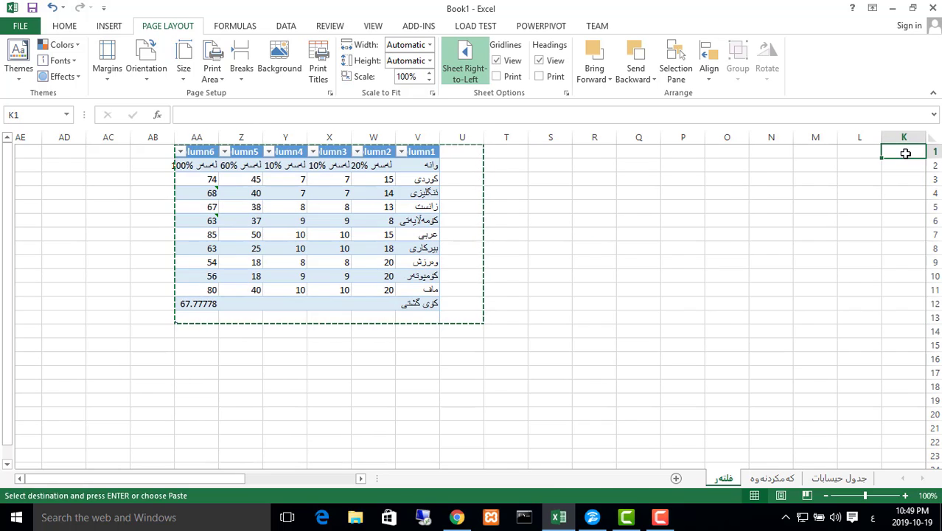
pyautogui.press('Return')
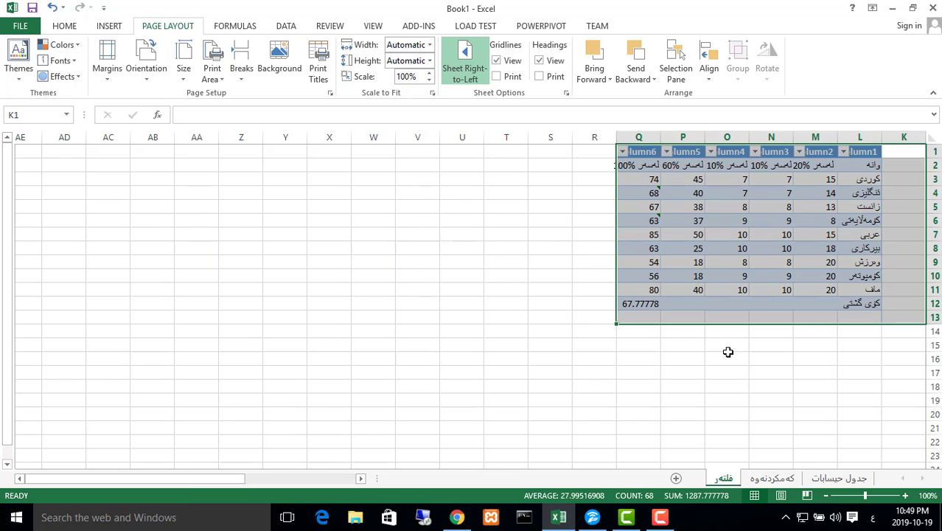
pyautogui.click(853, 373)
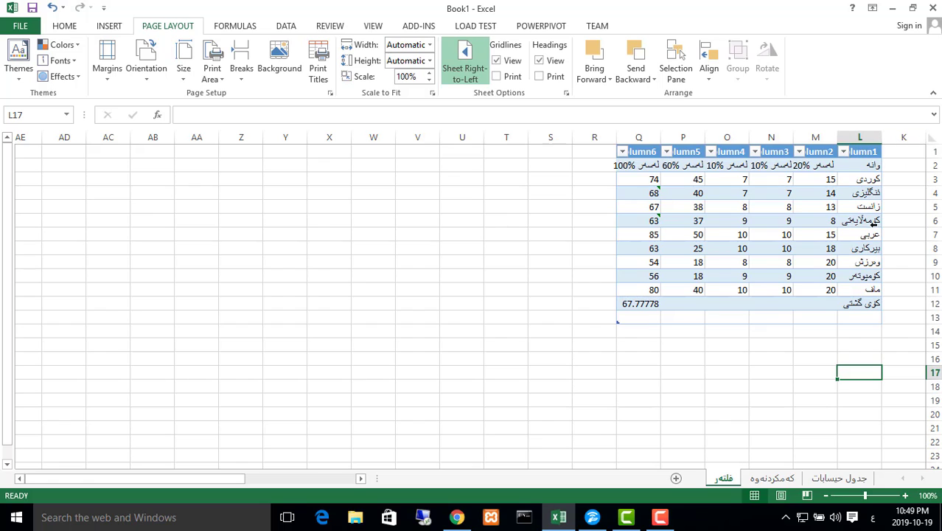
# Widen the table's last three columns, Q, P and O, so their headings and values have more room.
pyautogui.moveTo(891, 151); pyautogui.dragTo(626, 324)
pyautogui.click(639, 317)
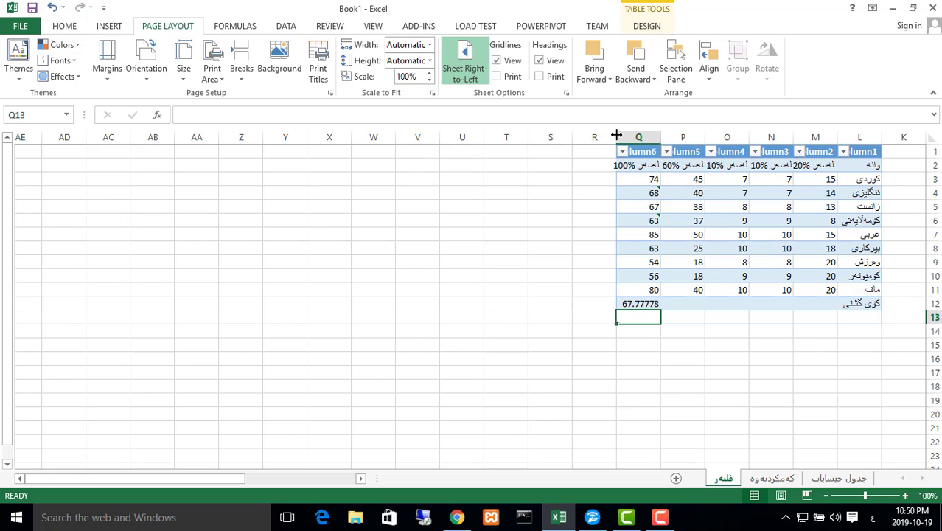
pyautogui.moveTo(617, 135); pyautogui.dragTo(550, 136)
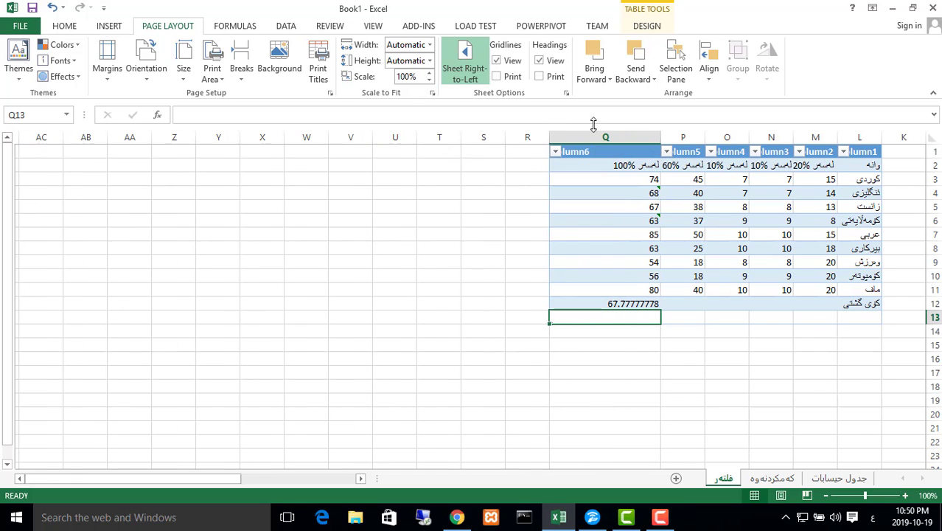
pyautogui.click(472, 57)
pyautogui.click(472, 57)
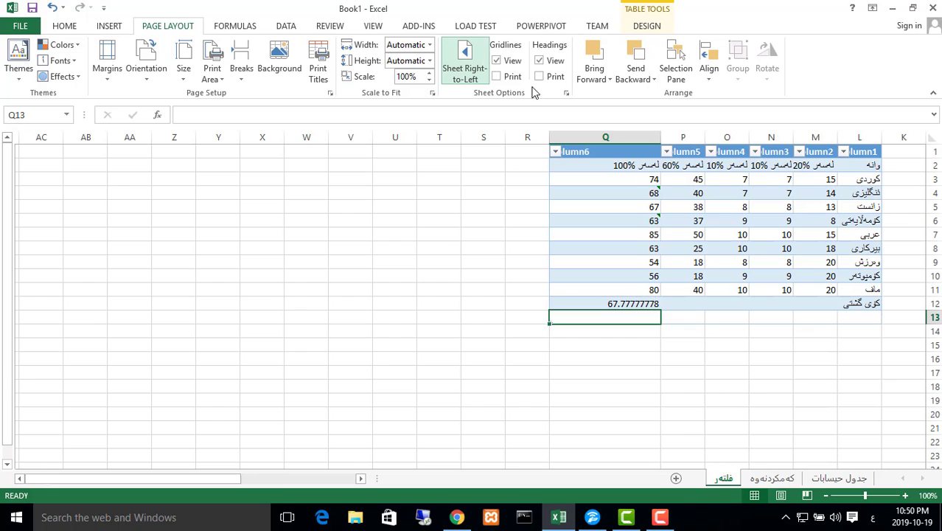
pyautogui.moveTo(707, 137); pyautogui.dragTo(570, 137)
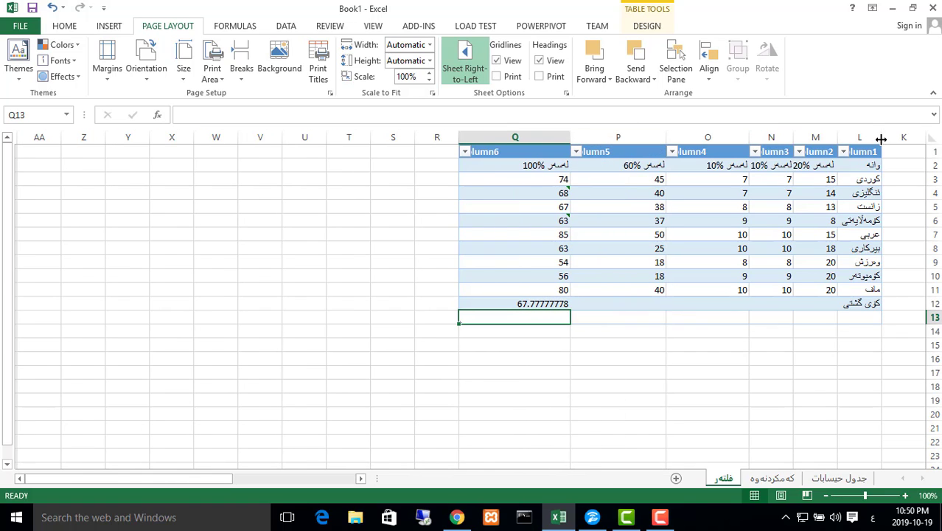
# Collapse the empty column K and widen the table's columns N and M.
pyautogui.moveTo(881, 139); pyautogui.dragTo(931, 139)
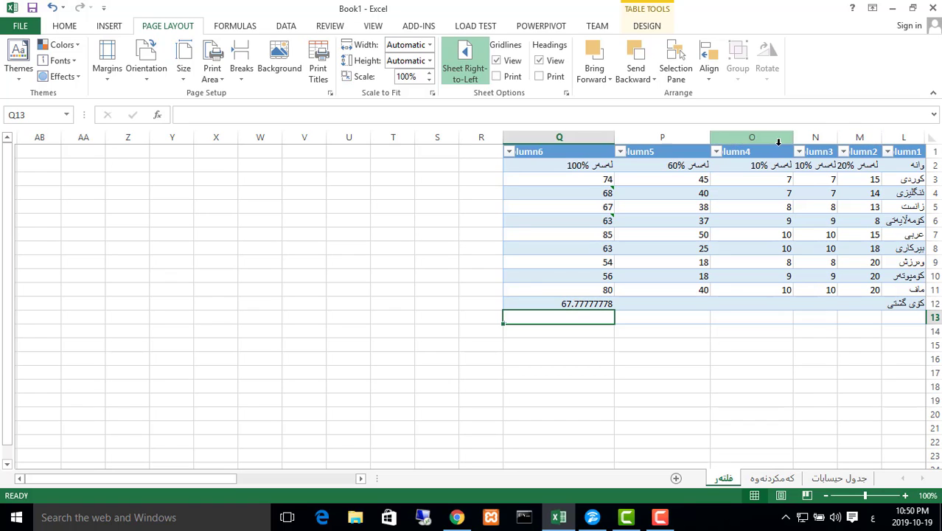
pyautogui.moveTo(795, 140); pyautogui.dragTo(773, 139)
pyautogui.moveTo(837, 136); pyautogui.dragTo(812, 135)
pyautogui.click(679, 404)
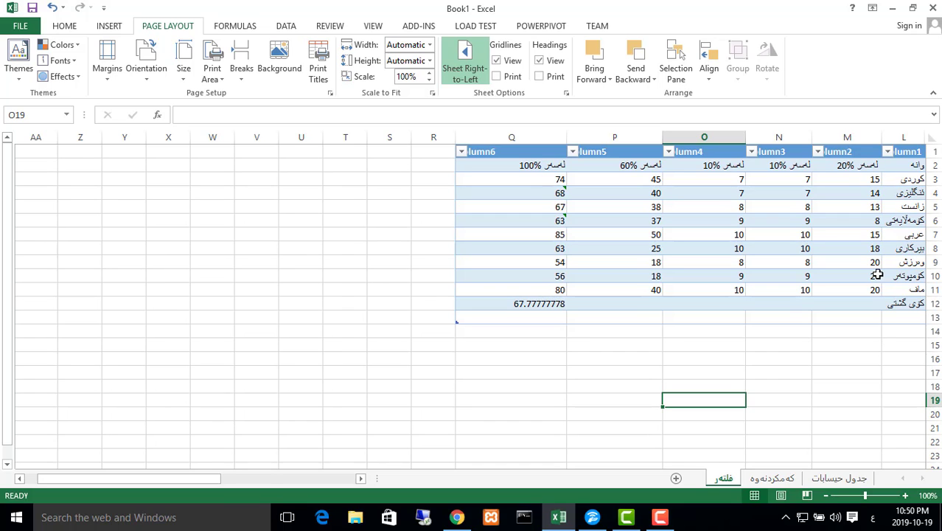
# Examine the sort and filter options in the header of the table's Column6.
pyautogui.click(870, 175)
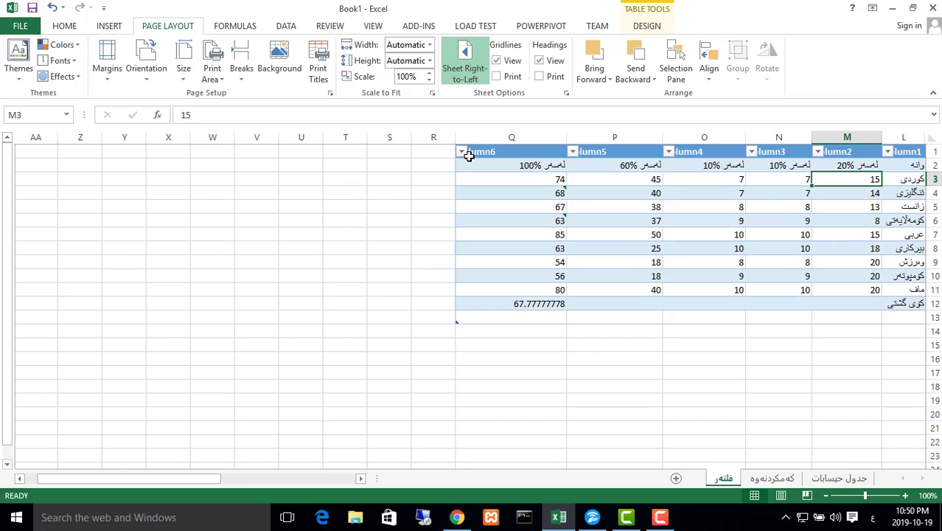
pyautogui.click(442, 151)
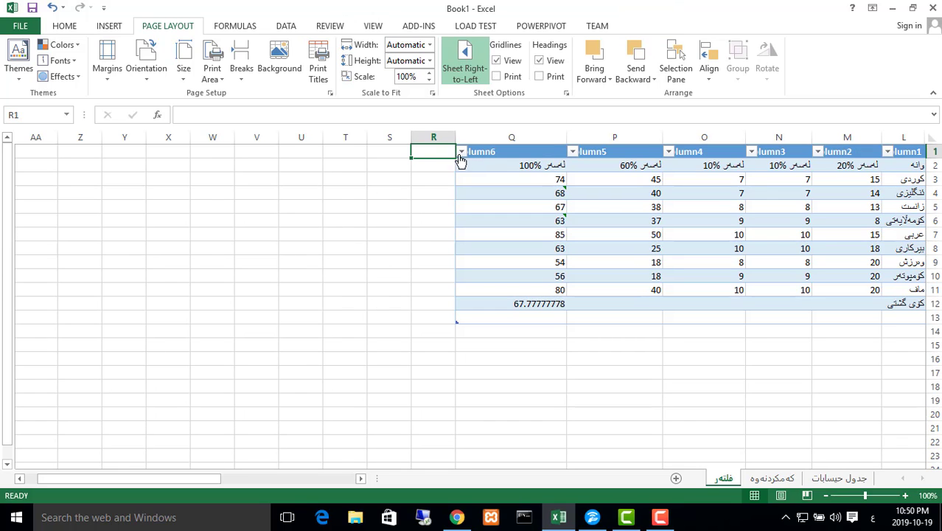
pyautogui.click(460, 152)
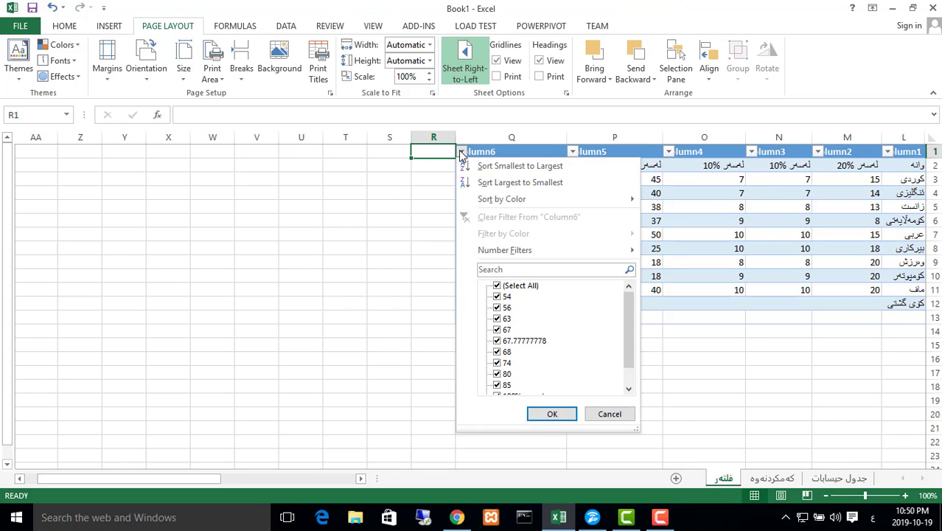
pyautogui.click(460, 152)
pyautogui.click(458, 160)
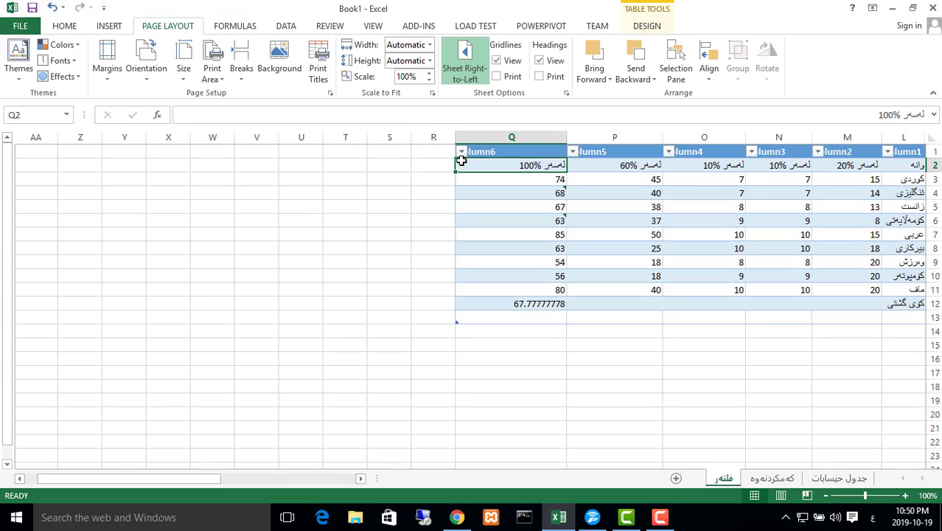
pyautogui.click(450, 151)
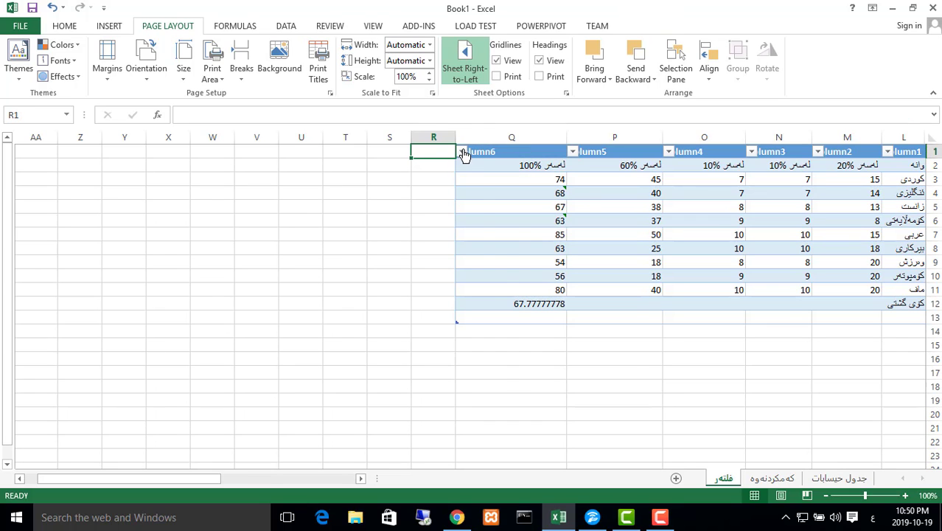
pyautogui.click(461, 152)
pyautogui.click(461, 151)
# Create a table from the empty range R1:R13 next to the grades table, without the headers option.
pyautogui.moveTo(529, 151); pyautogui.dragTo(426, 317)
pyautogui.click(413, 151)
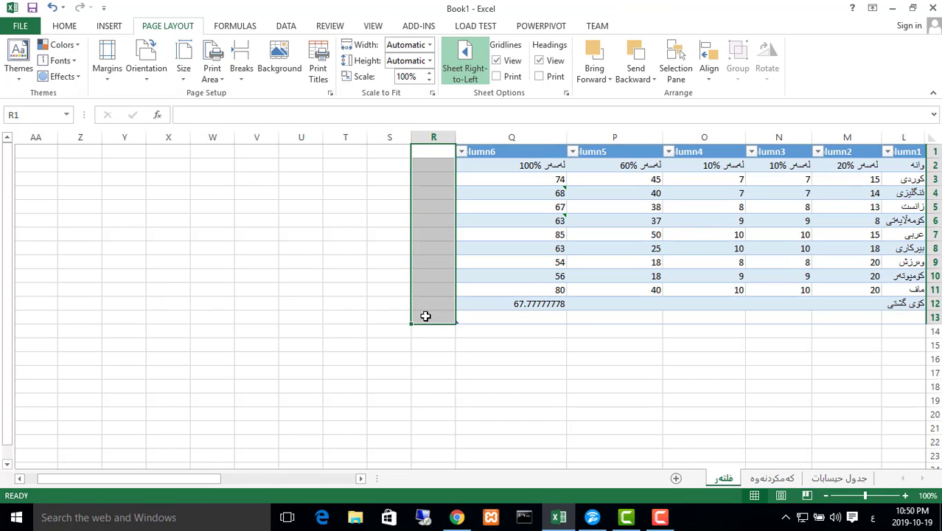
pyautogui.click(109, 27)
pyautogui.click(118, 59)
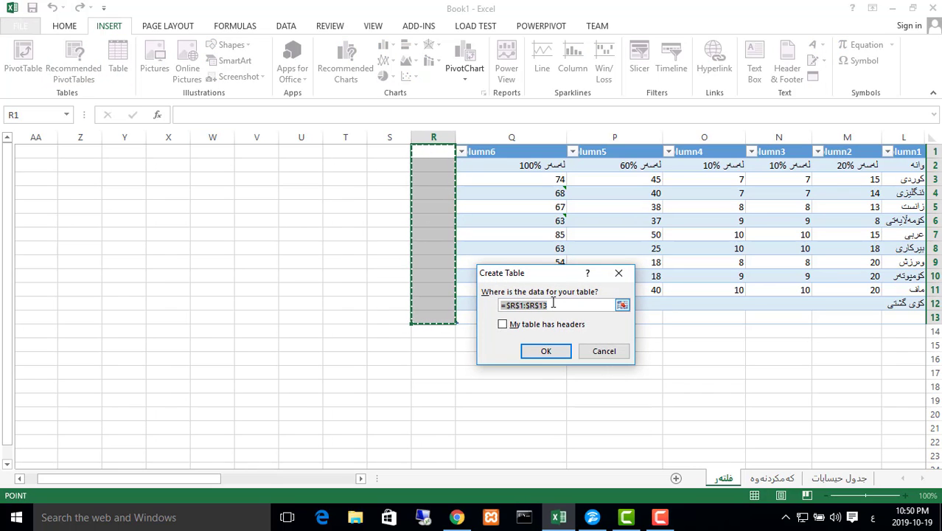
pyautogui.press('BackSpace')
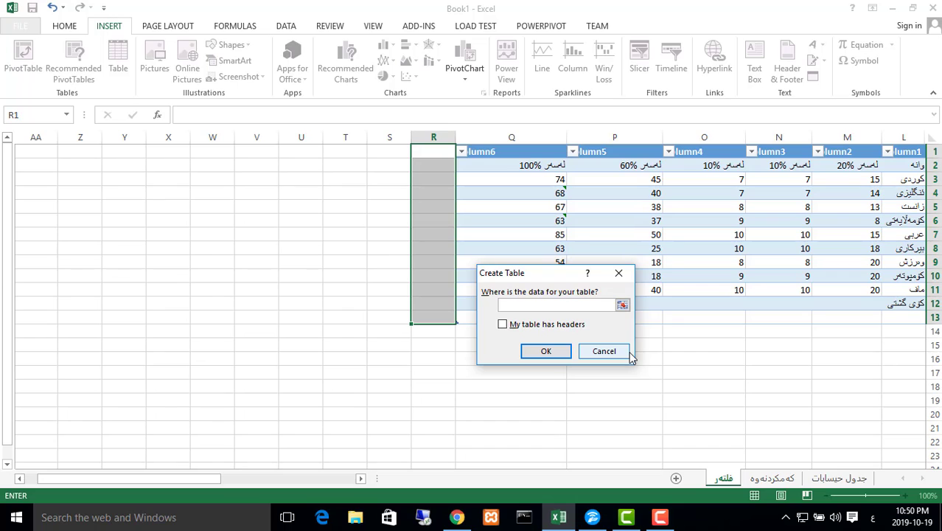
pyautogui.hotkey('ctrl', 'z')
pyautogui.click(570, 302)
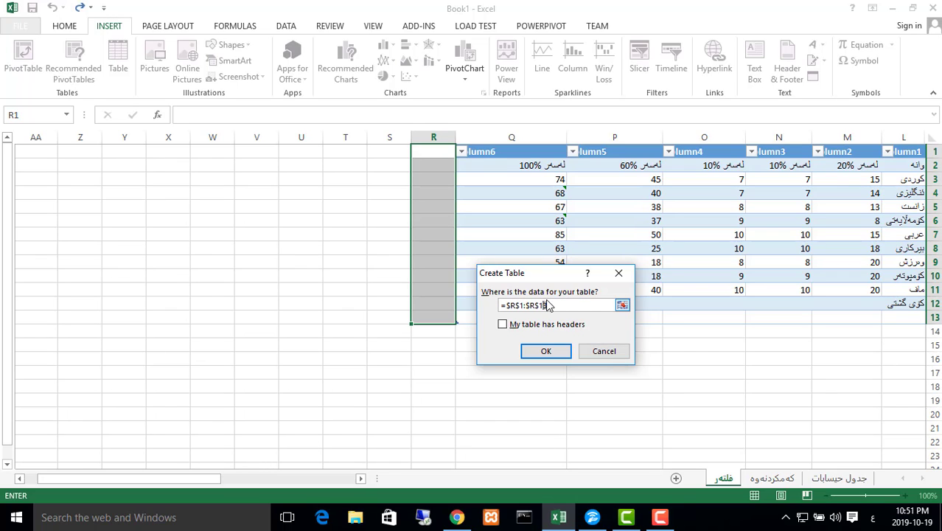
pyautogui.click(546, 351)
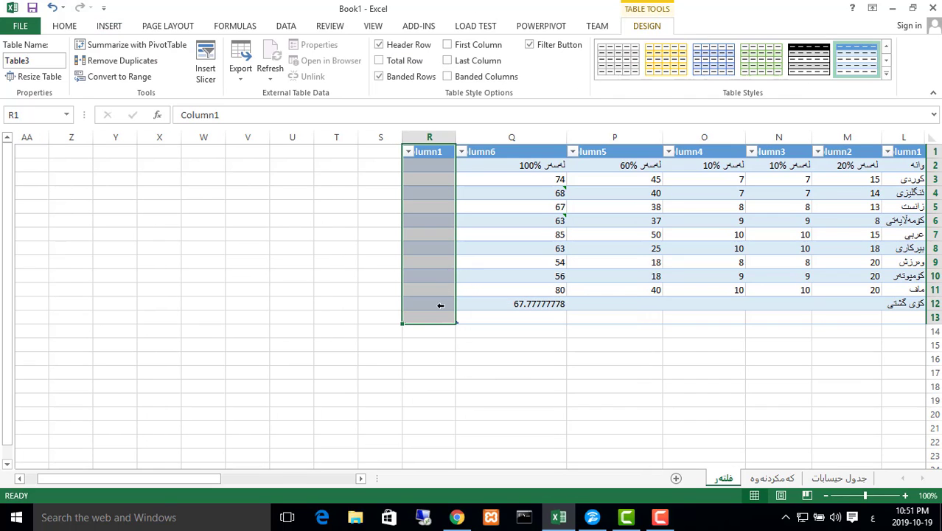
# Enter حيسابات as the column label in cell R2.
pyautogui.doubleClick(444, 165)
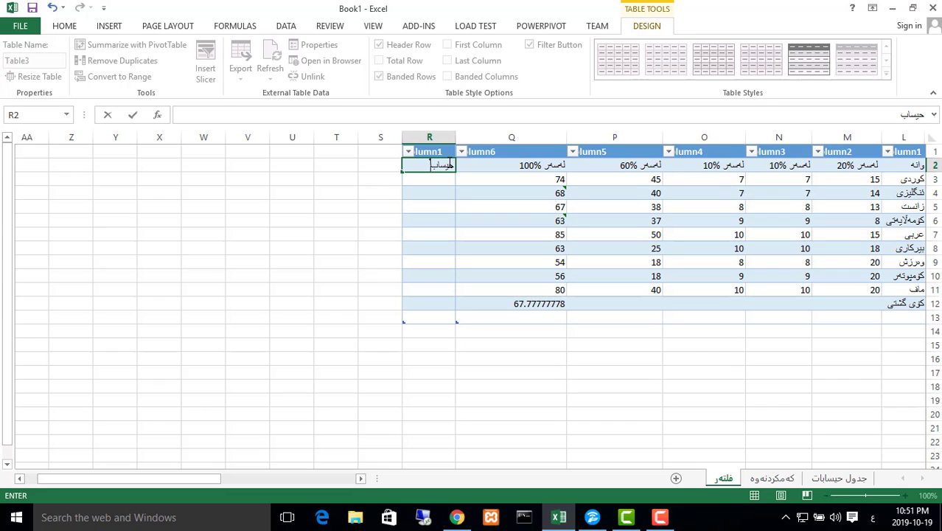
pyautogui.press('Return')
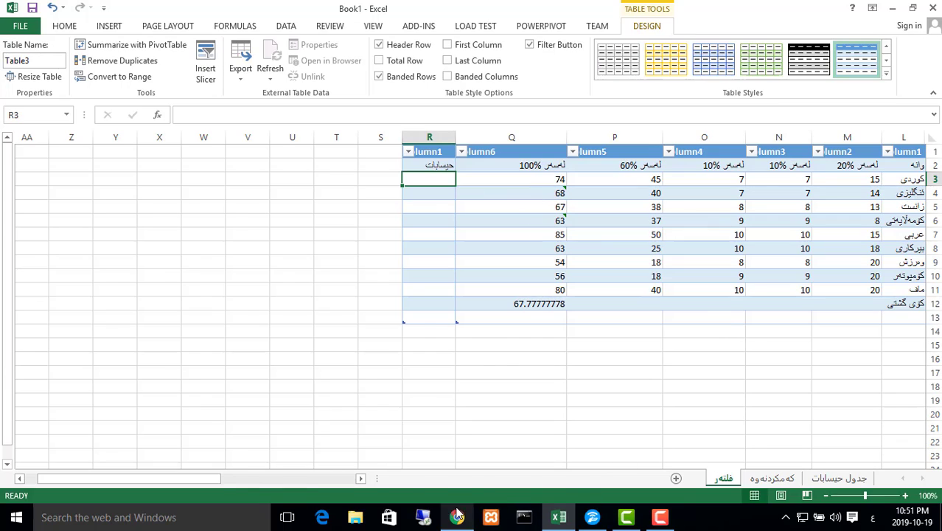
# Switch to Chrome and examine the two COUNTIFS example formulas on the Exceljet page, including the ">20" criterion.
pyautogui.click(458, 517)
pyautogui.scroll(-5, 372, 302)
pyautogui.scroll(-7, 372, 302)
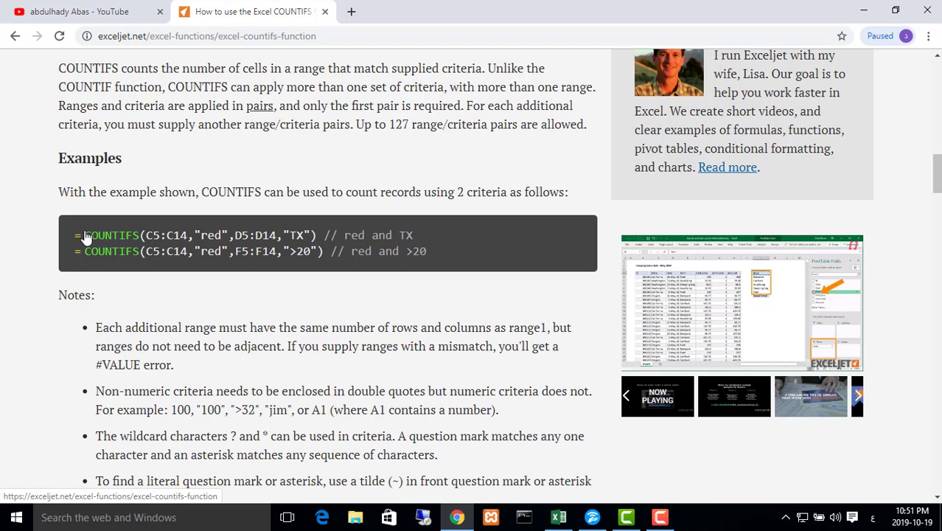
pyautogui.click(658, 518)
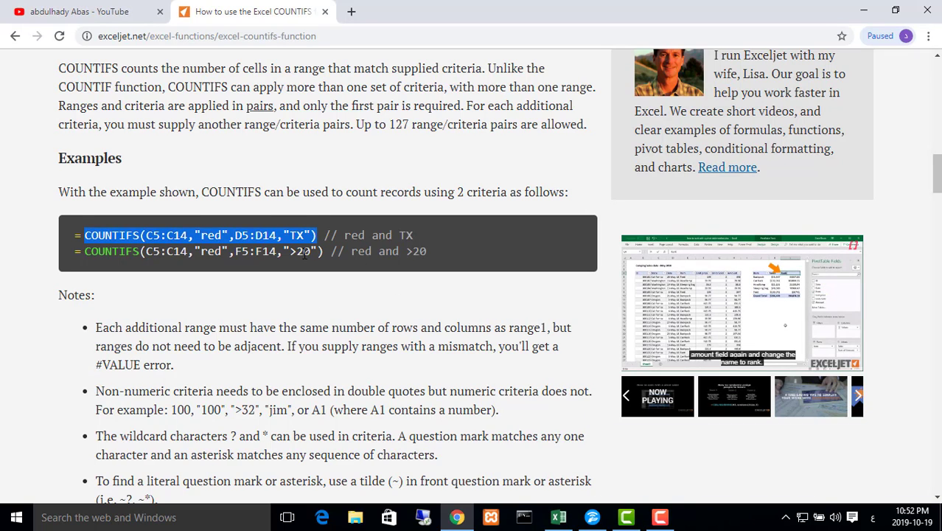
pyautogui.click(304, 253)
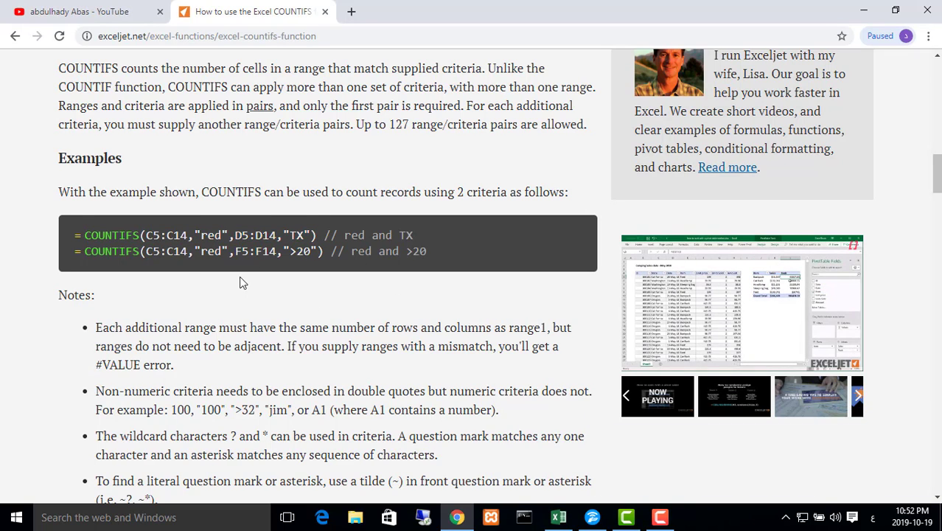
pyautogui.doubleClick(304, 251)
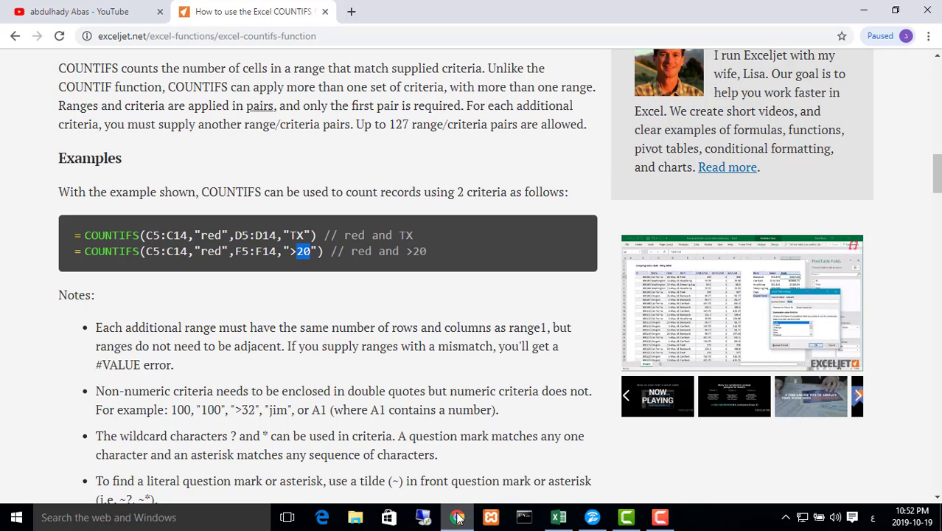
# Switch to Excel and start a COUNTIFS formula in cell R3 under the حيسابات label.
pyautogui.click(559, 518)
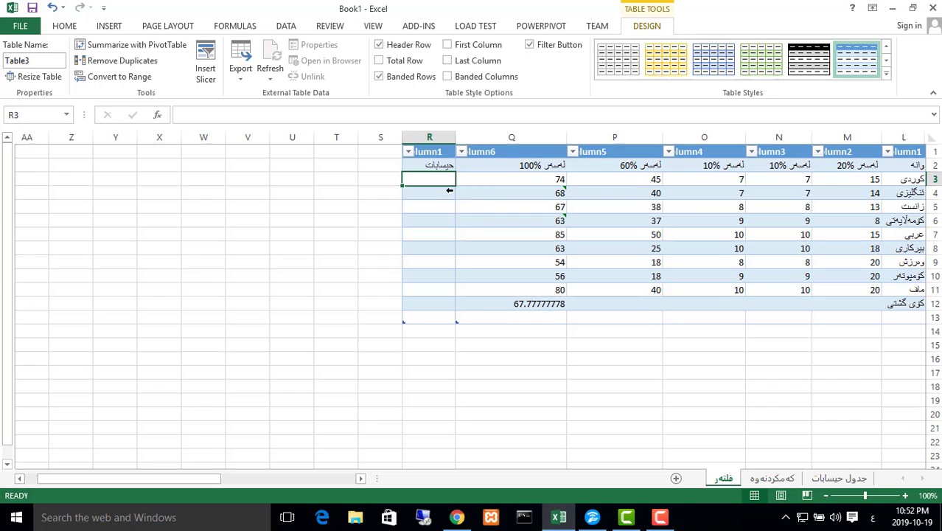
pyautogui.doubleClick(441, 183)
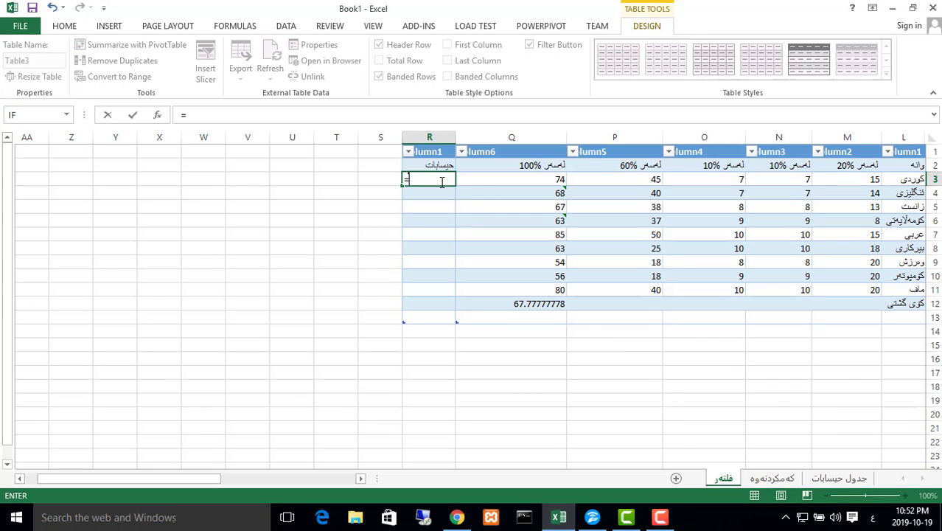
pyautogui.write('=co')
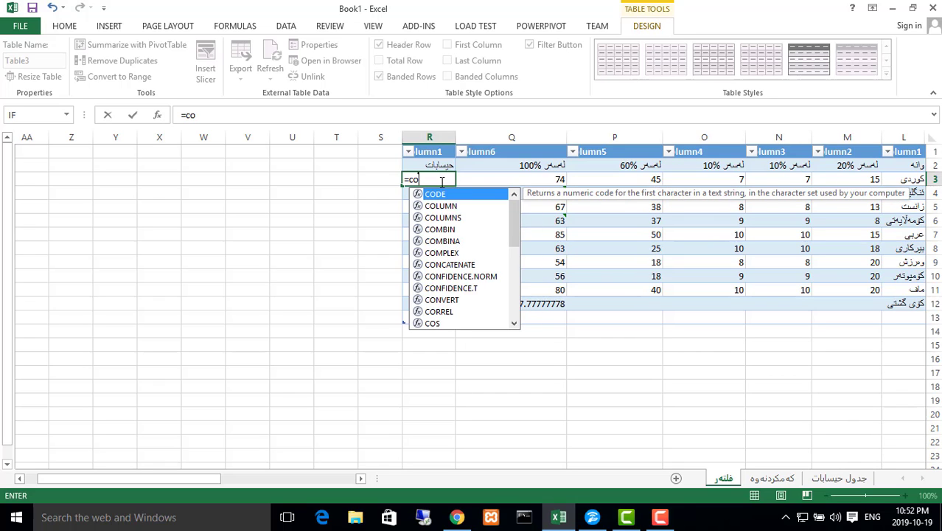
pyautogui.write('n')
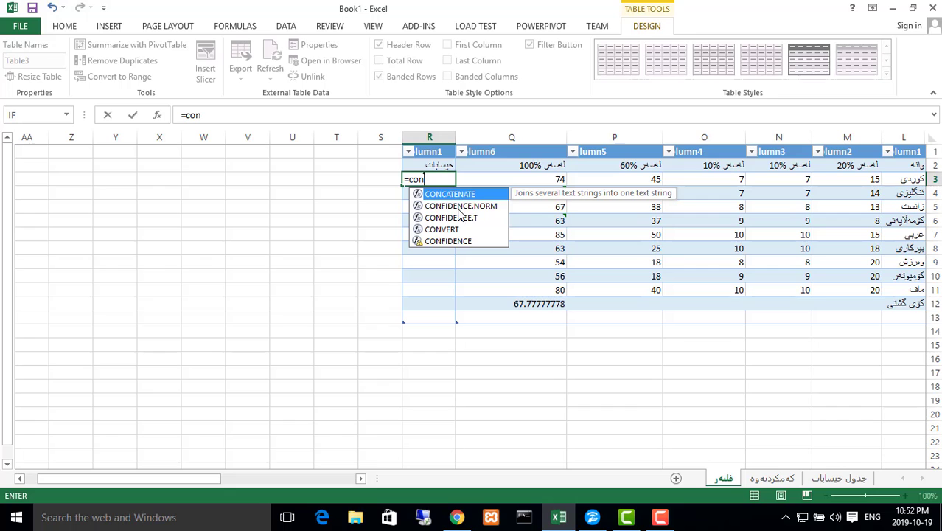
pyautogui.click(457, 517)
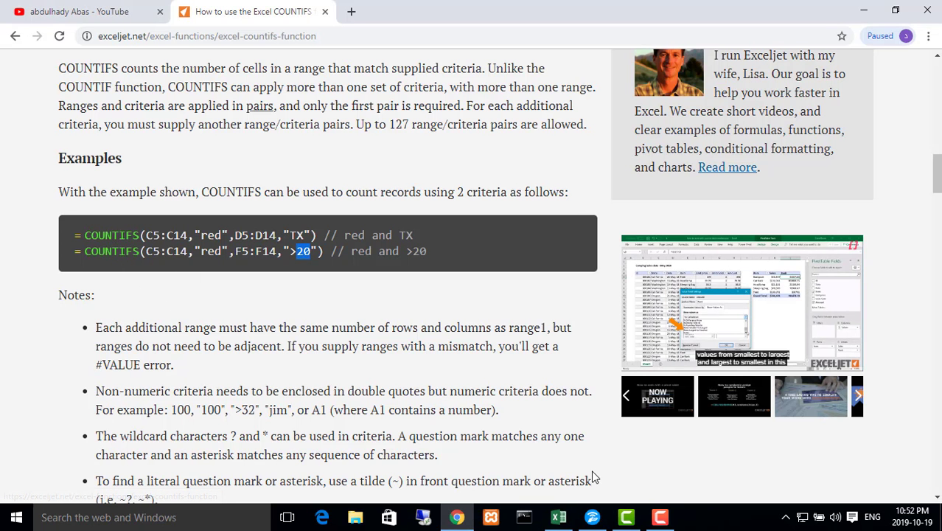
pyautogui.click(558, 517)
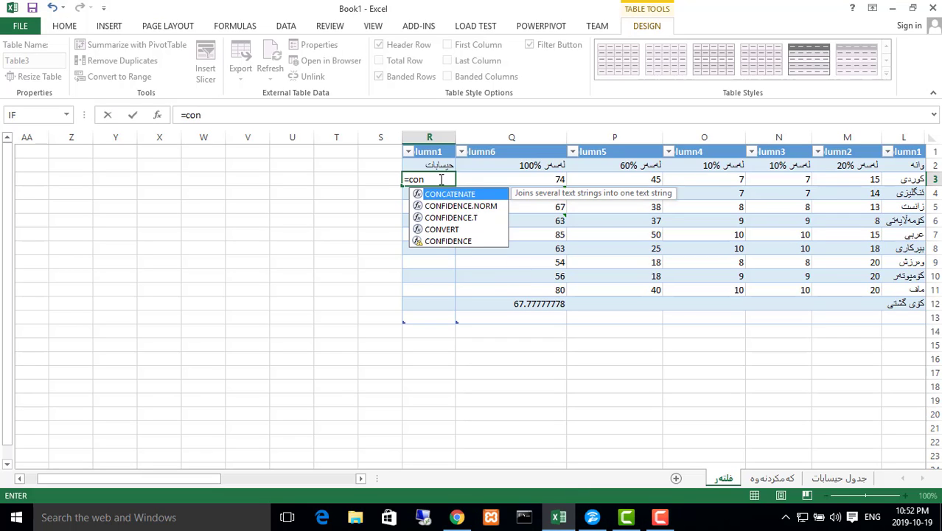
pyautogui.press('BackSpace')
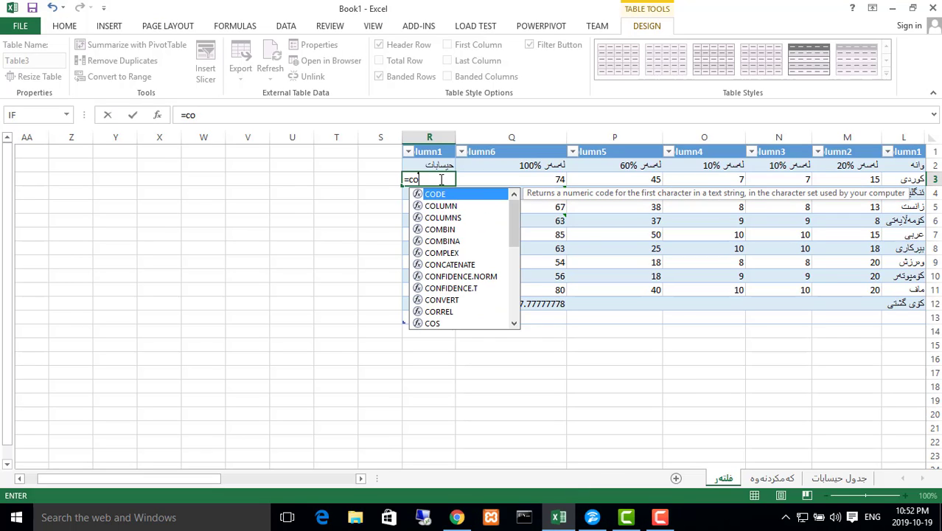
pyautogui.write('un')
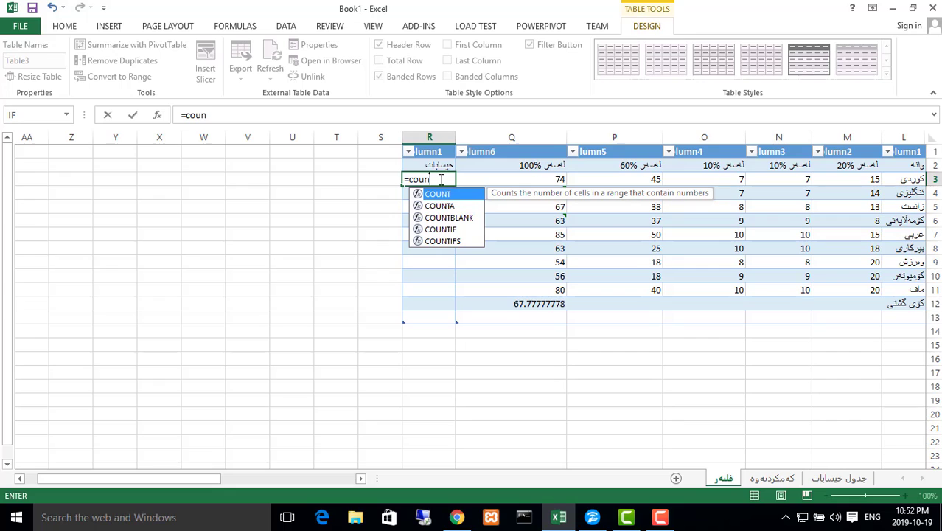
pyautogui.doubleClick(448, 241)
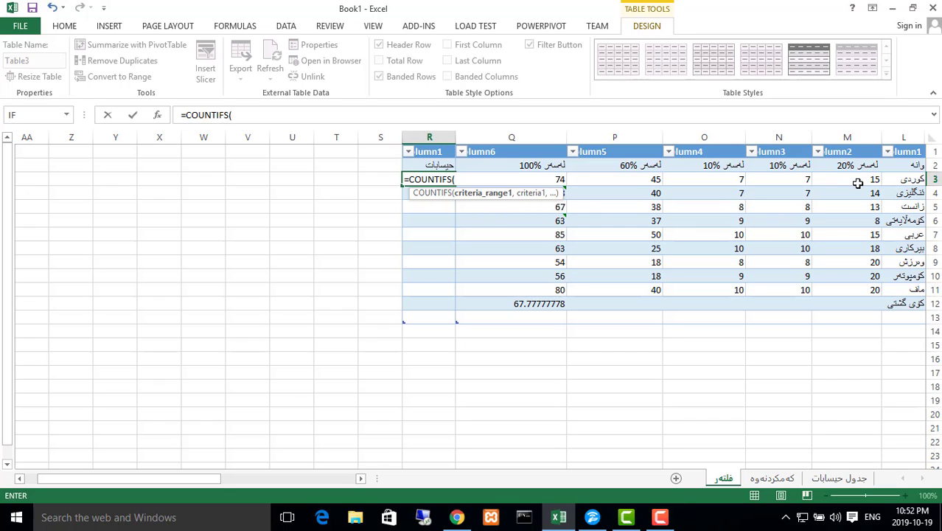
# Give the COUNTIFS formula M3:M11 as its first criteria range with an empty text criterion, and enter it.
pyautogui.moveTo(859, 181); pyautogui.dragTo(874, 290)
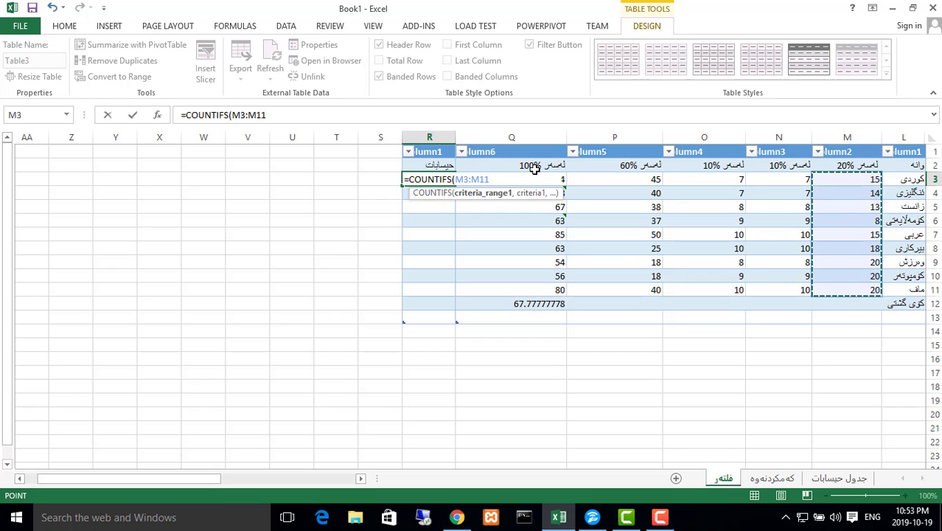
pyautogui.click(458, 516)
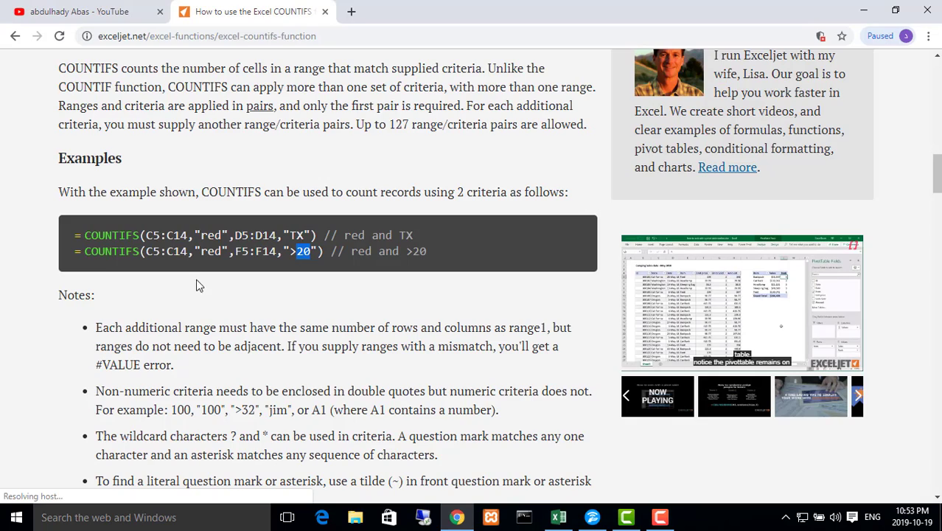
pyautogui.click(558, 517)
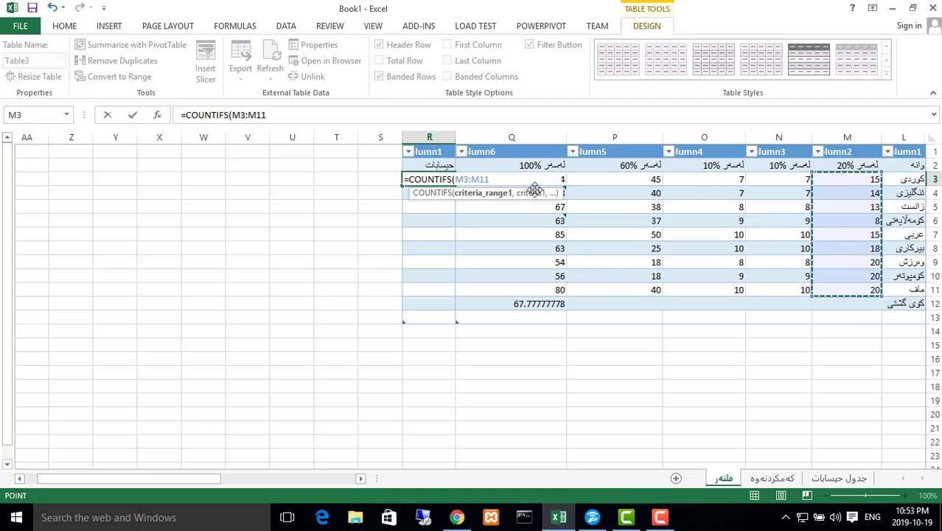
pyautogui.write(',')
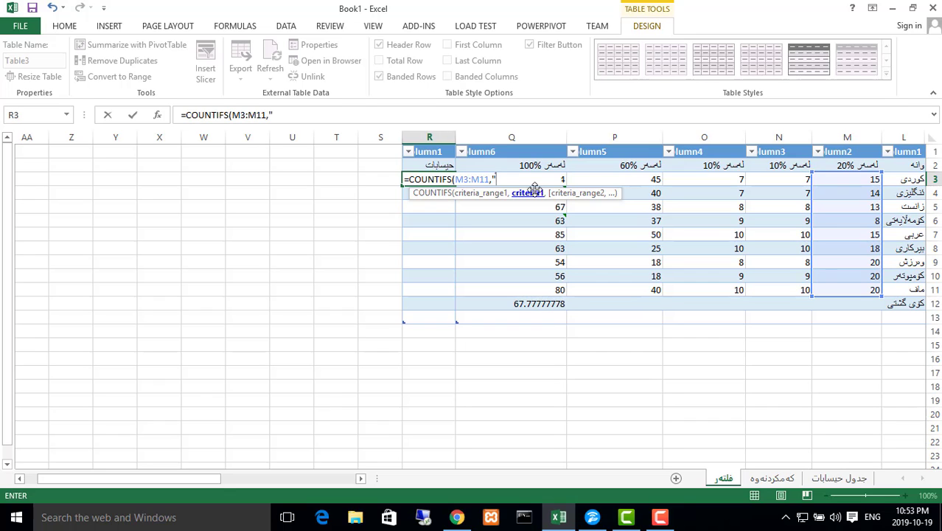
pyautogui.press('Tab')
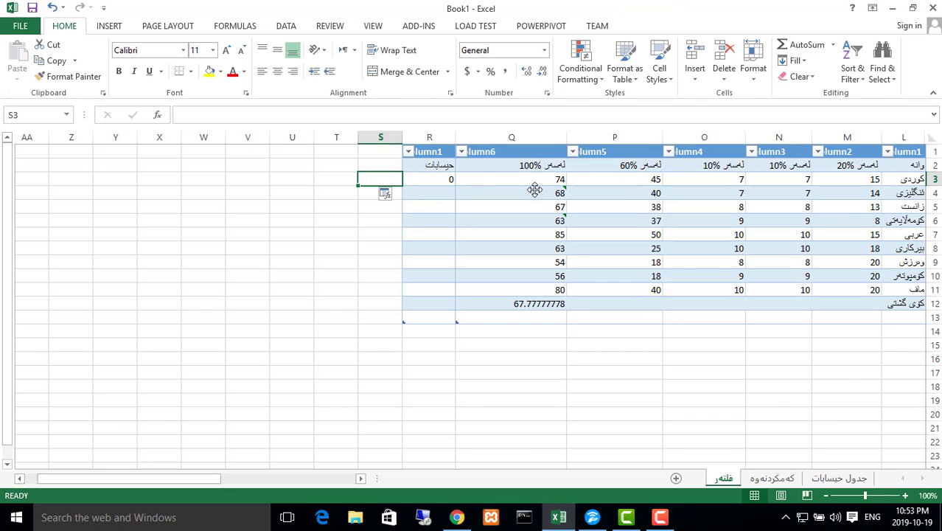
# Set the first criterion of the COUNTIFS formula in R3 to "20".
pyautogui.click(445, 179)
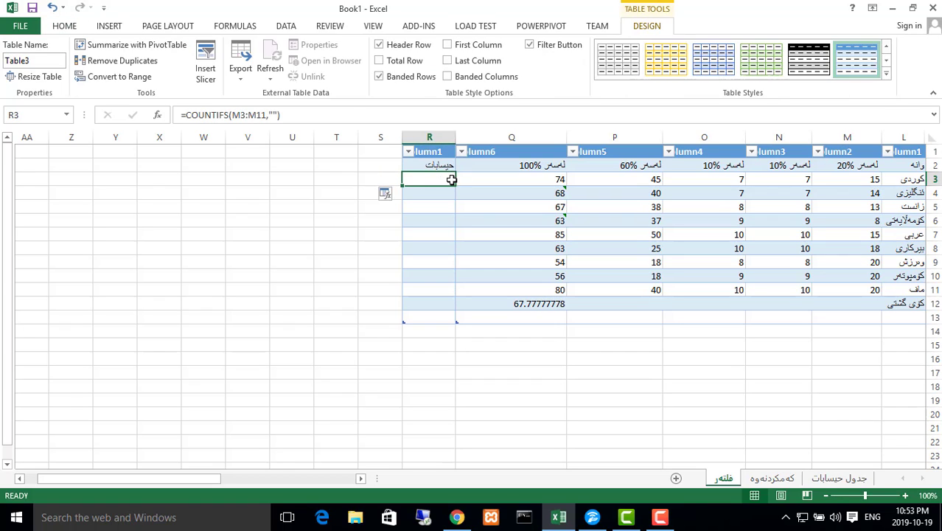
pyautogui.click(458, 222)
pyautogui.click(443, 185)
pyautogui.click(272, 115)
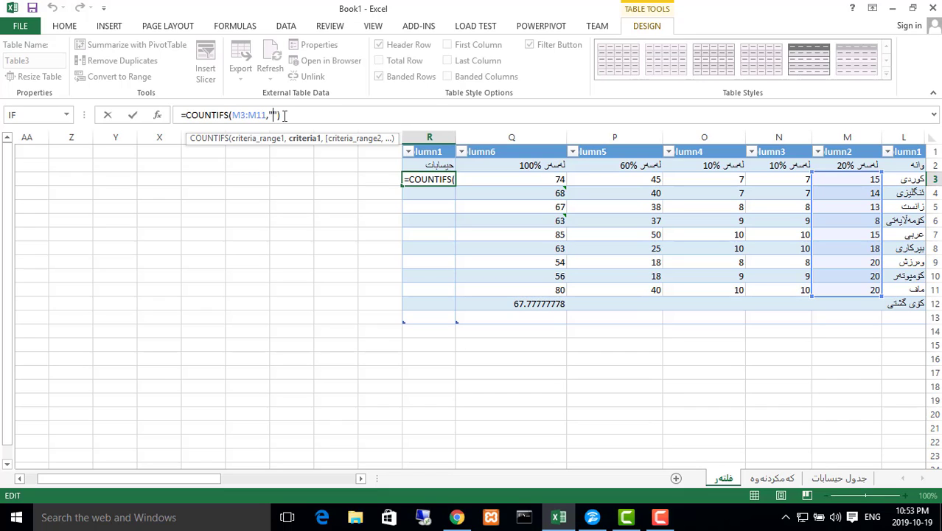
pyautogui.write('20')
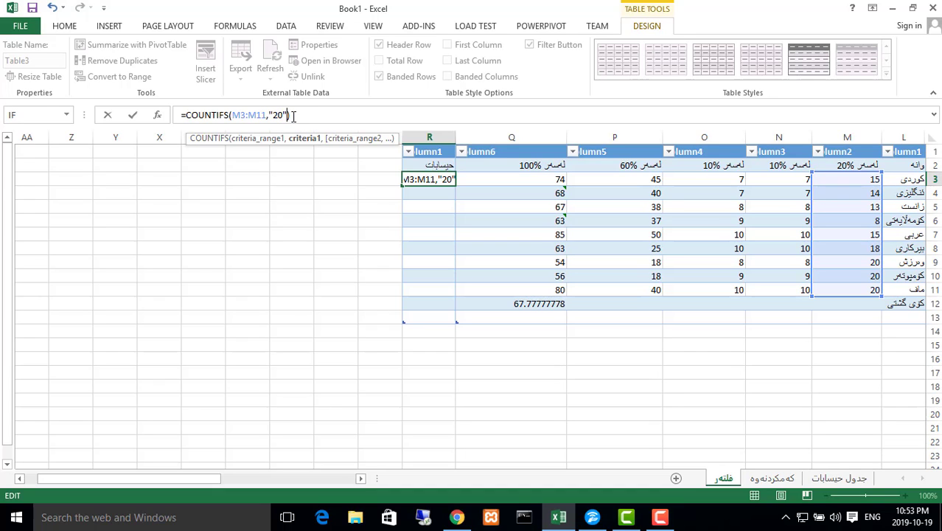
# Add O3:O11 as the second criteria range of R3's COUNTIFS formula, with an empty text criterion, following the Exceljet example.
pyautogui.write(',')
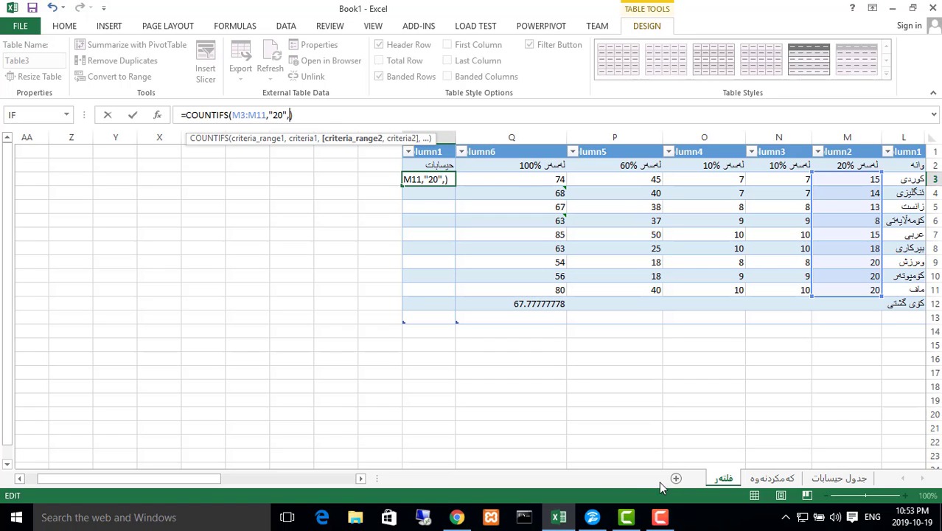
pyautogui.click(457, 517)
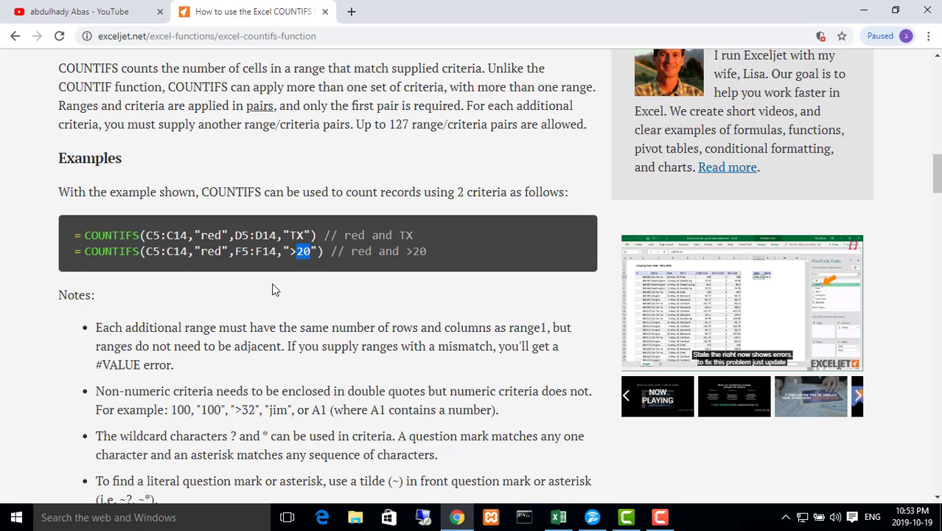
pyautogui.click(866, 10)
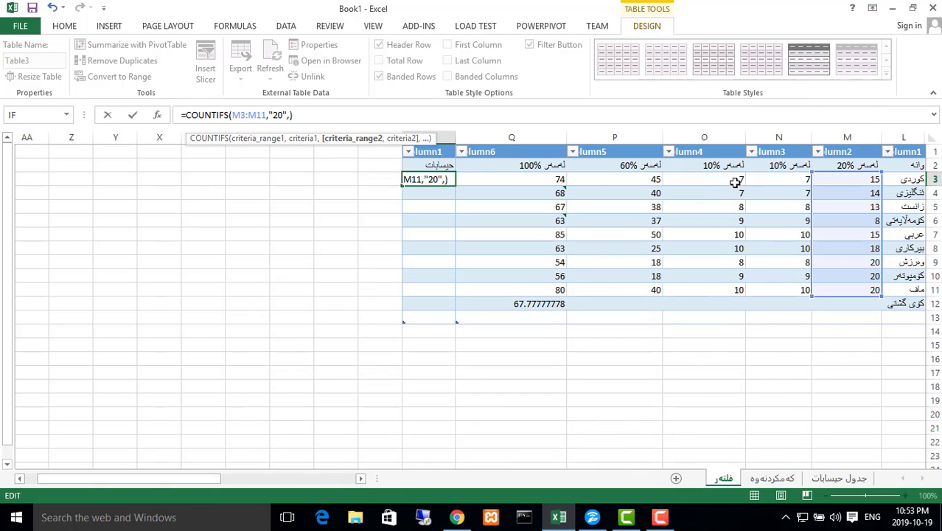
pyautogui.moveTo(735, 181); pyautogui.dragTo(720, 287)
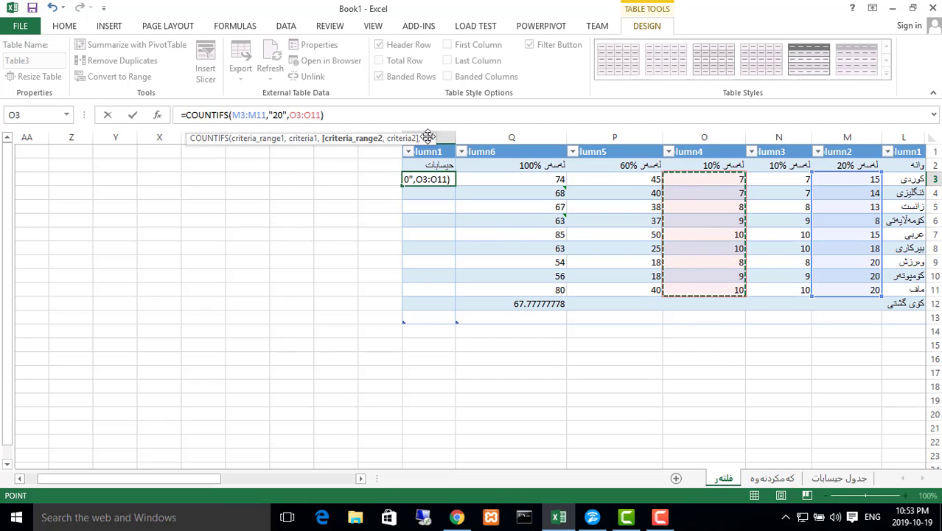
pyautogui.write(',')
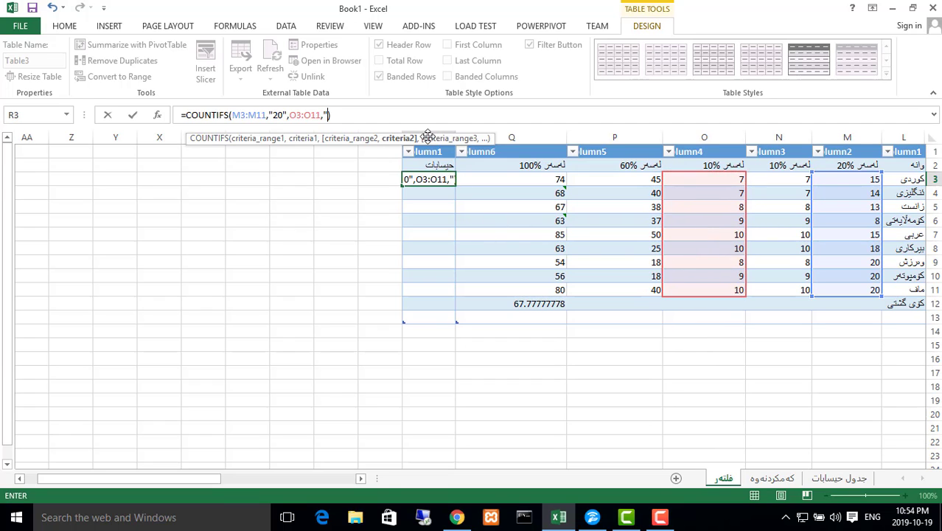
pyautogui.write('"')
pyautogui.press('Tab')
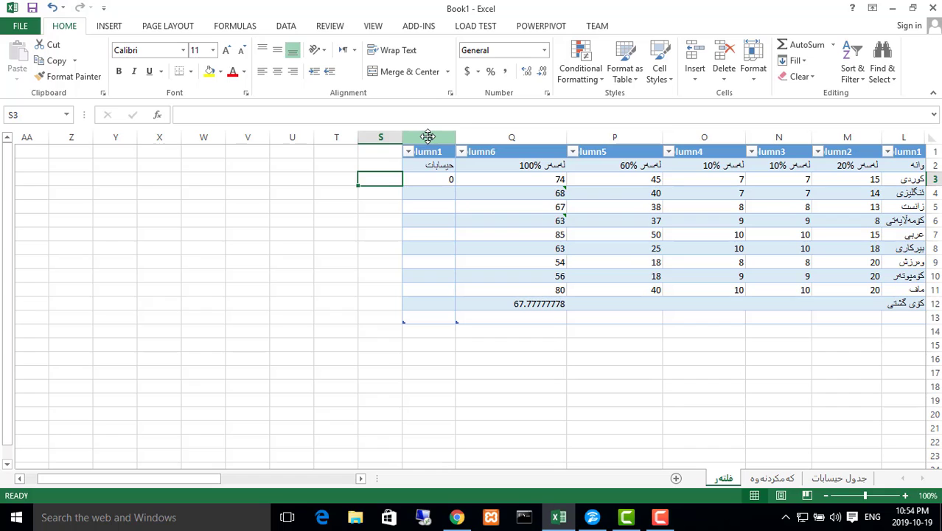
# Set the second criterion of R3's COUNTIFS formula to "10" and confirm the formula.
pyautogui.click(432, 177)
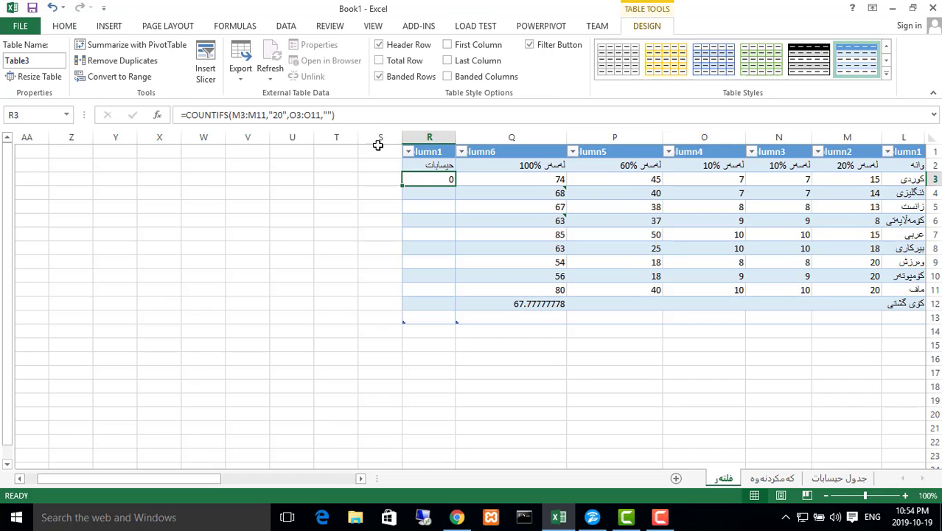
pyautogui.click(329, 115)
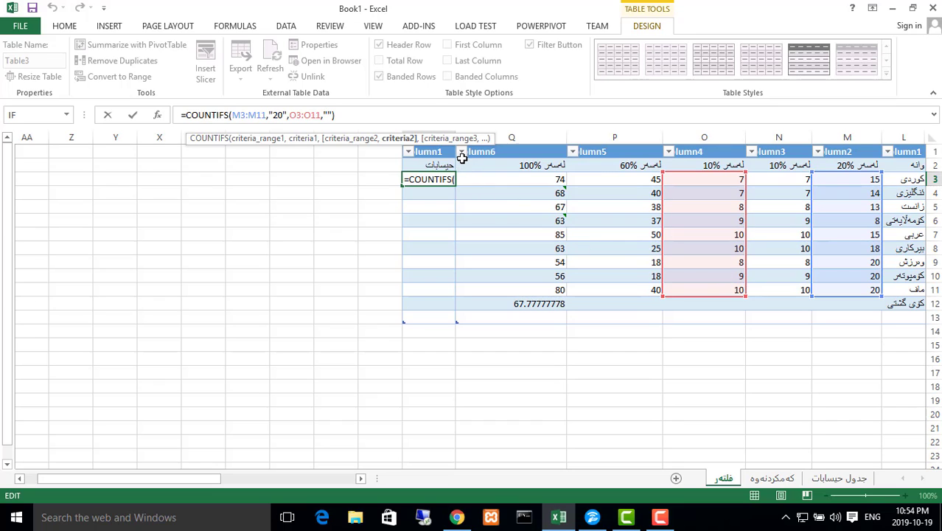
pyautogui.write('10')
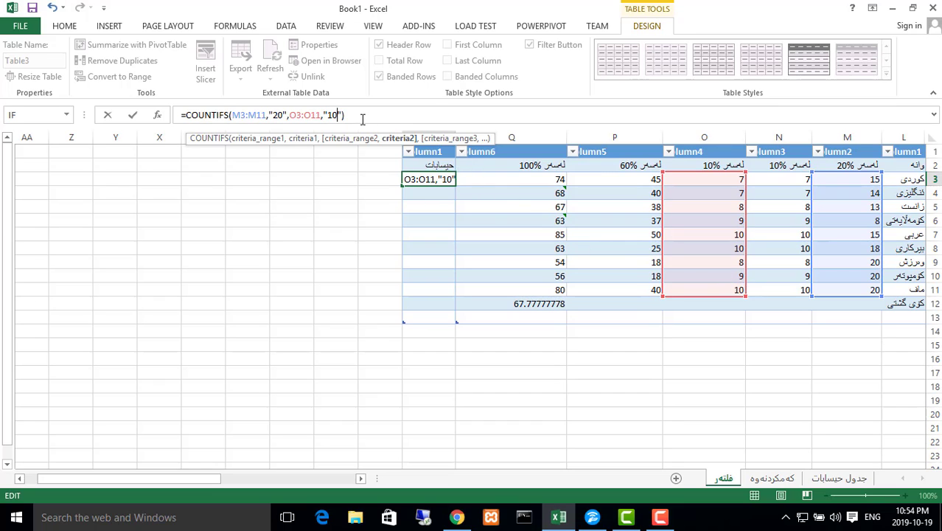
pyautogui.click(361, 118)
pyautogui.press('Return')
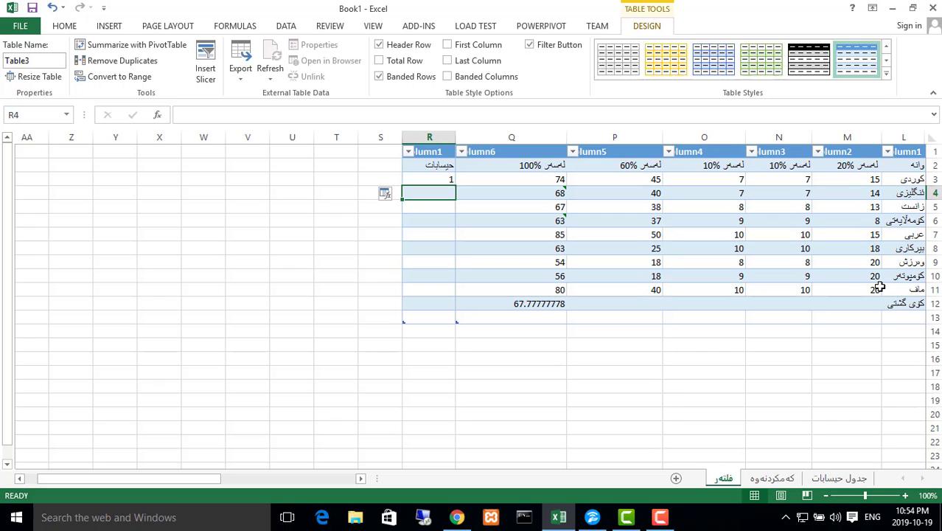
# Change the Column3 grade in cell N10 to 10.
pyautogui.doubleClick(802, 276)
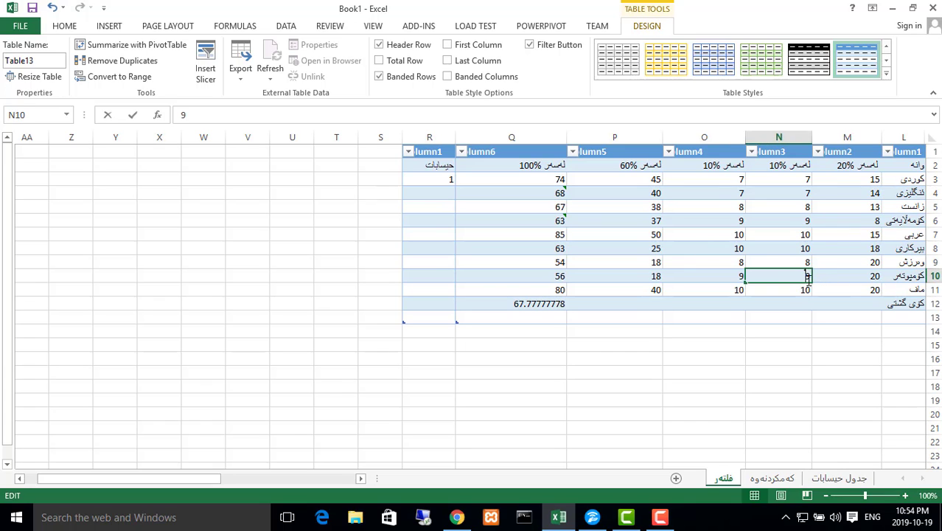
pyautogui.moveTo(803, 275); pyautogui.dragTo(824, 275)
pyautogui.write('10')
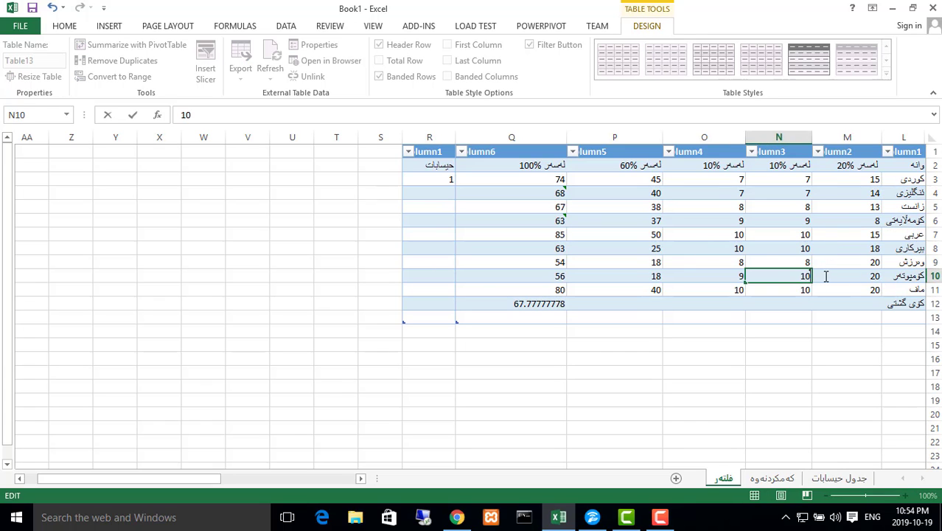
pyautogui.press('Return')
pyautogui.click(821, 315)
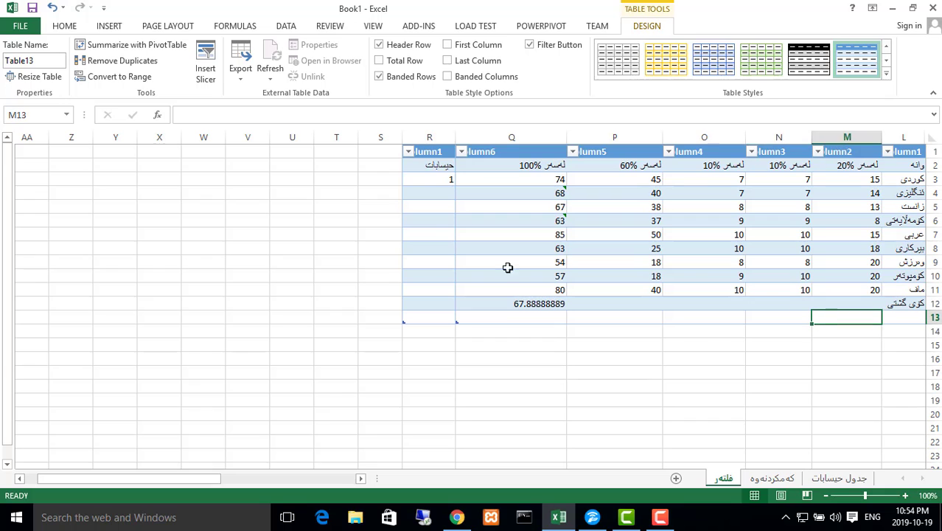
# Review the COUNTIFS formula in R3 and its highlighted ranges, comparing them with the Column4 grade in O10.
pyautogui.click(434, 180)
pyautogui.click(380, 118)
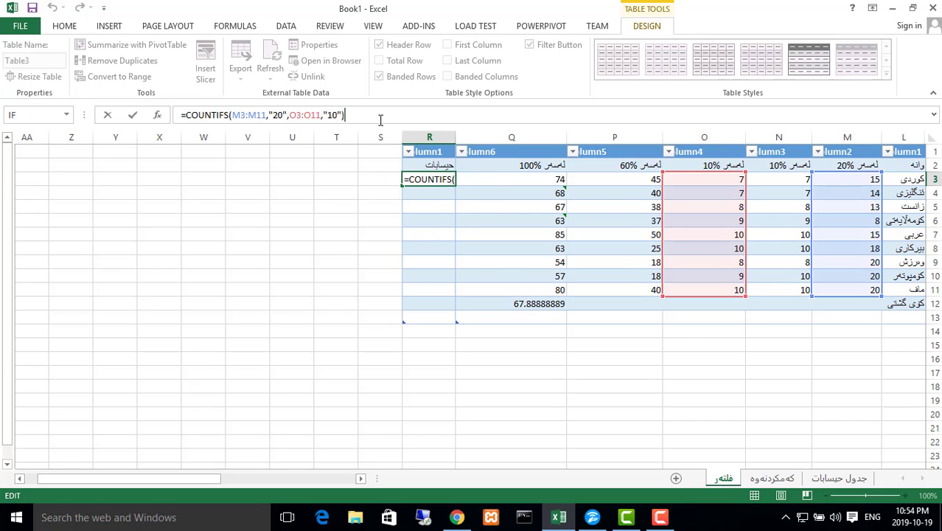
pyautogui.press('Return')
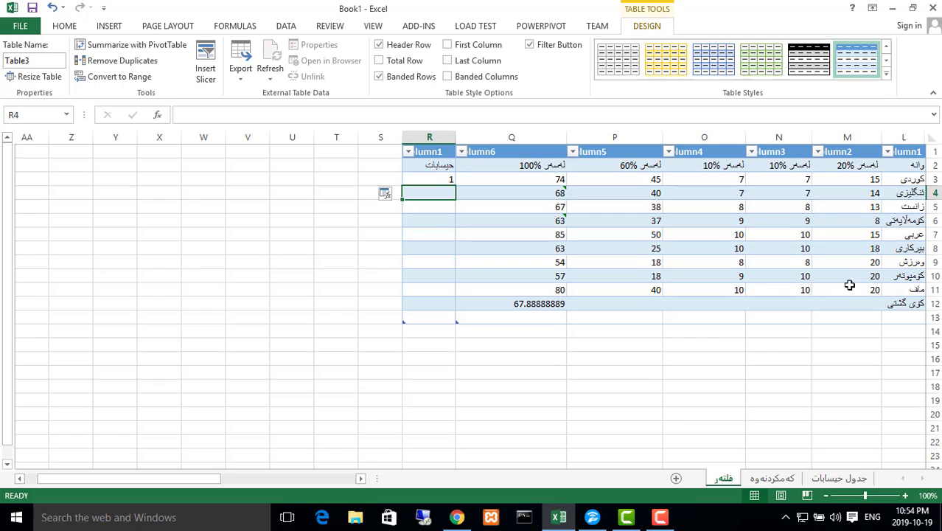
pyautogui.doubleClick(740, 275)
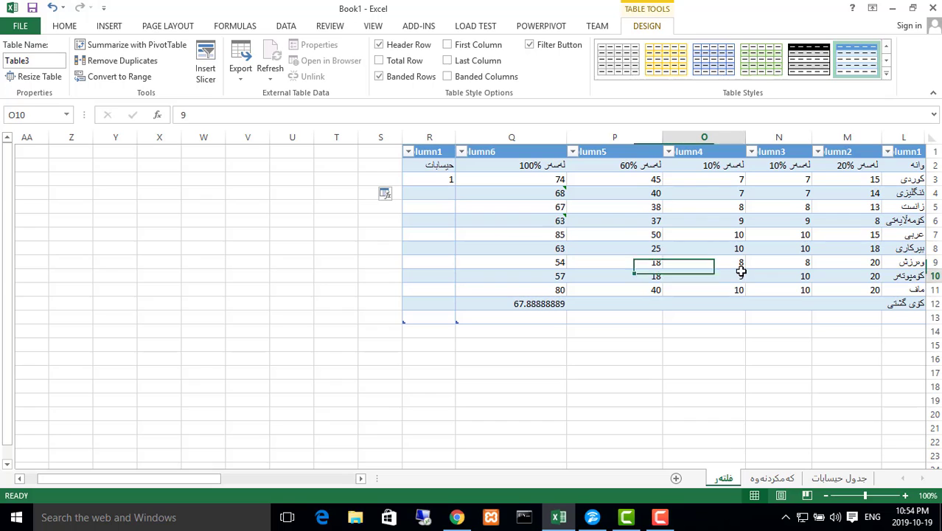
pyautogui.click(431, 166)
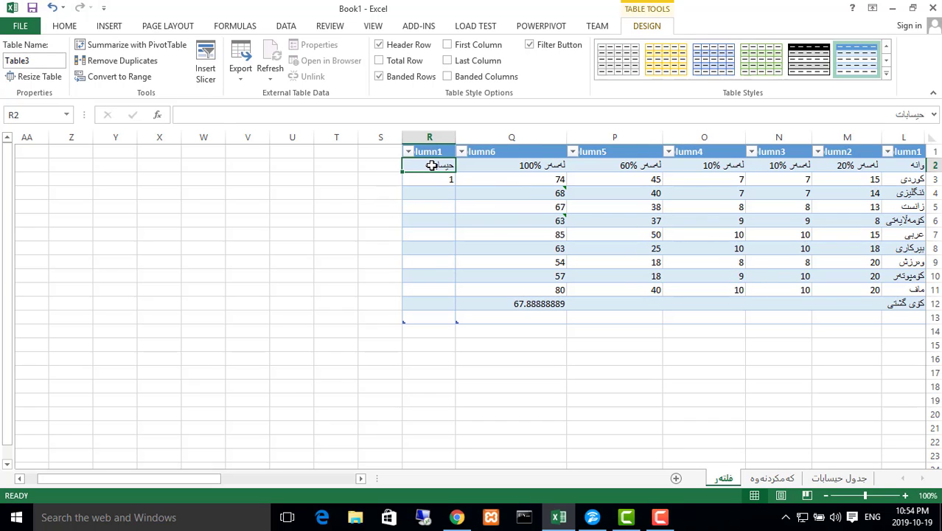
pyautogui.doubleClick(433, 166)
pyautogui.click(433, 188)
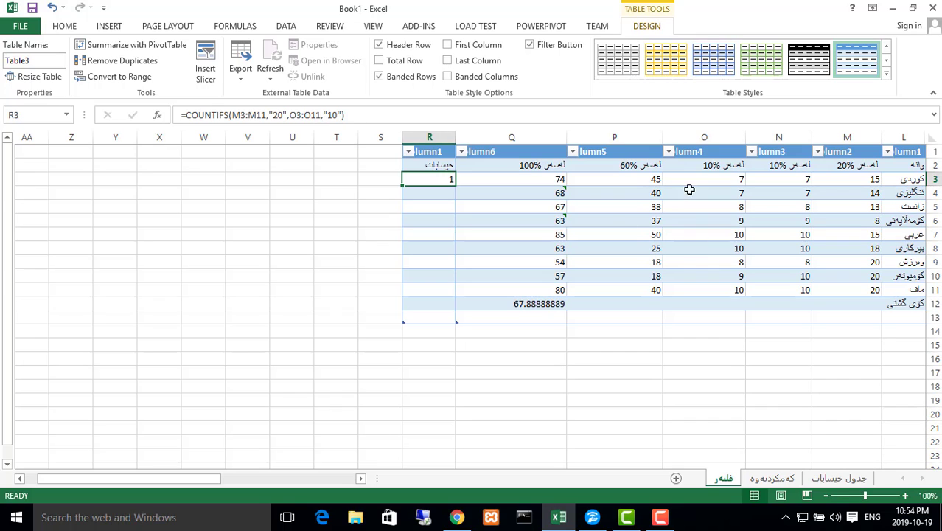
# Change the Column4 grade in cell O10 to 10.
pyautogui.click(737, 277)
pyautogui.write('9')
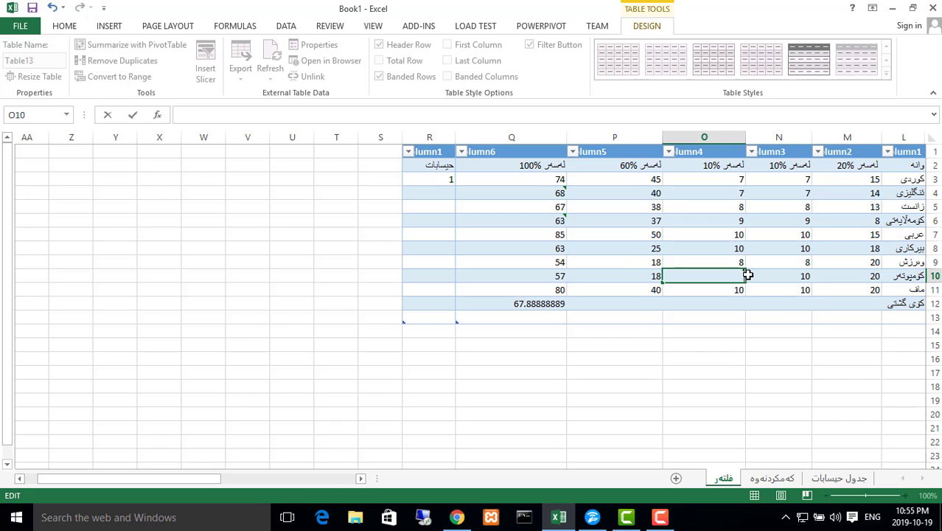
pyautogui.press('Return')
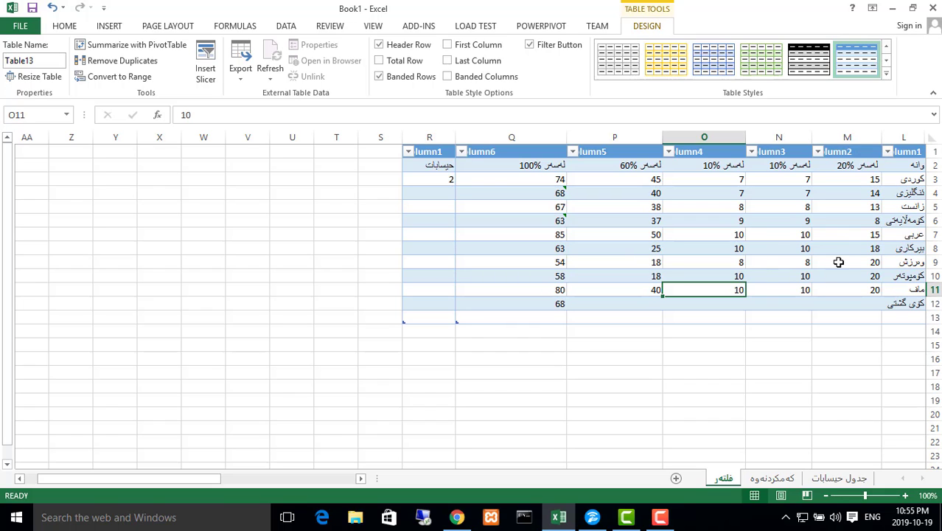
# Consult Exceljet's COUNTIFS examples and start a COUNTIFS formula in cell R4 of the حيسابات column.
pyautogui.click(457, 517)
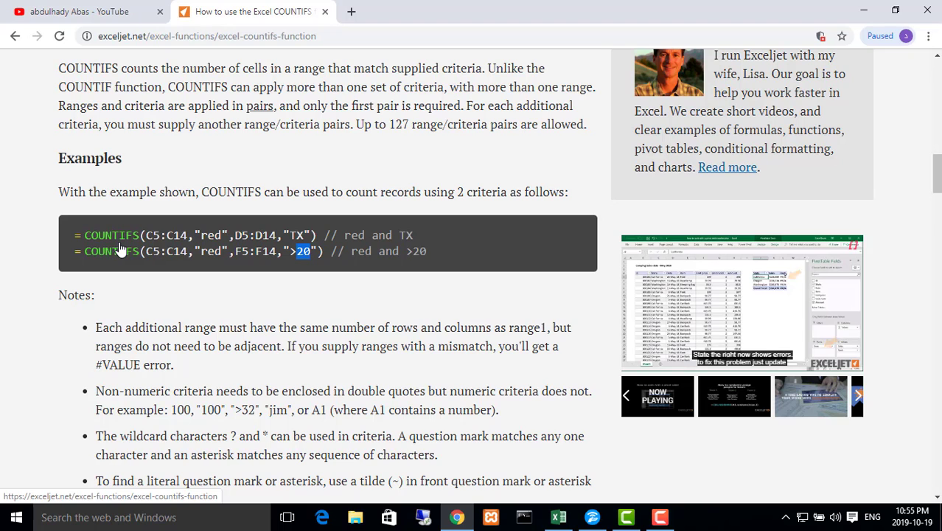
pyautogui.click(864, 11)
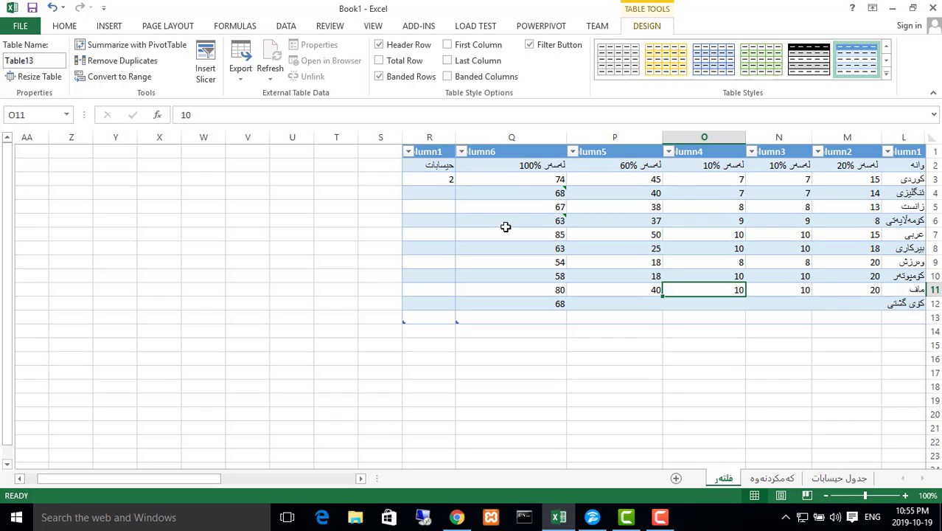
pyautogui.doubleClick(440, 193)
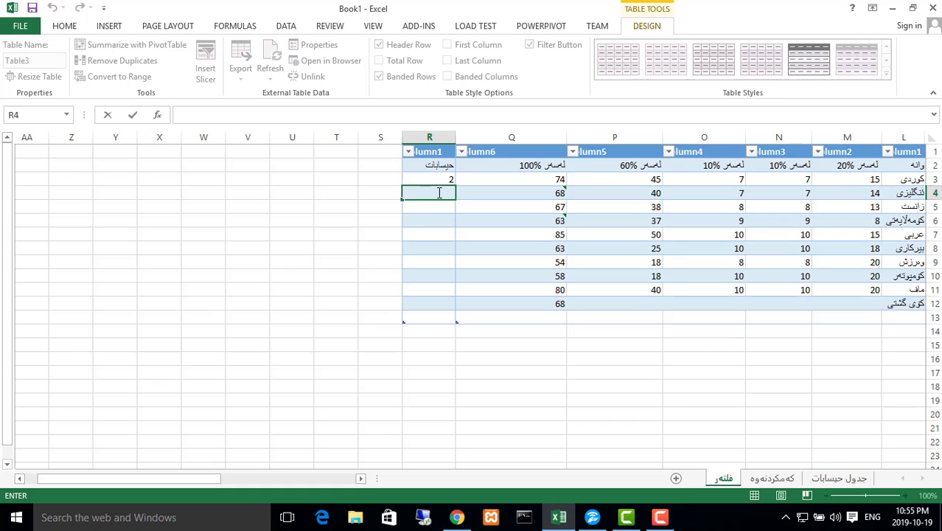
pyautogui.write('=count')
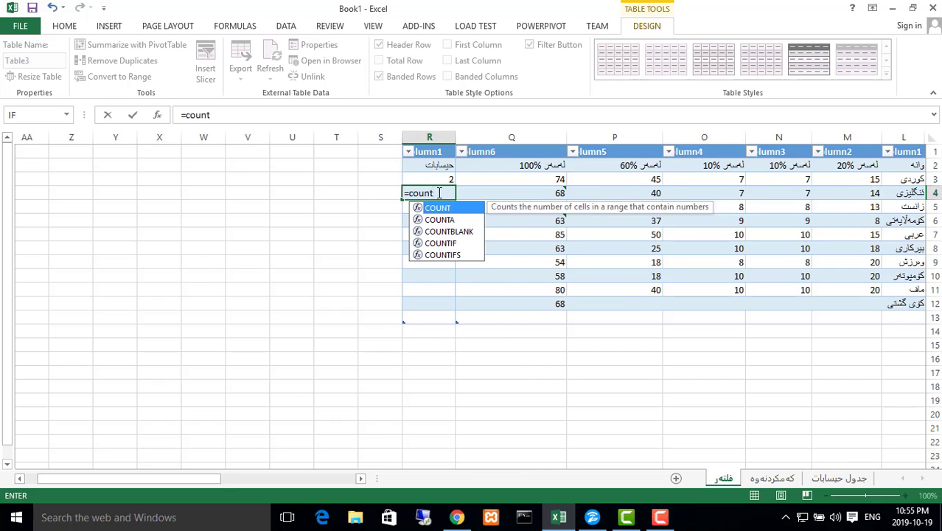
pyautogui.click(465, 257)
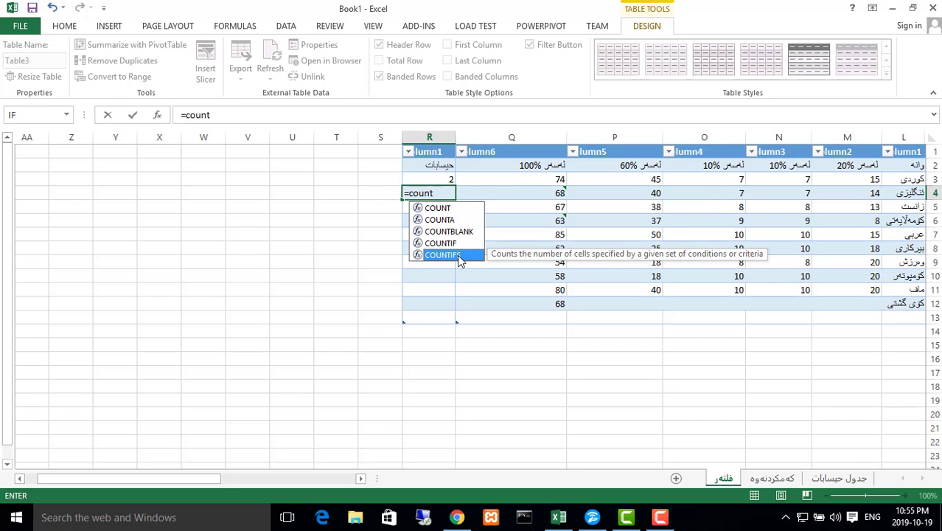
pyautogui.doubleClick(457, 255)
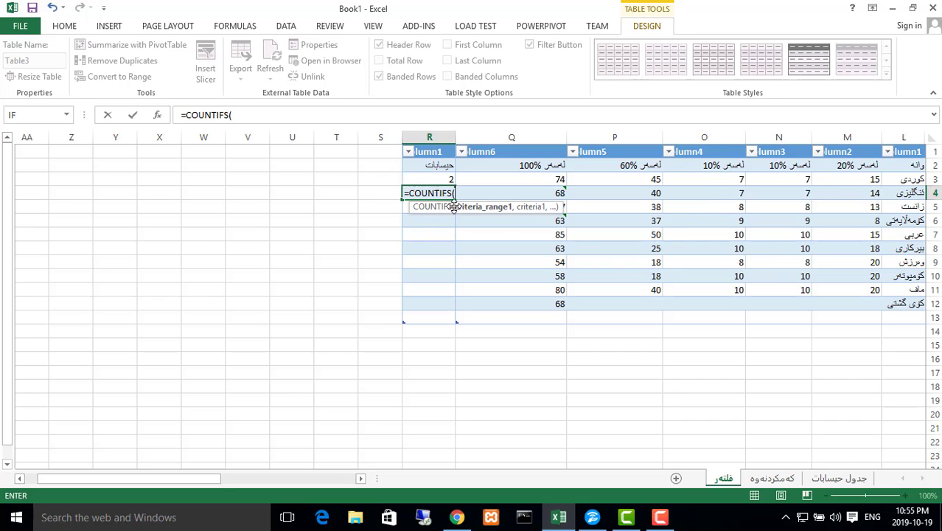
# Use Q3:Q12 as the criteria range of R4's COUNTIFS formula, with an empty text criterion, and confirm it.
pyautogui.click(559, 179)
pyautogui.moveTo(559, 293); pyautogui.dragTo(559, 301)
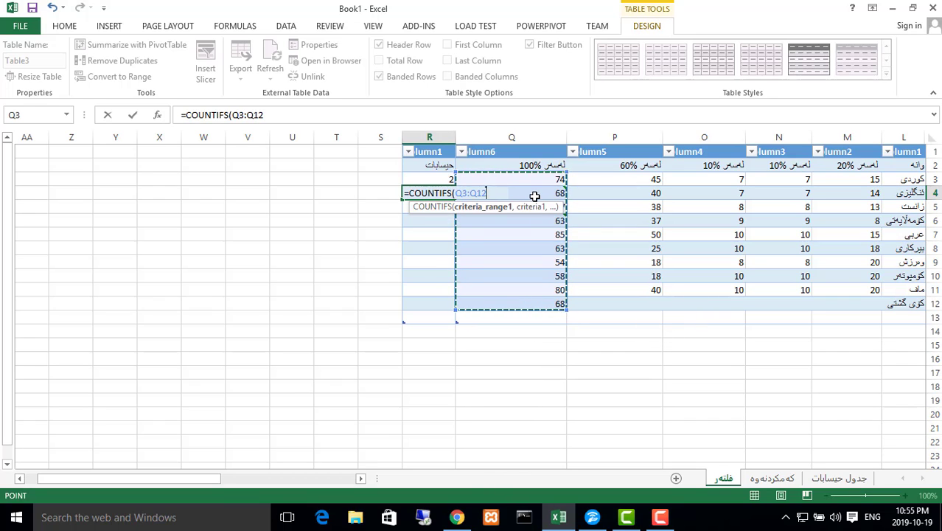
pyautogui.write(',')
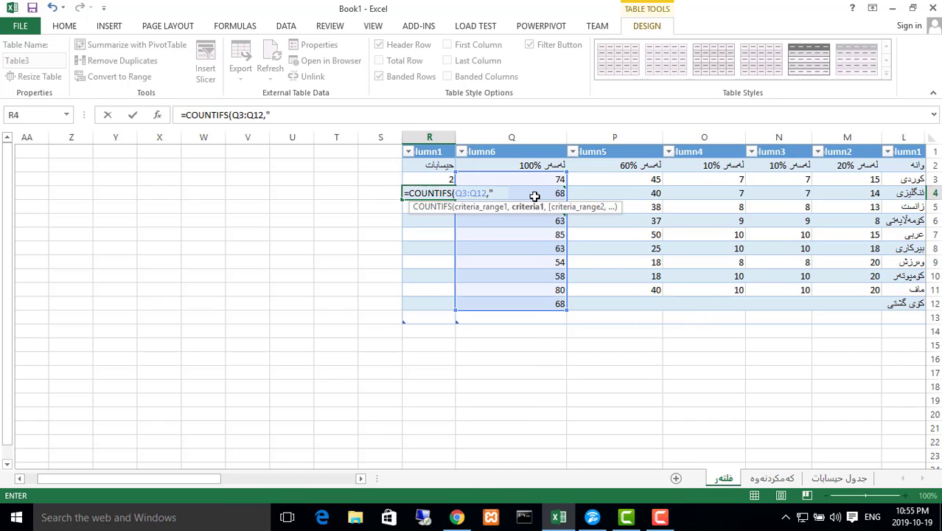
pyautogui.write('""')
pyautogui.press('Tab')
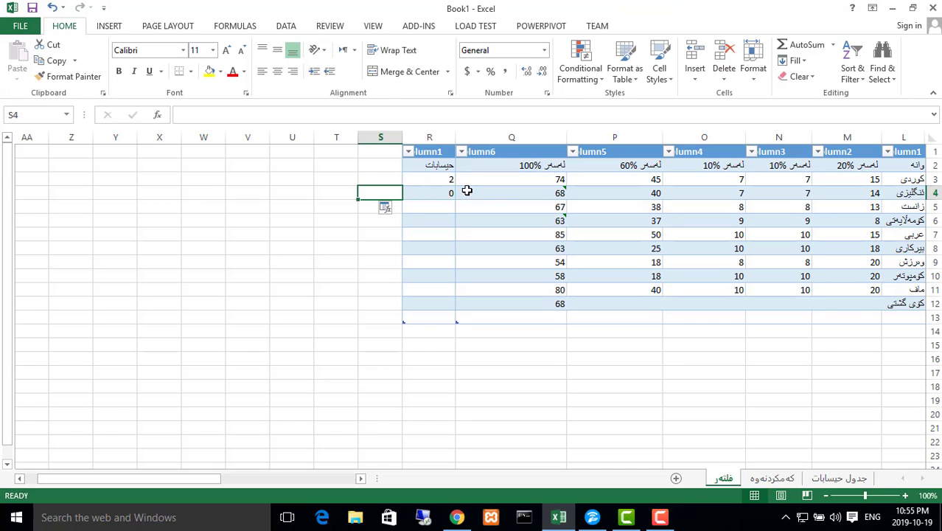
# Set the criterion of R4's COUNTIFS formula to ">50", following the greater-than example on Exceljet.
pyautogui.click(450, 192)
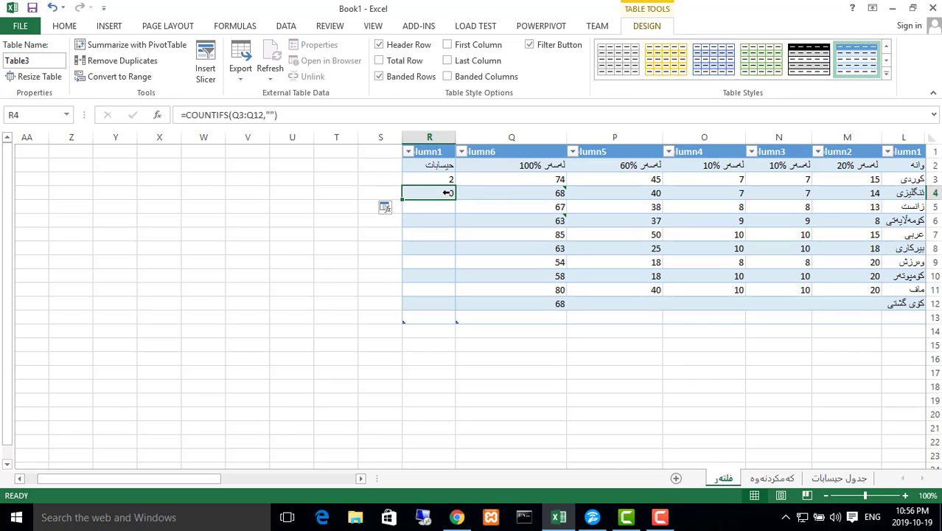
pyautogui.click(271, 115)
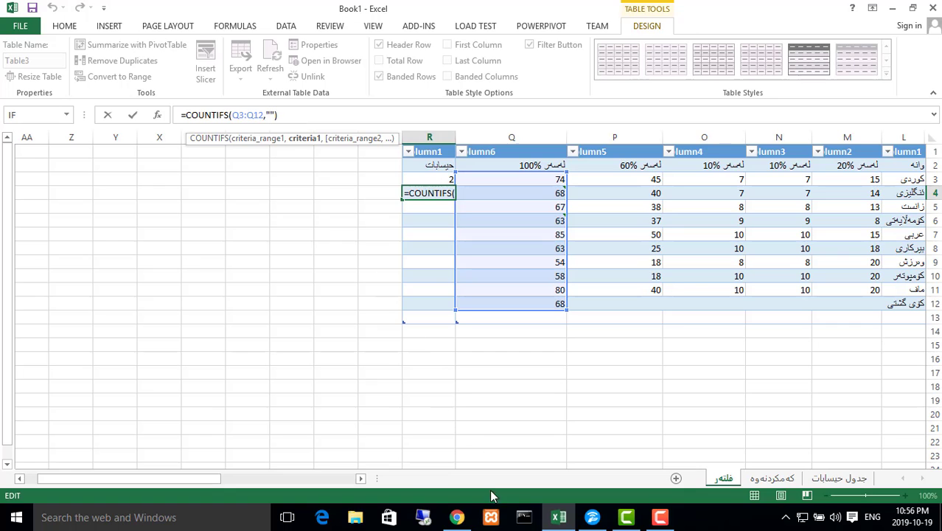
pyautogui.click(457, 517)
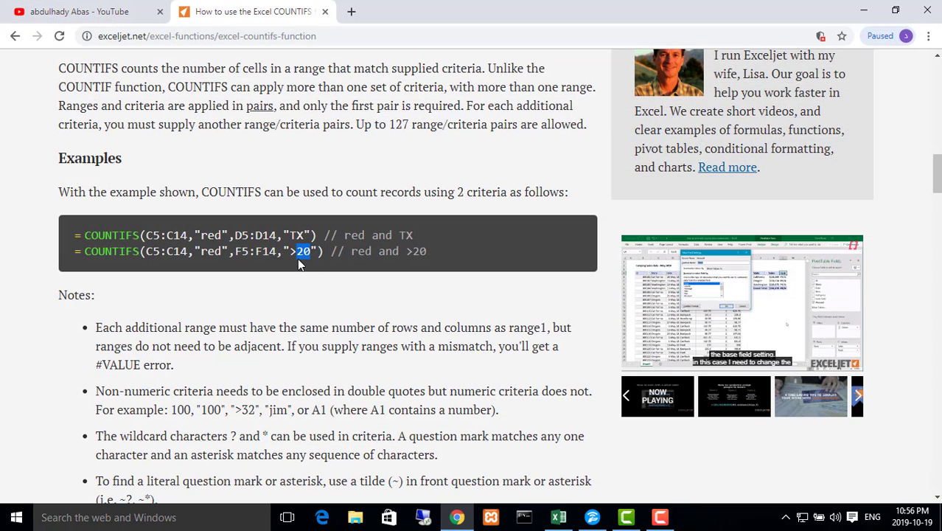
pyautogui.moveTo(311, 251); pyautogui.dragTo(294, 247)
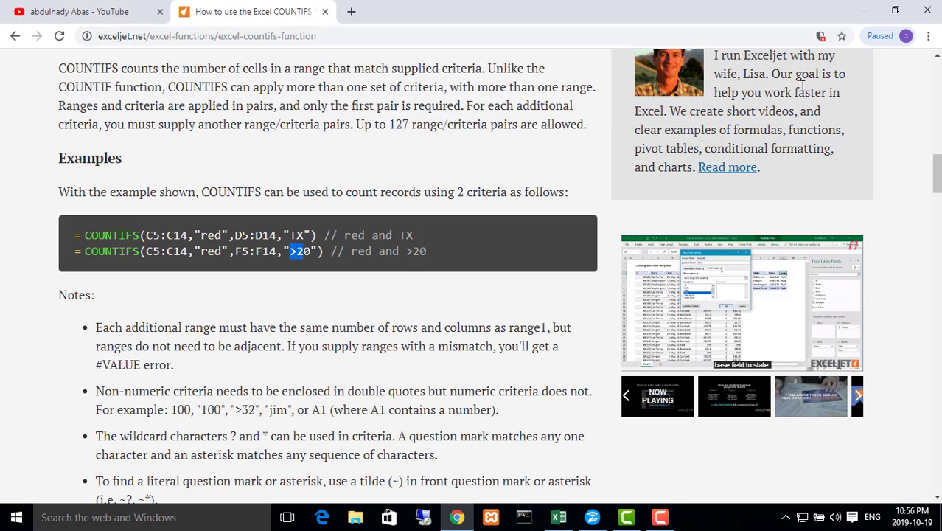
pyautogui.click(864, 11)
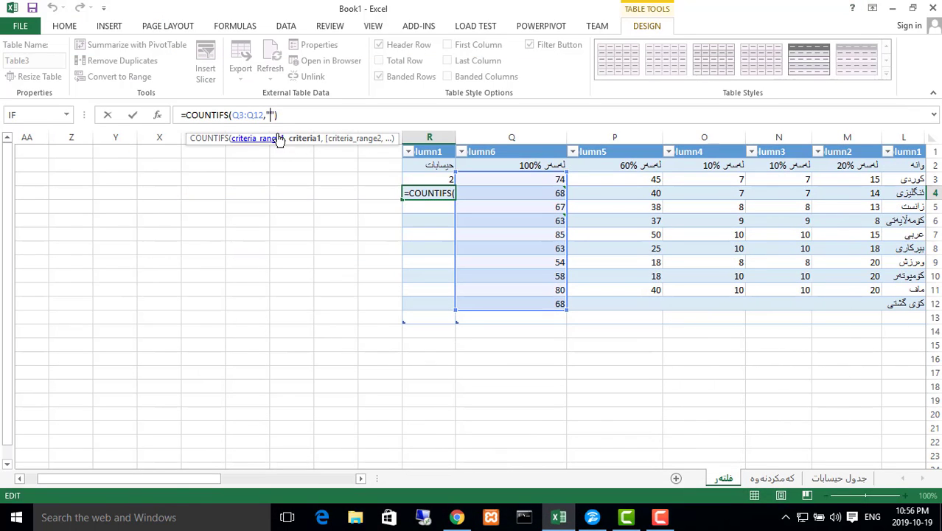
pyautogui.write('>')
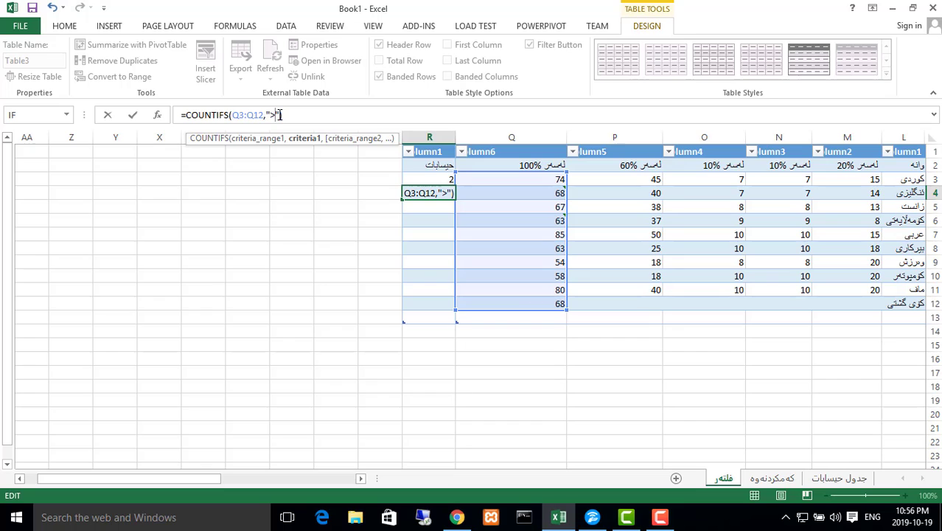
pyautogui.write('50')
pyautogui.press('Return')
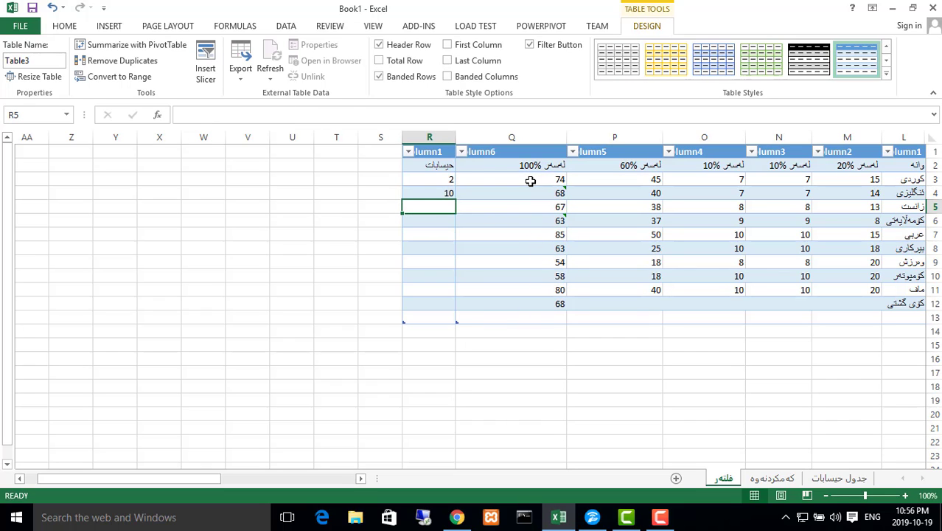
# Compare the Column6 totals in Q3:Q11 with the range used by R4's COUNTIFS formula.
pyautogui.moveTo(530, 180); pyautogui.dragTo(555, 287)
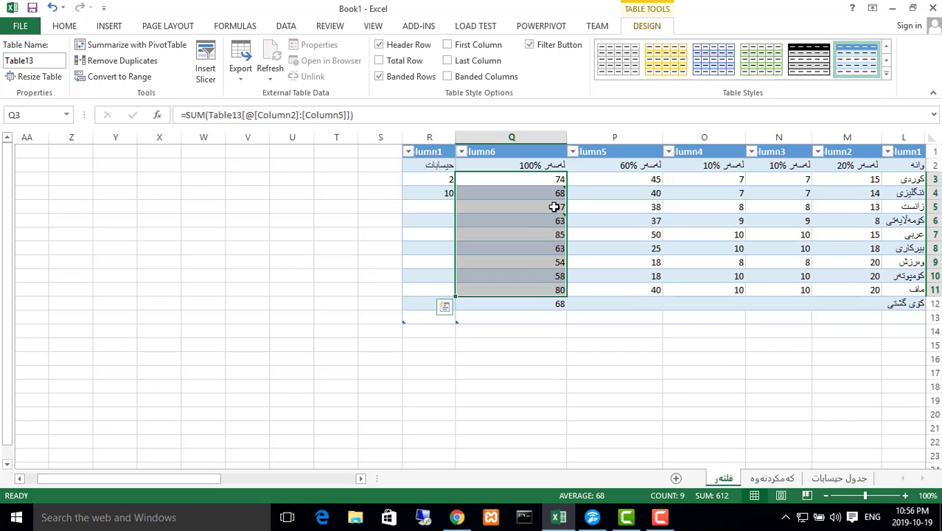
pyautogui.click(555, 181)
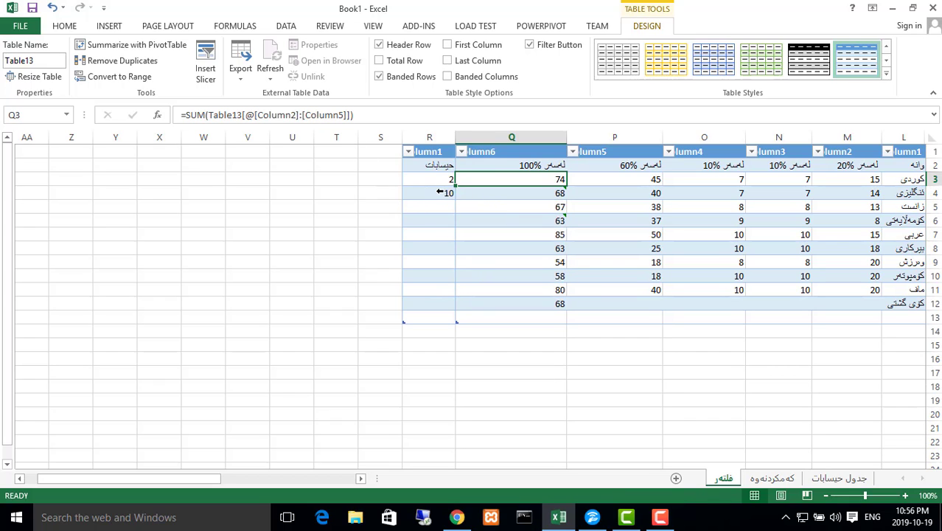
pyautogui.click(446, 193)
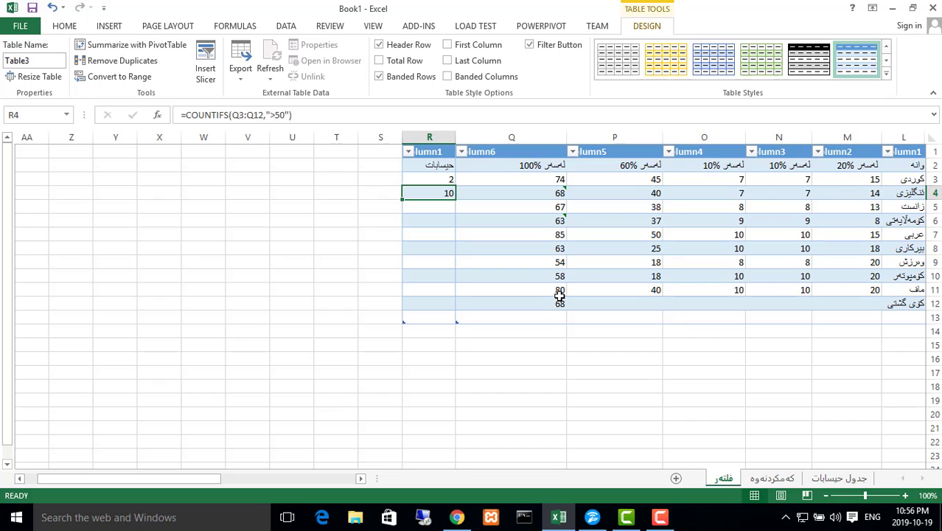
pyautogui.doubleClick(441, 194)
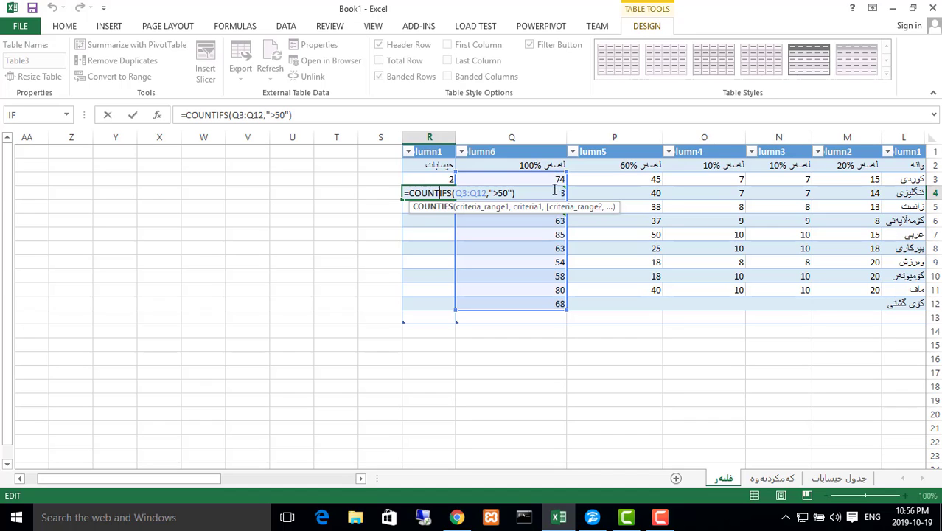
pyautogui.click(544, 178)
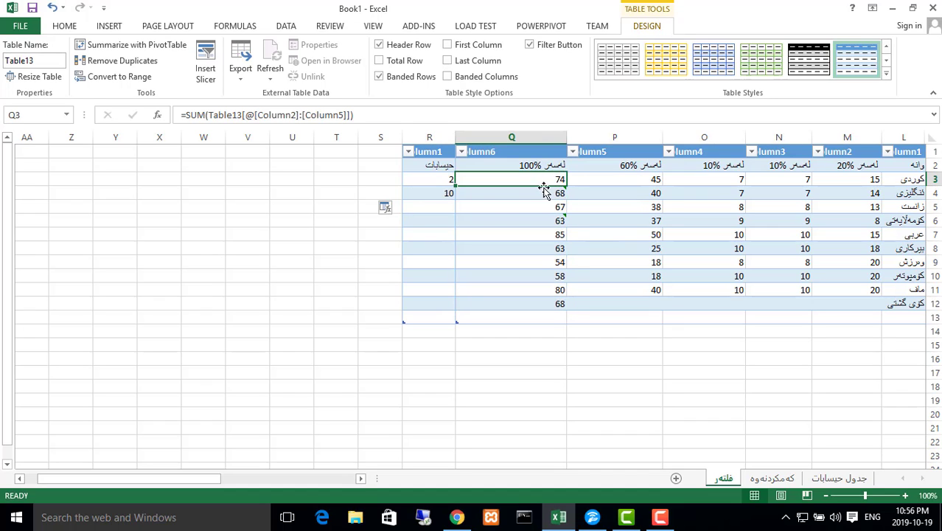
# Replace the criteria range in R4's COUNTIFS formula with Q3:Q11, leaving out the overall total row.
pyautogui.click(447, 192)
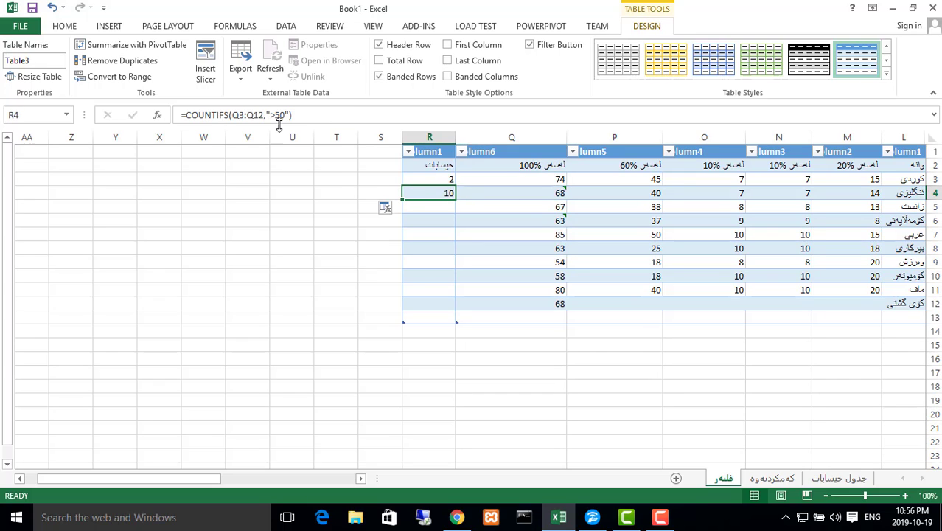
pyautogui.moveTo(264, 116); pyautogui.dragTo(235, 115)
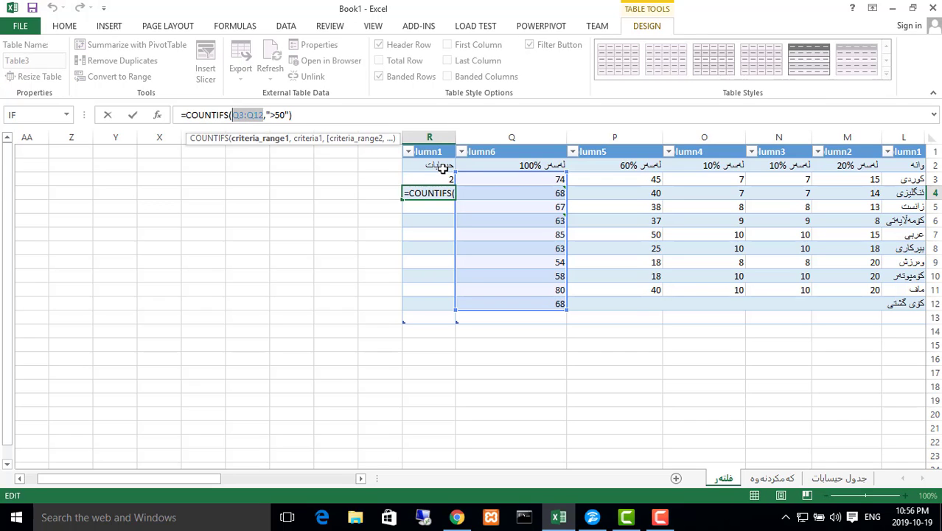
pyautogui.press('BackSpace')
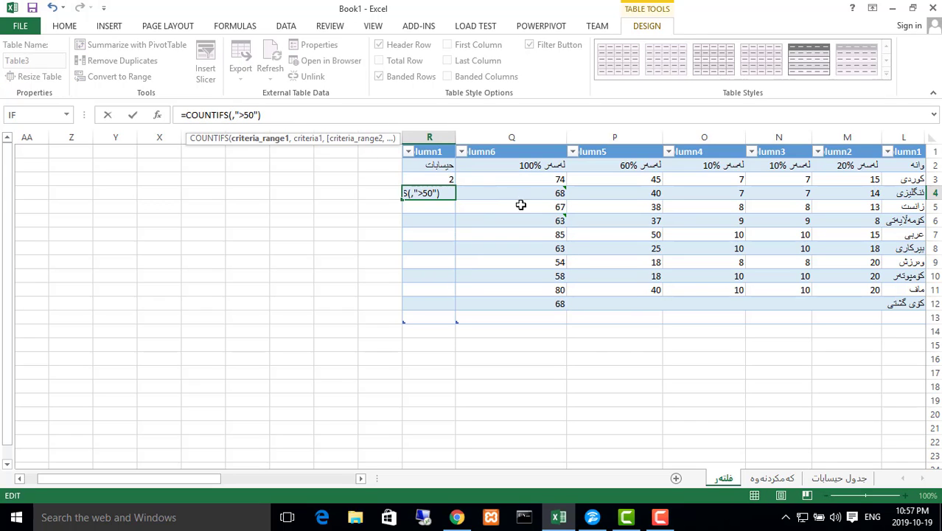
pyautogui.moveTo(542, 179); pyautogui.dragTo(542, 288)
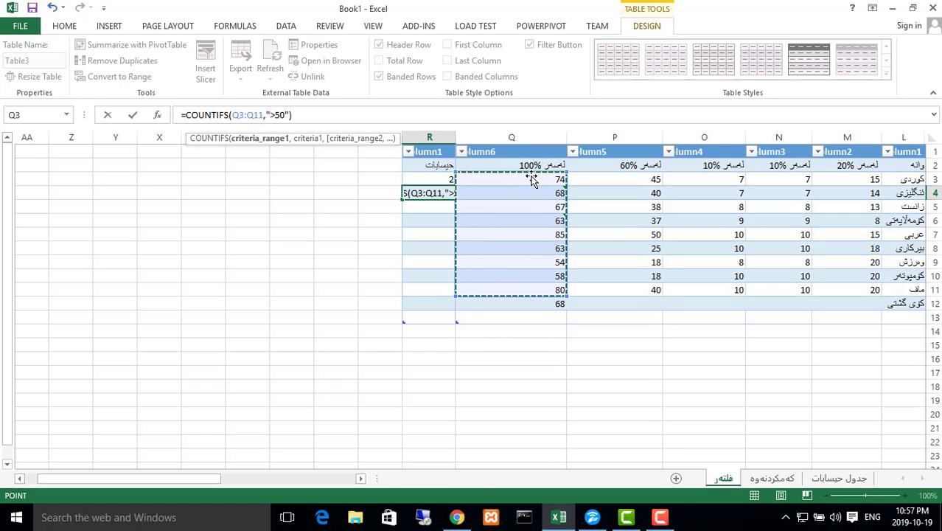
pyautogui.press('Return')
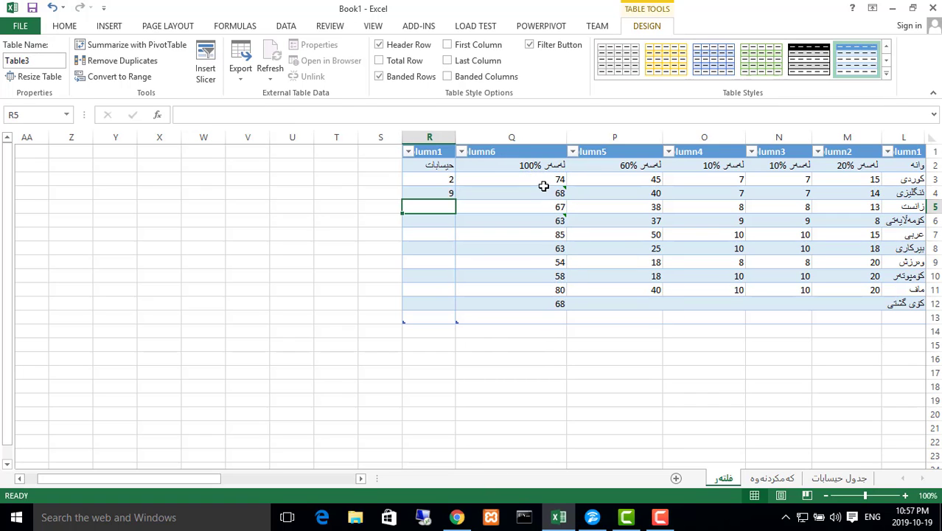
# Examine the Column6 totals in Q3:Q11 and the SUM formulas behind Q6 and Q9.
pyautogui.moveTo(544, 181); pyautogui.dragTo(560, 281)
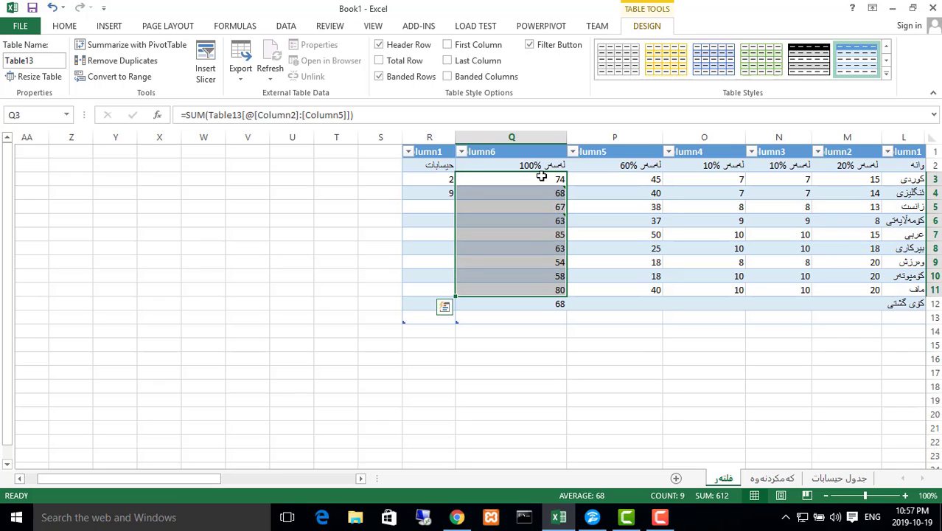
pyautogui.doubleClick(559, 223)
pyautogui.doubleClick(559, 263)
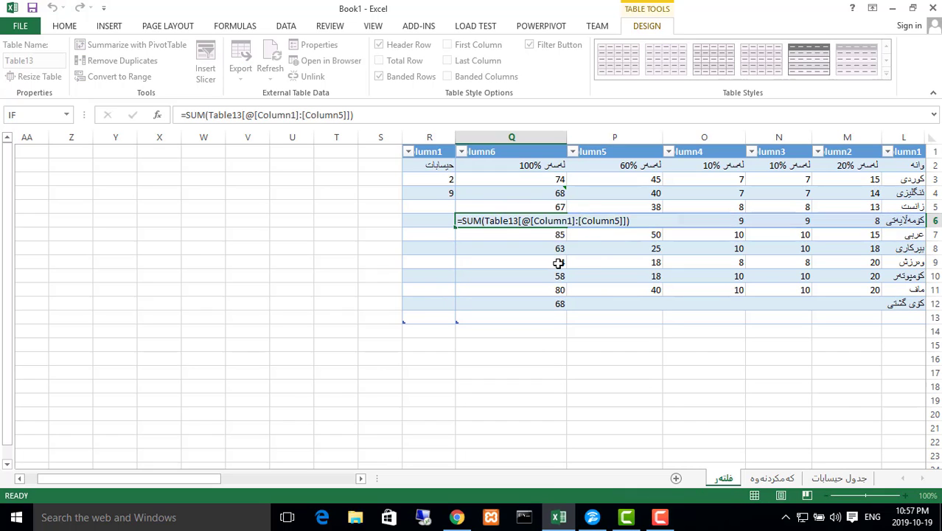
pyautogui.doubleClick(557, 220)
pyautogui.doubleClick(555, 262)
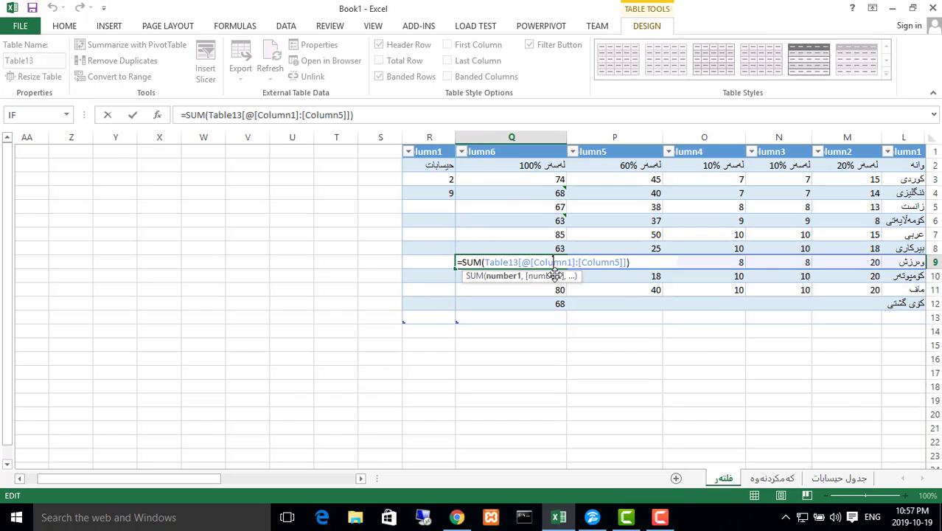
# Change the Column5 grade in cell P6 to 10.
pyautogui.click(674, 223)
pyautogui.doubleClick(655, 216)
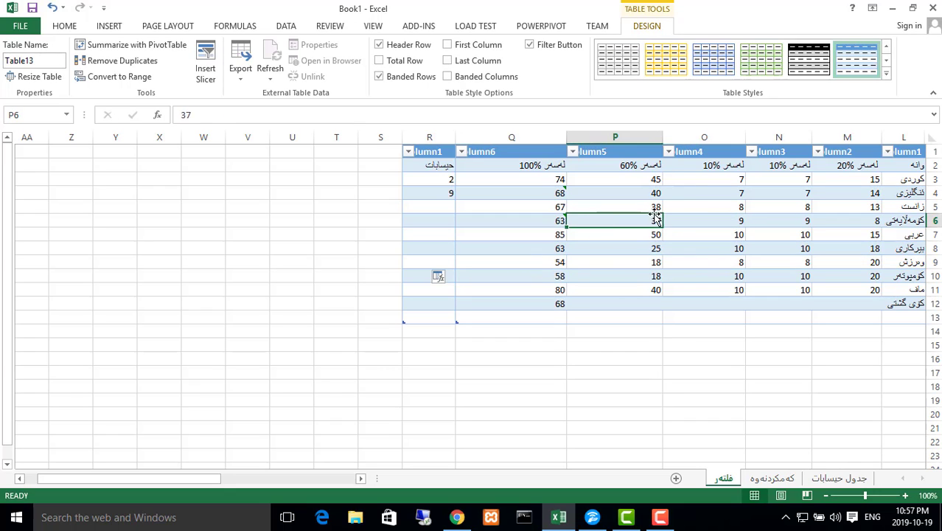
pyautogui.click(653, 222)
pyautogui.doubleClick(660, 221)
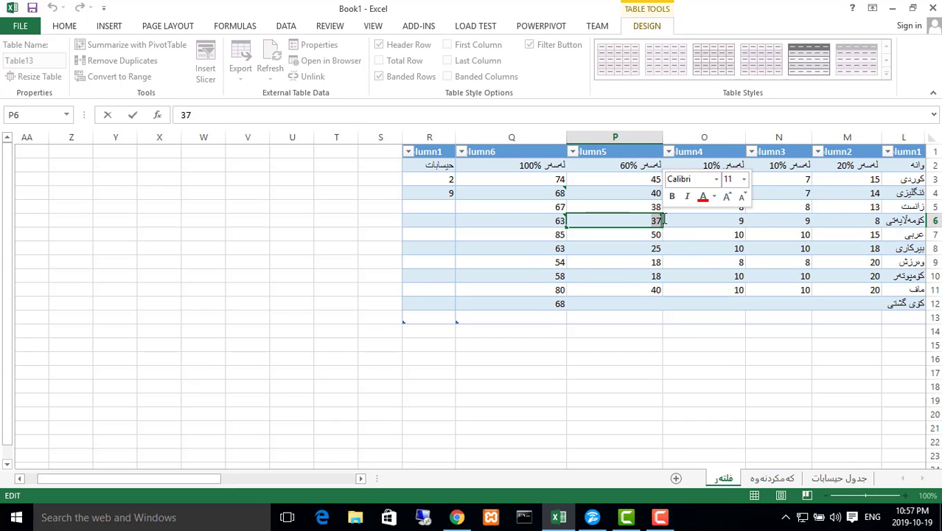
pyautogui.press('BackSpace')
pyautogui.press('BackSpace')
pyautogui.write('10')
pyautogui.click(686, 262)
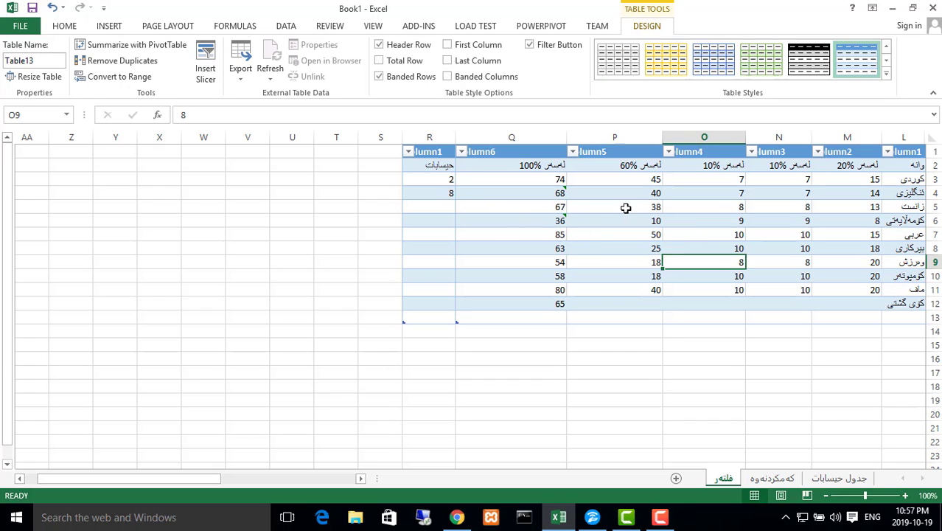
# Change the Column5 grade in cell P8 to 10.
pyautogui.doubleClick(653, 248)
pyautogui.write('10')
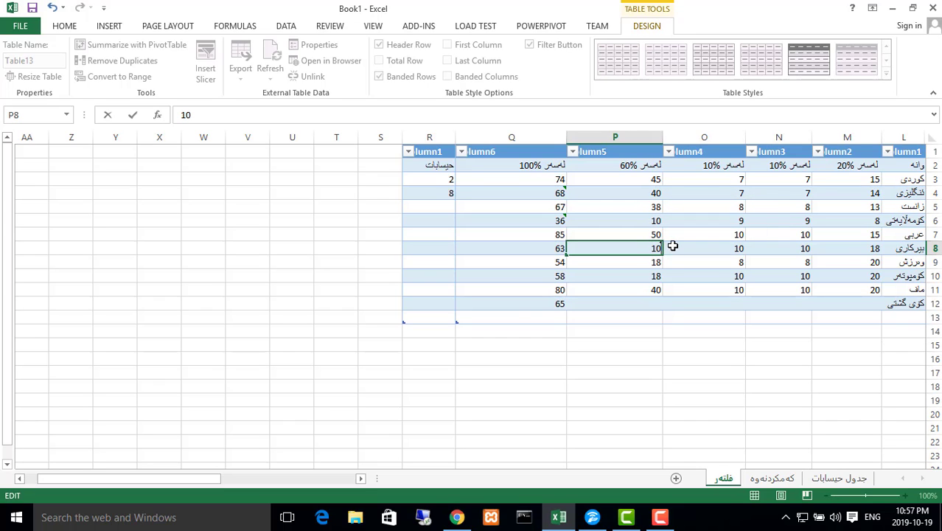
pyautogui.press('Return')
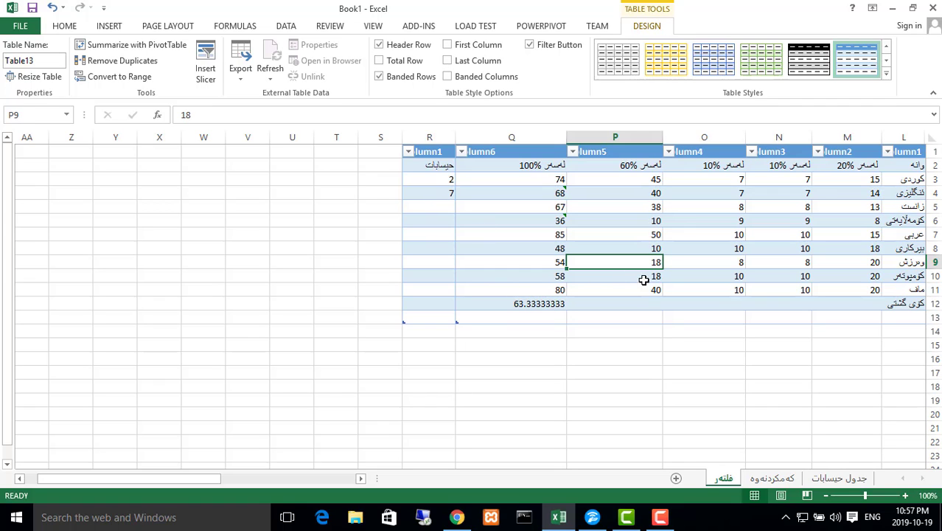
pyautogui.click(644, 279)
pyautogui.doubleClick(646, 278)
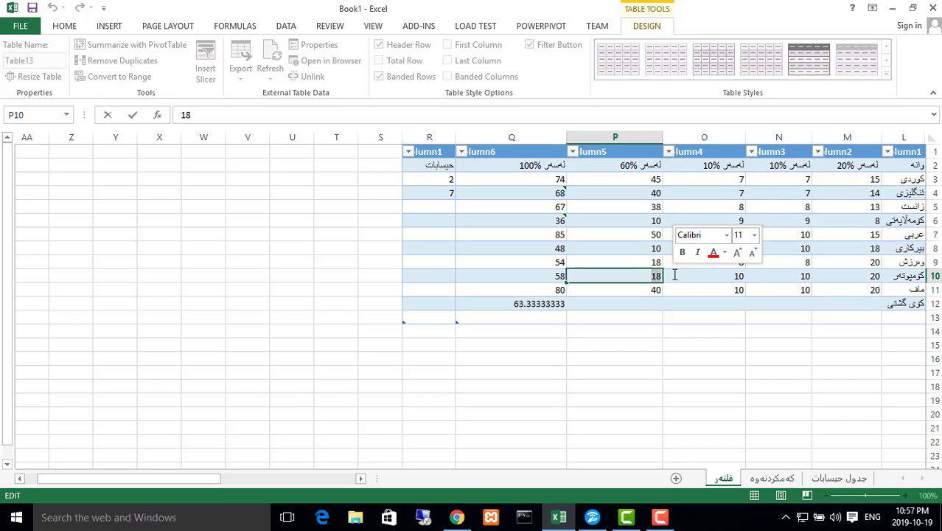
pyautogui.click(451, 292)
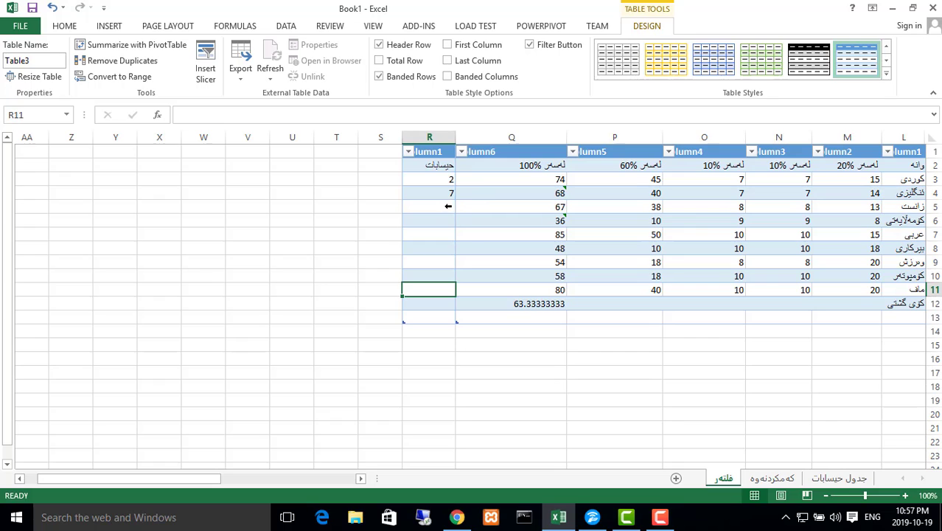
# Enter a COUNTIFS formula in R5 with Q3:Q11 as the criteria range and an empty pair of quotes as the criterion.
pyautogui.click(449, 207)
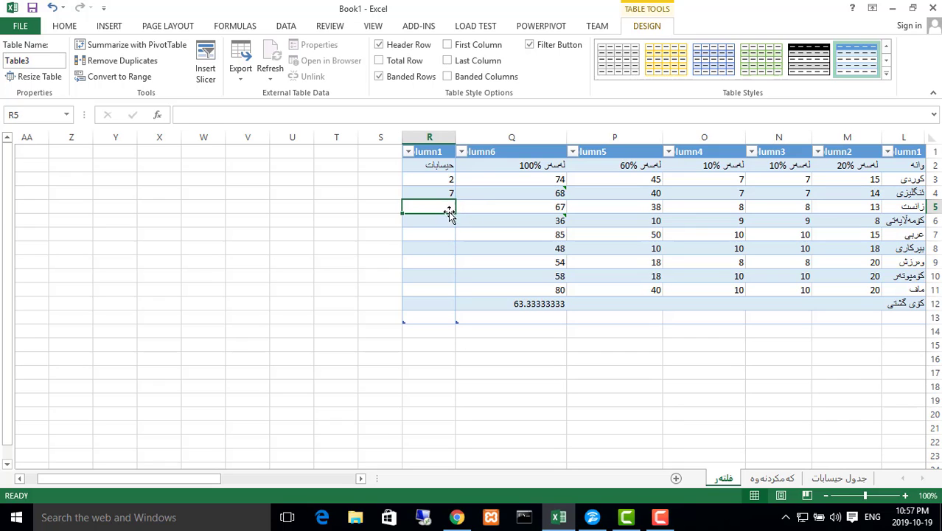
pyautogui.write('=')
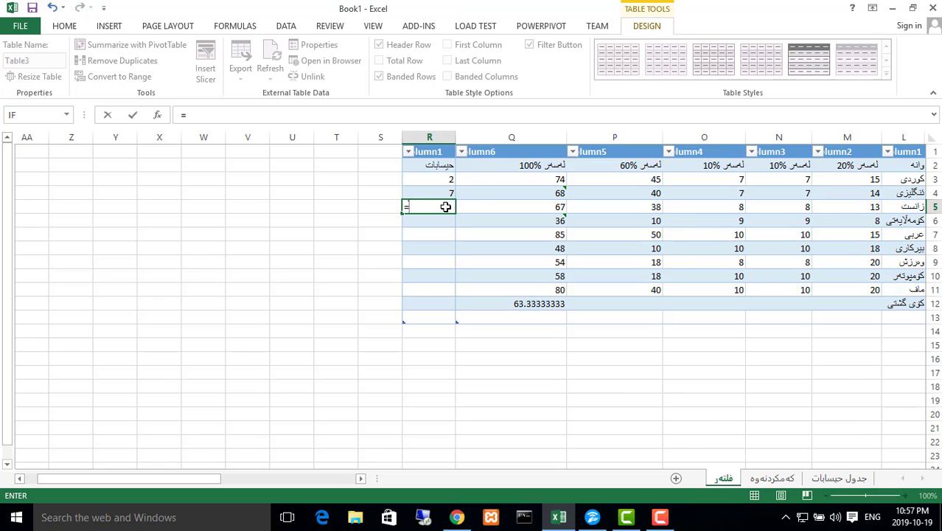
pyautogui.write('count')
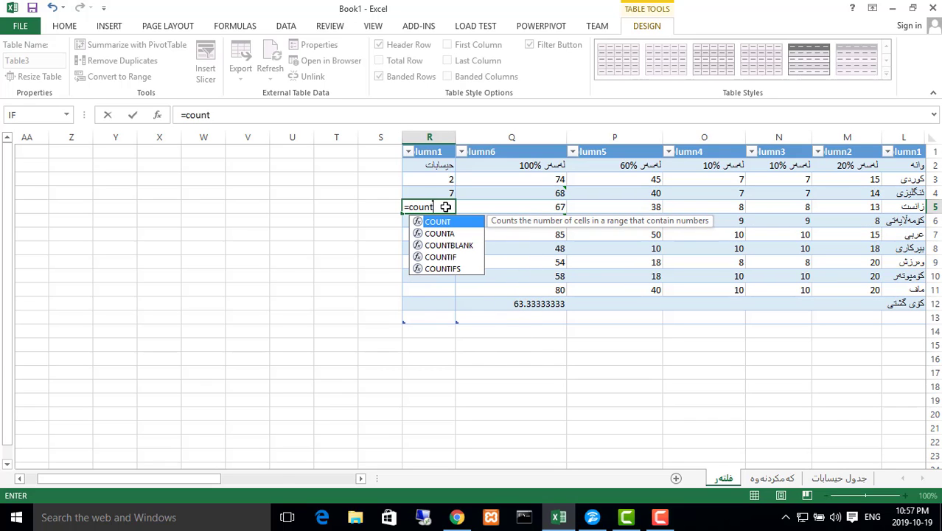
pyautogui.doubleClick(456, 268)
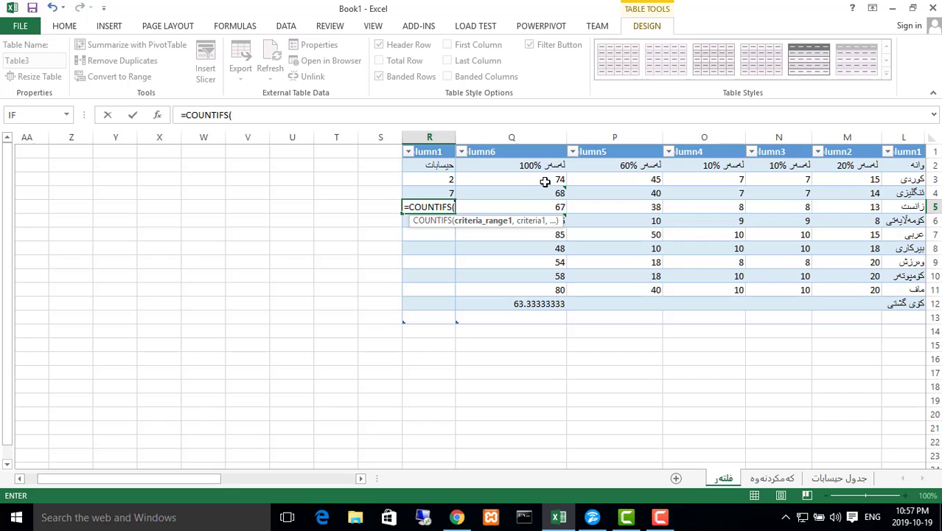
pyautogui.moveTo(545, 180); pyautogui.dragTo(553, 286)
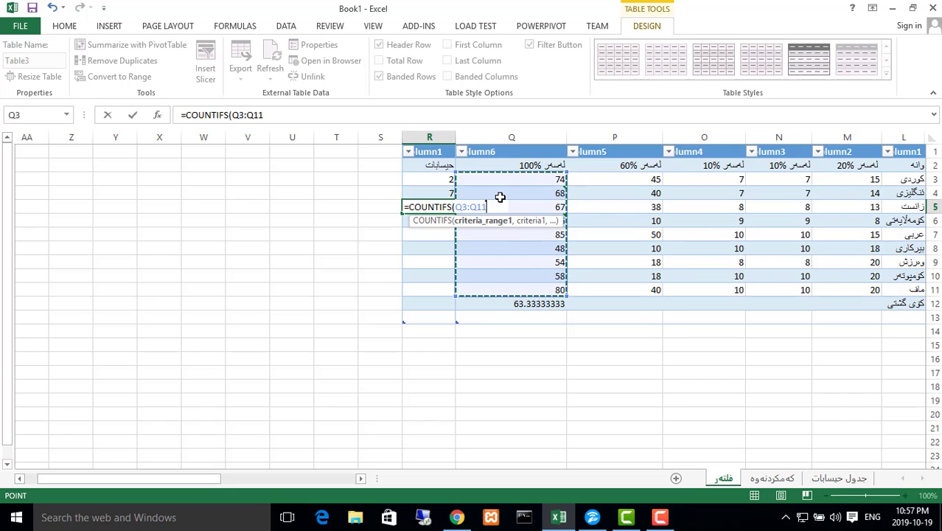
pyautogui.write(',')
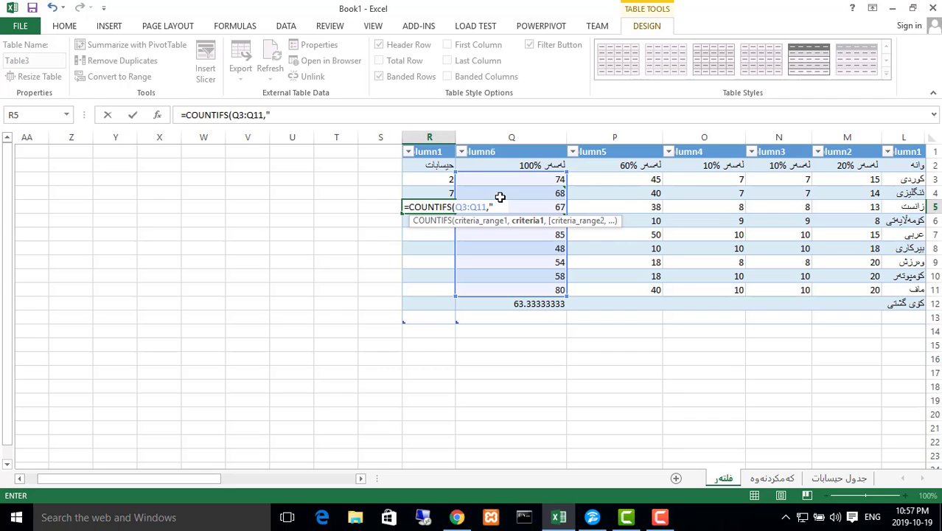
pyautogui.write('""')
pyautogui.press('Tab')
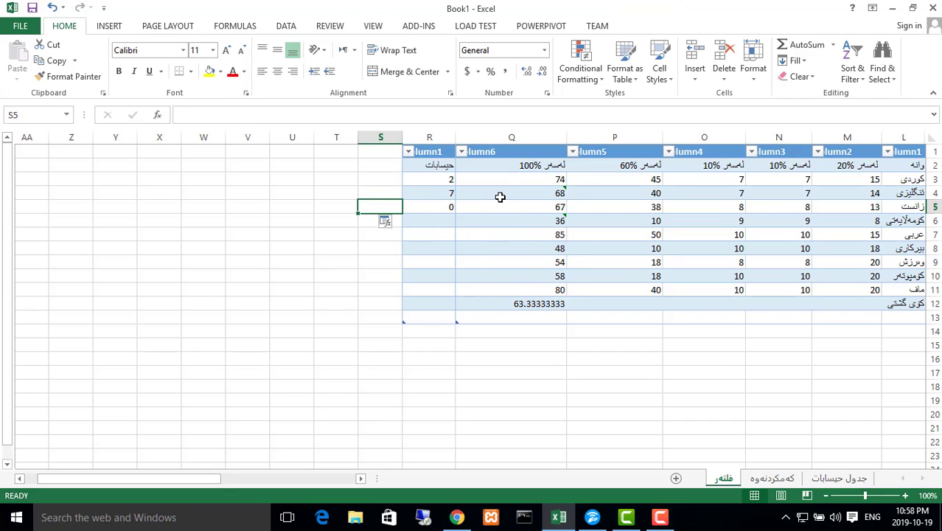
# Set the criterion in R5's COUNTIFS formula to "<50".
pyautogui.click(447, 207)
pyautogui.click(271, 116)
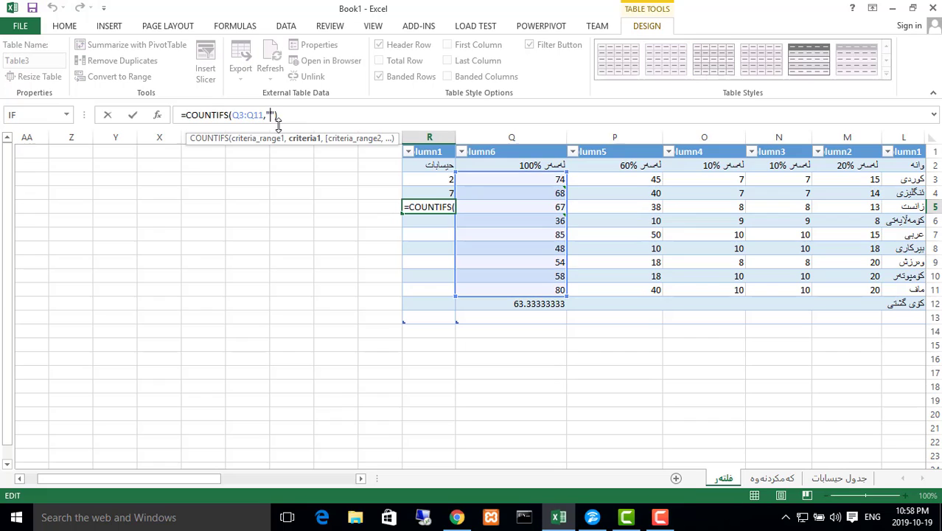
pyautogui.write('<')
pyautogui.press('BackSpace')
pyautogui.write('50')
pyautogui.press('Return')
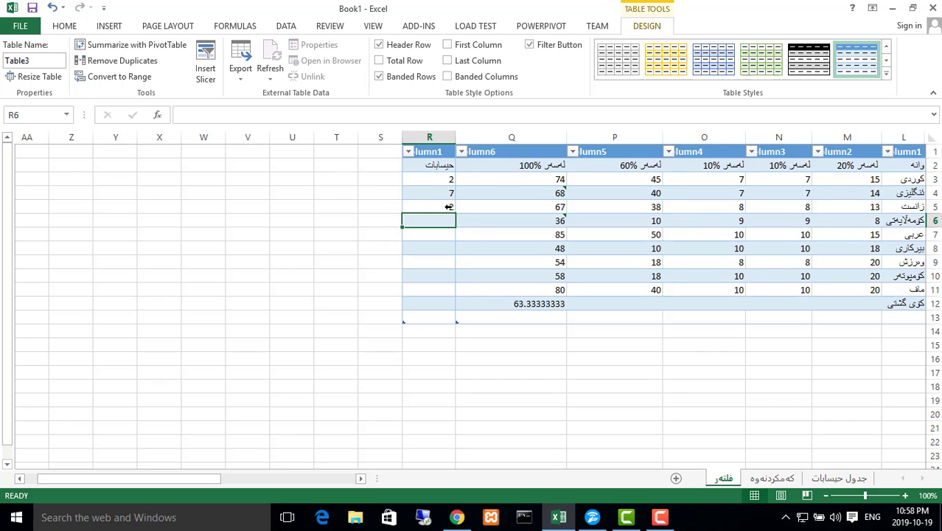
# Switch to Chrome and review the criteria syntax, notes and formula examples on Exceljet's COUNTIFS page, including its formula list.
pyautogui.click(466, 512)
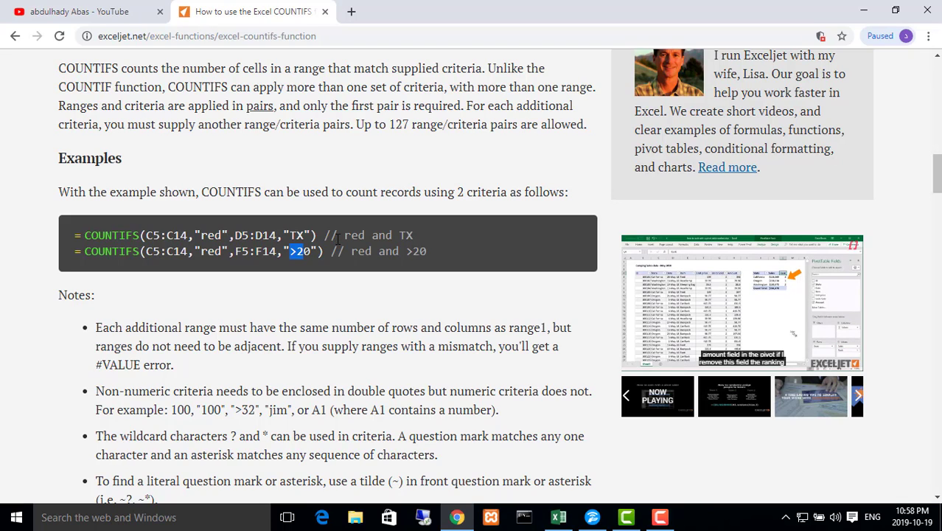
pyautogui.doubleClick(213, 252)
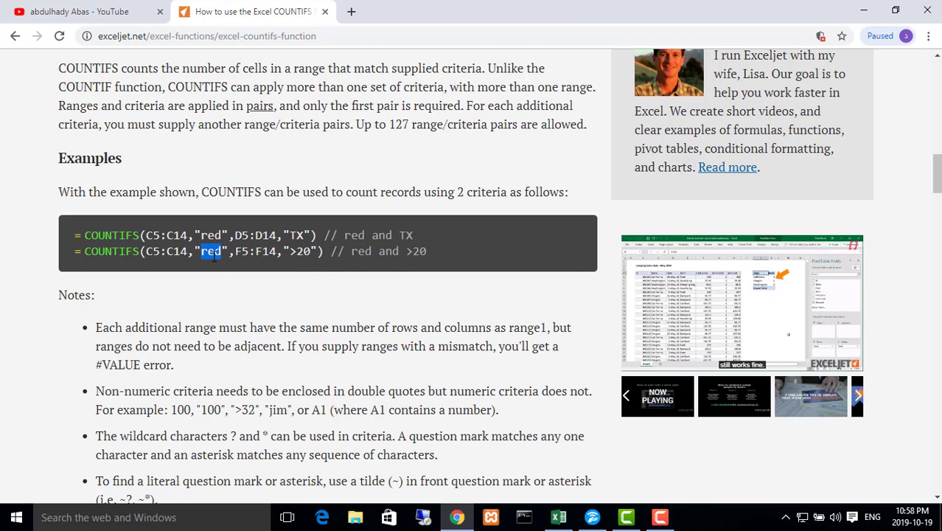
pyautogui.click(311, 253)
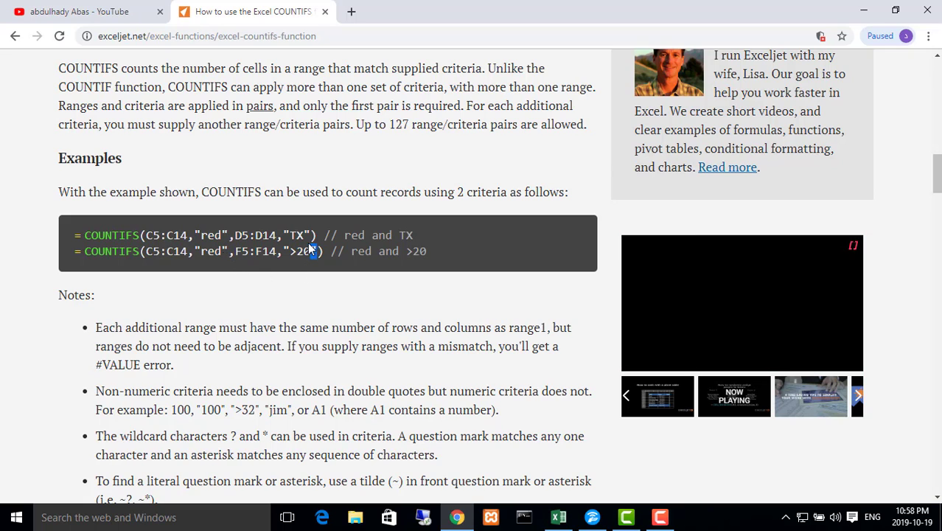
pyautogui.scroll(-1, 395, 254)
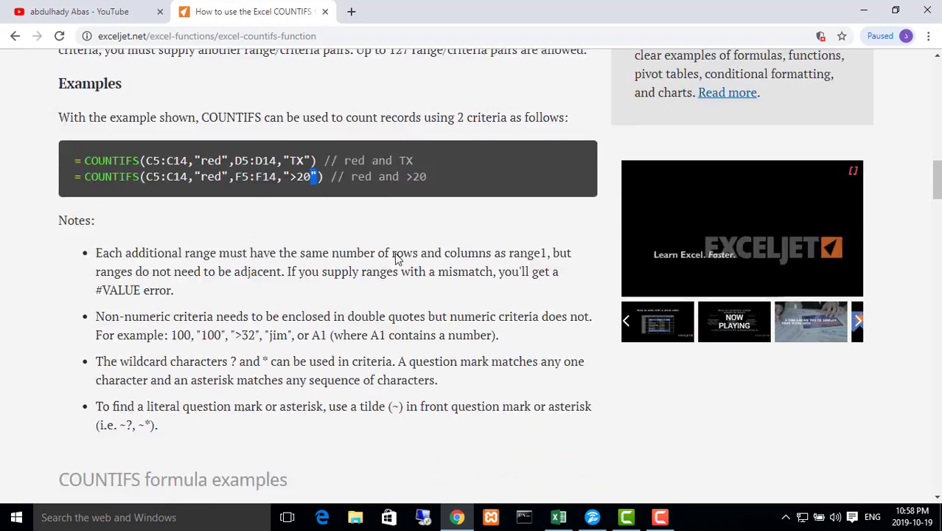
pyautogui.scroll(-9, 394, 258)
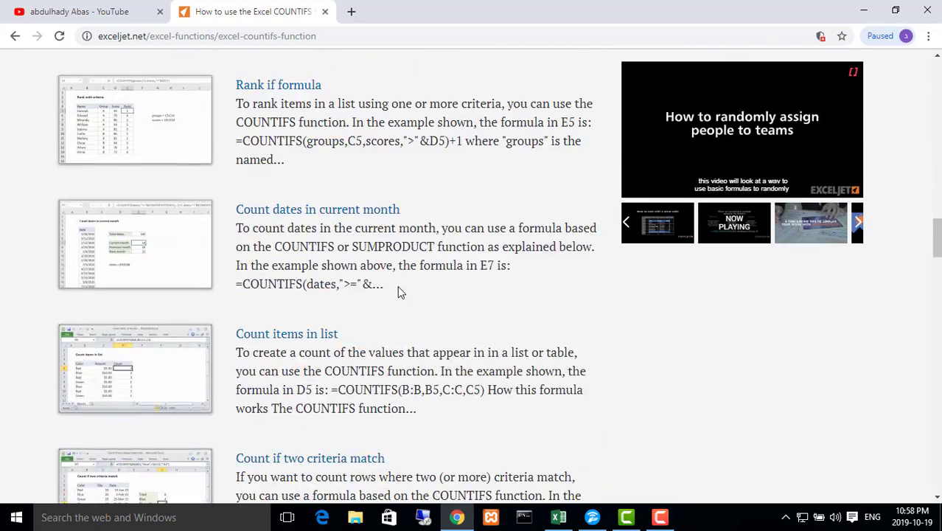
pyautogui.scroll(5, 398, 292)
pyautogui.click(14, 35)
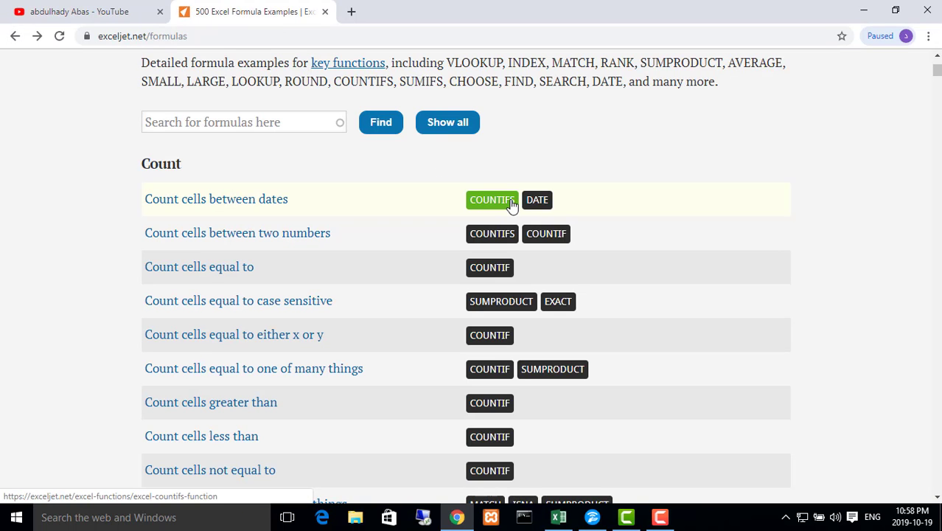
pyautogui.click(512, 205)
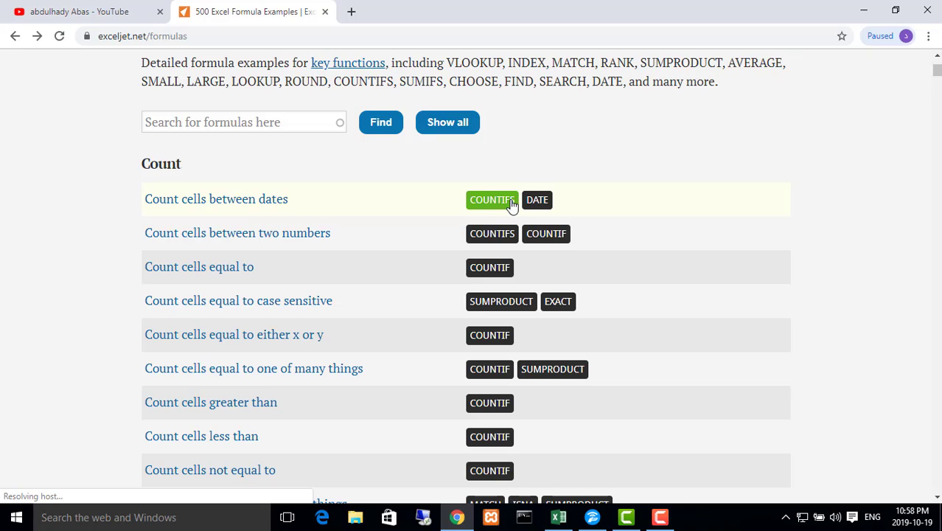
# Switch back to Excel and insert an automatic Count Numbers formula in cell R6.
pyautogui.click(558, 517)
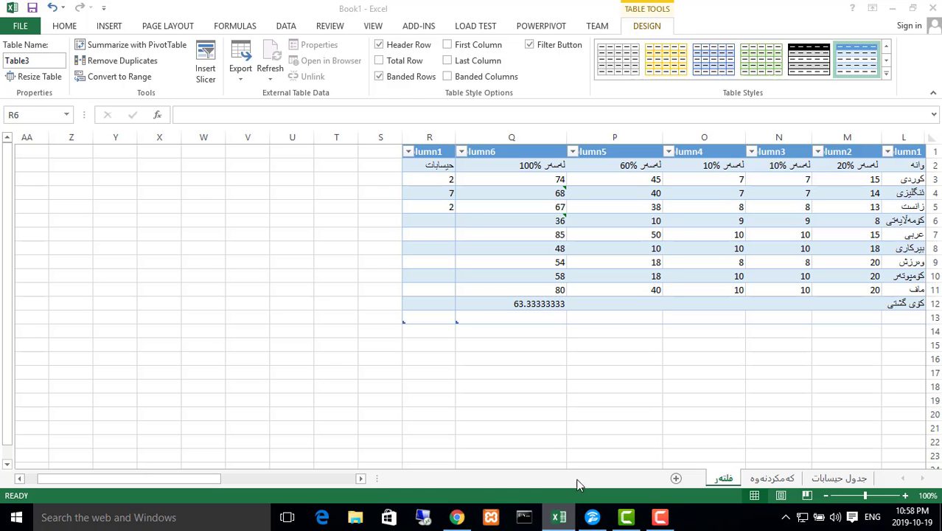
pyautogui.moveTo(553, 179); pyautogui.dragTo(561, 280)
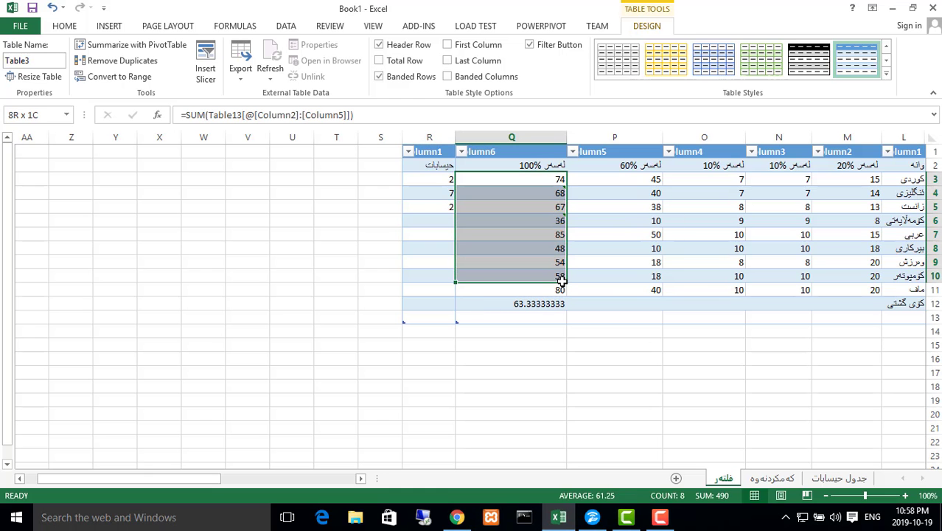
pyautogui.click(448, 221)
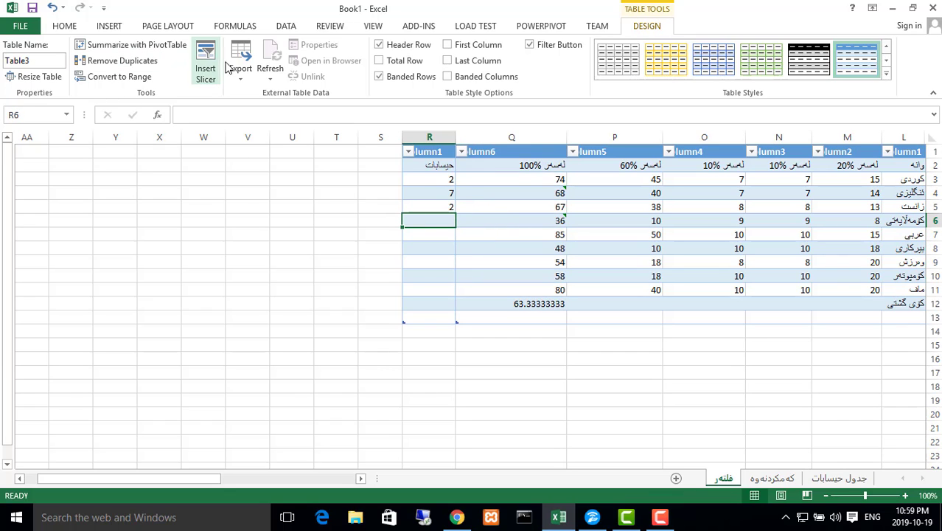
pyautogui.click(250, 27)
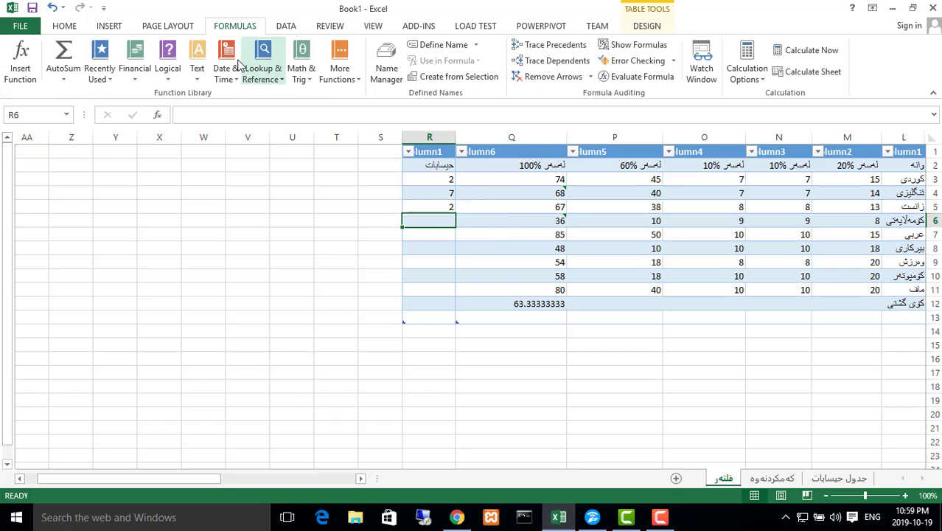
pyautogui.click(63, 79)
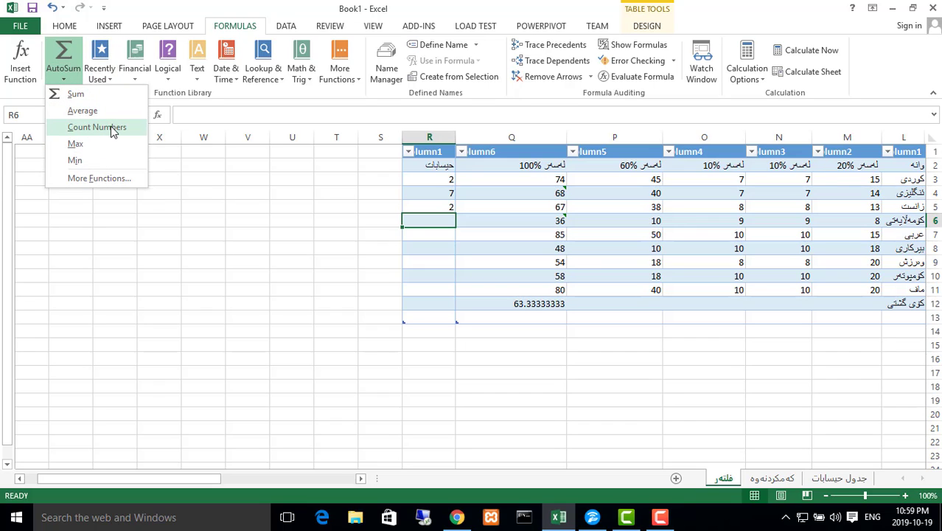
pyautogui.click(113, 128)
pyautogui.press('Return')
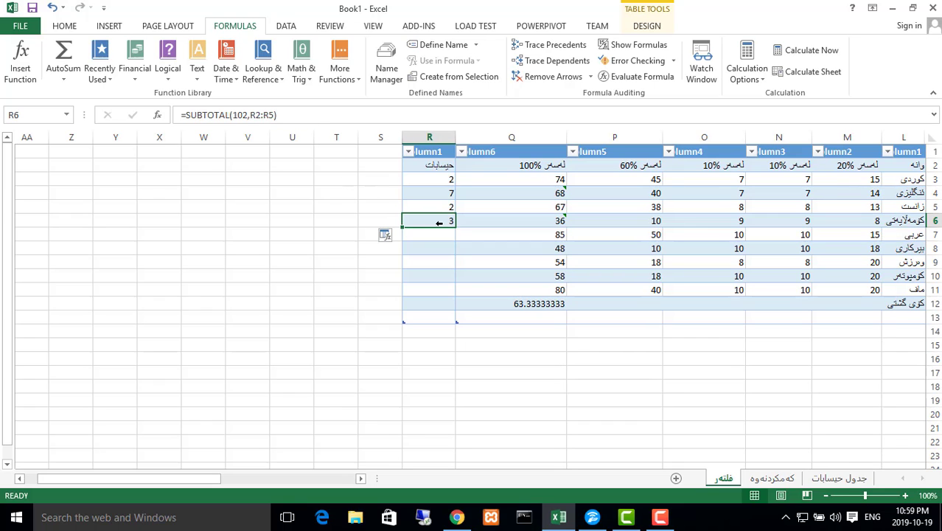
# Replace the R2:R5 range in R6's SUBTOTAL formula with the Column6 totals in Q3:Q11.
pyautogui.click(294, 112)
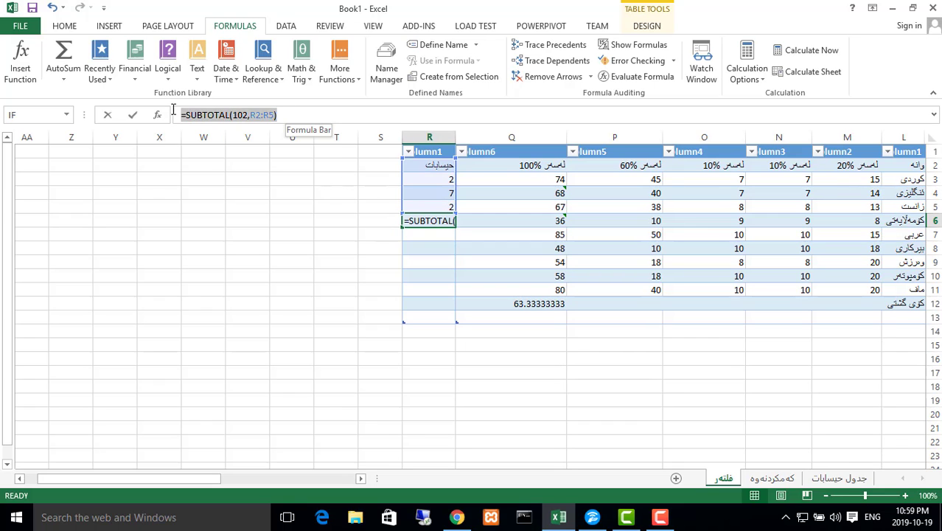
pyautogui.click(223, 115)
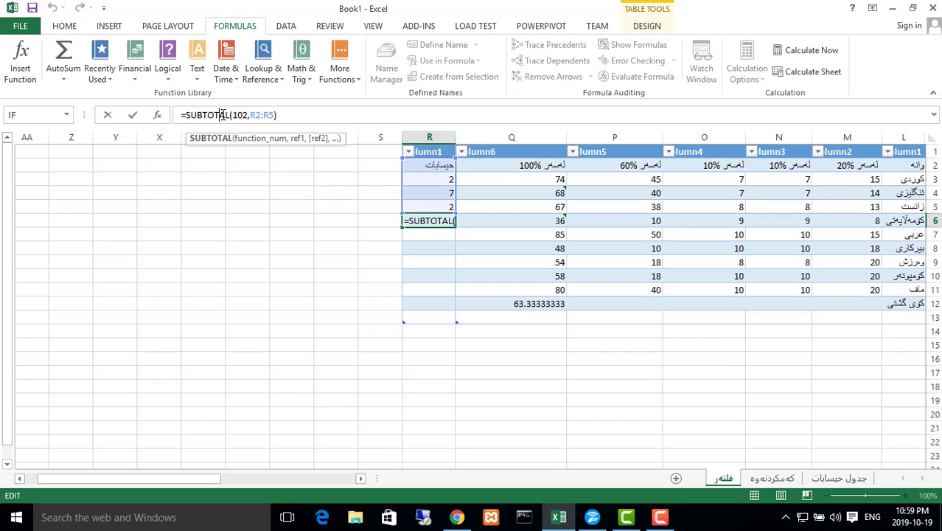
pyautogui.click(274, 115)
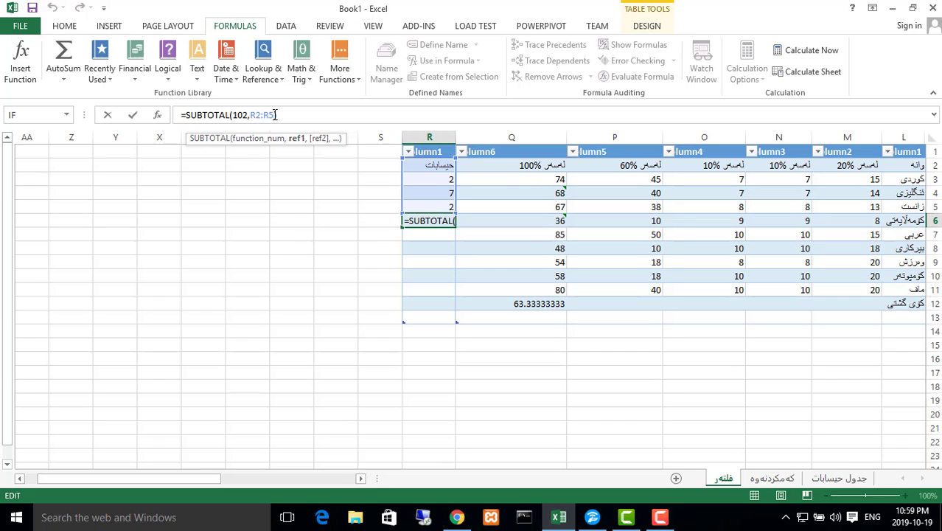
pyautogui.press('BackSpace')
pyautogui.press('BackSpace')
pyautogui.press('BackSpace')
pyautogui.press('BackSpace')
pyautogui.press('BackSpace')
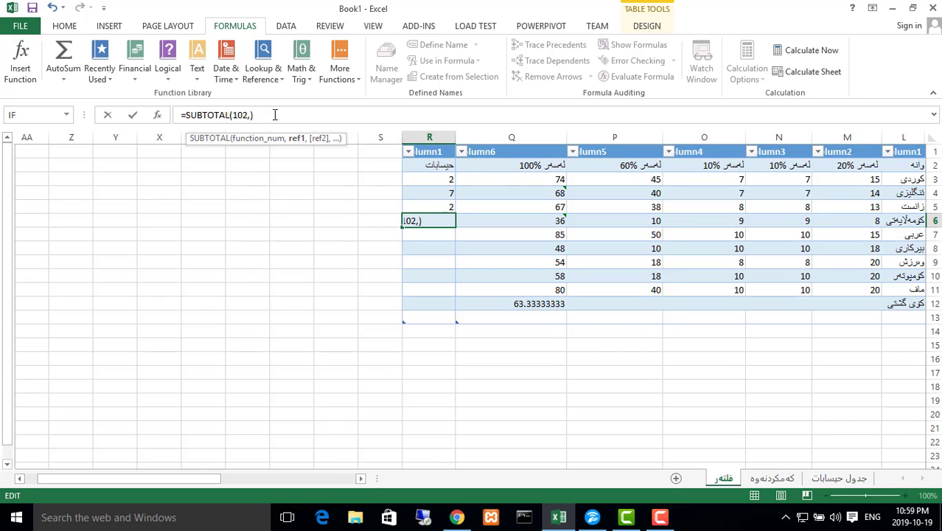
pyautogui.moveTo(526, 179); pyautogui.dragTo(543, 295)
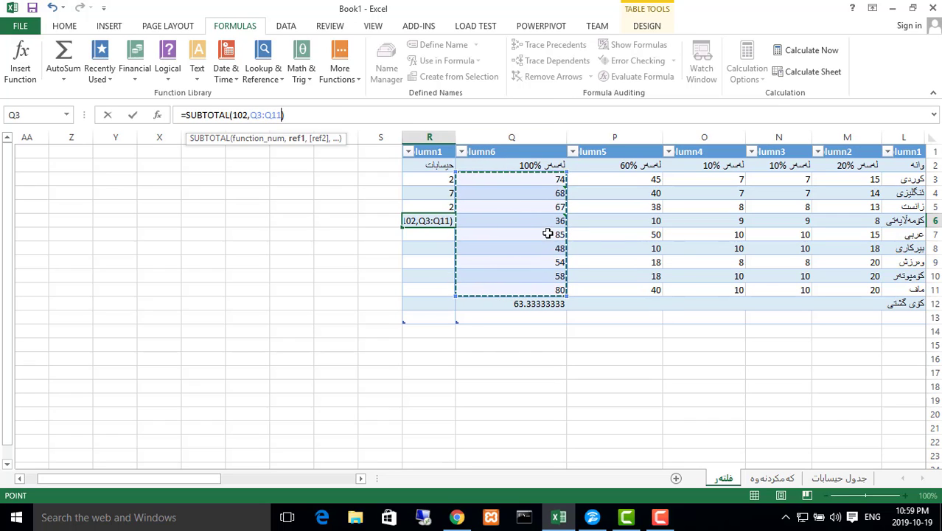
pyautogui.press('Return')
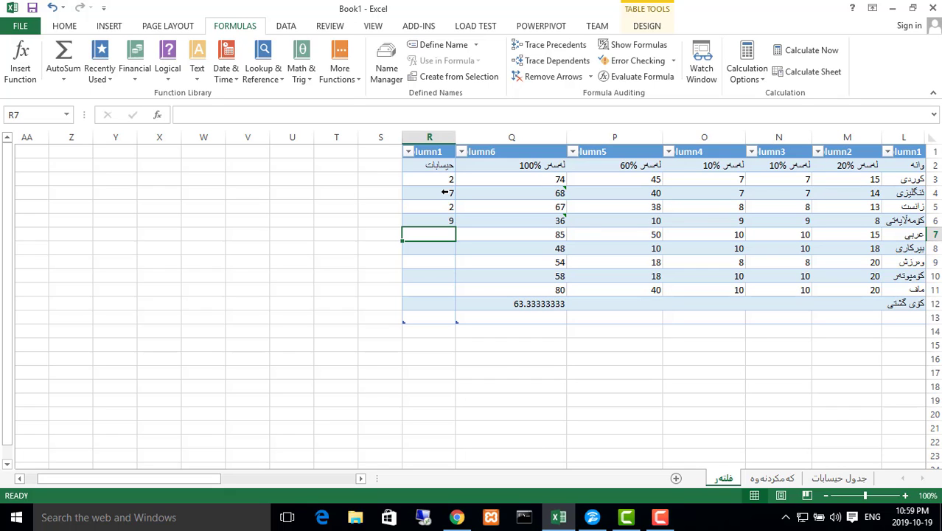
# Switch to Chrome and open Exceljet's DATE function page from the formula list to view its worksheet example.
pyautogui.click(457, 517)
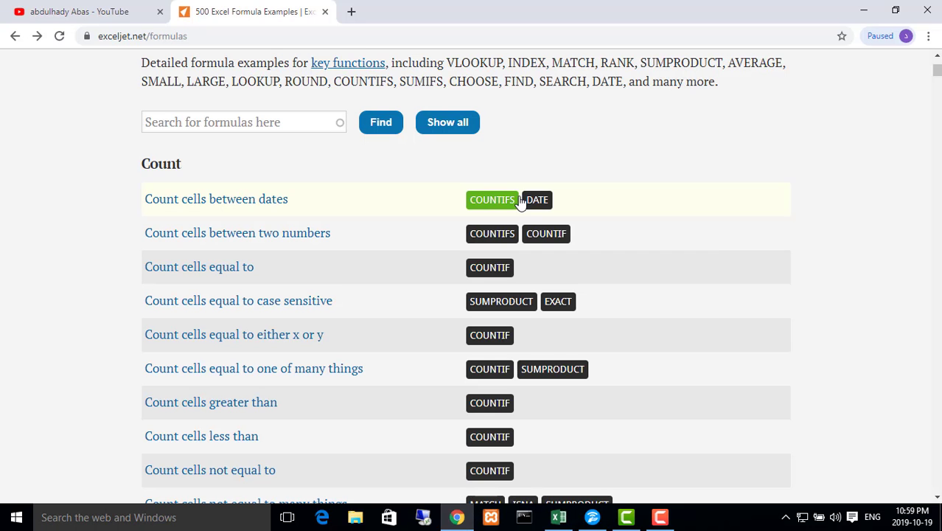
pyautogui.click(536, 200)
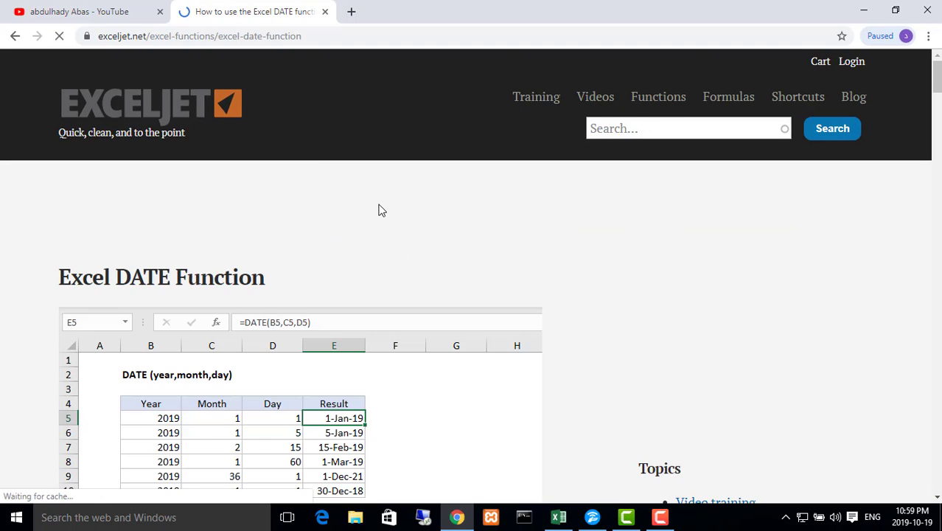
pyautogui.scroll(-3, 383, 264)
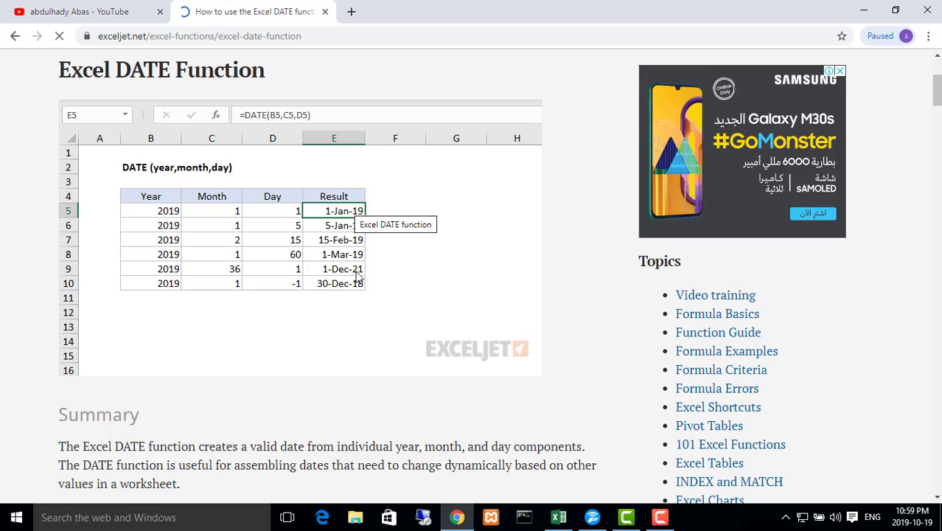
# Read the DATE function's syntax, arguments and usage notes, highlighting the range argument in the COUNTIF example that uses DATE.
pyautogui.scroll(-3, 355, 222)
pyautogui.scroll(-6, 339, 251)
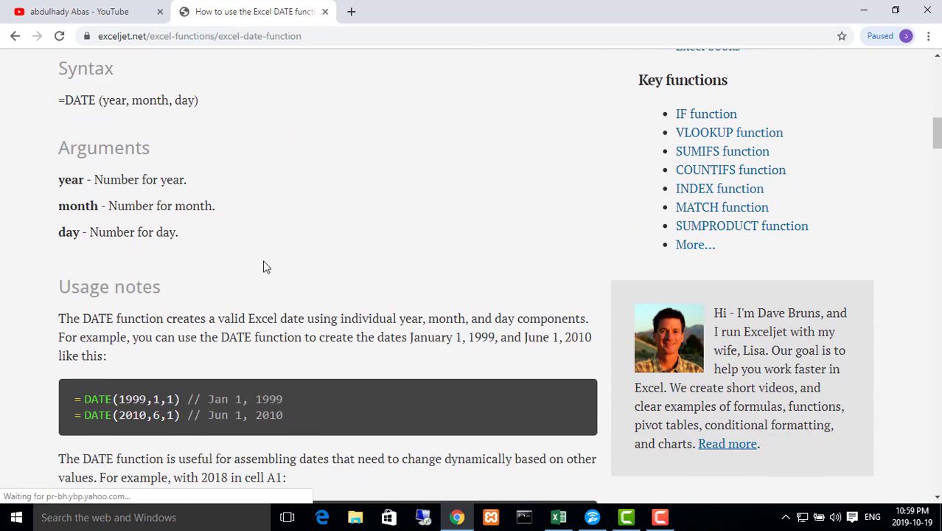
pyautogui.scroll(-1, 269, 273)
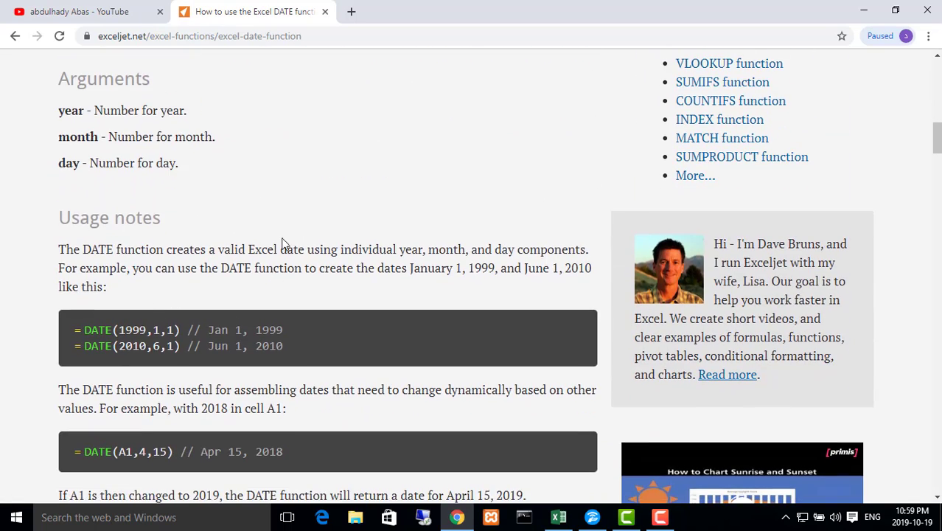
pyautogui.scroll(-1, 286, 245)
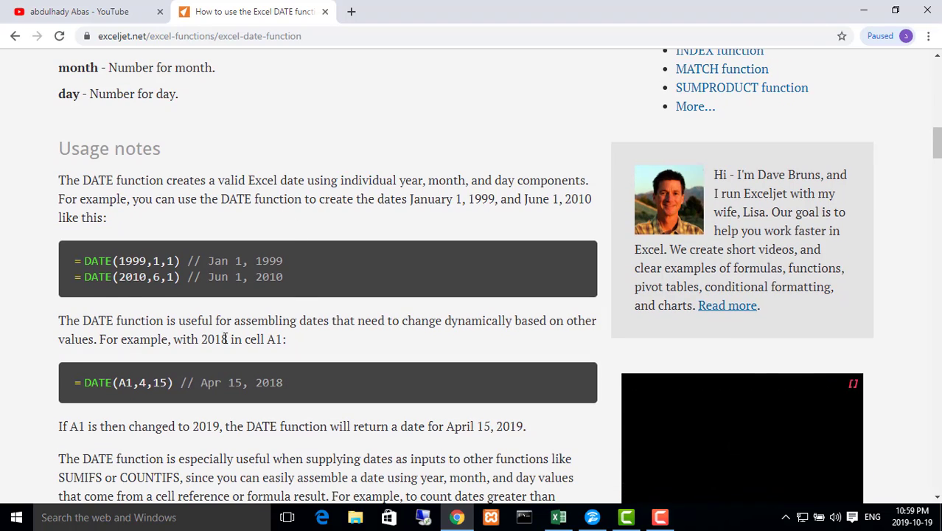
pyautogui.scroll(-5, 250, 221)
pyautogui.scroll(-1, 252, 233)
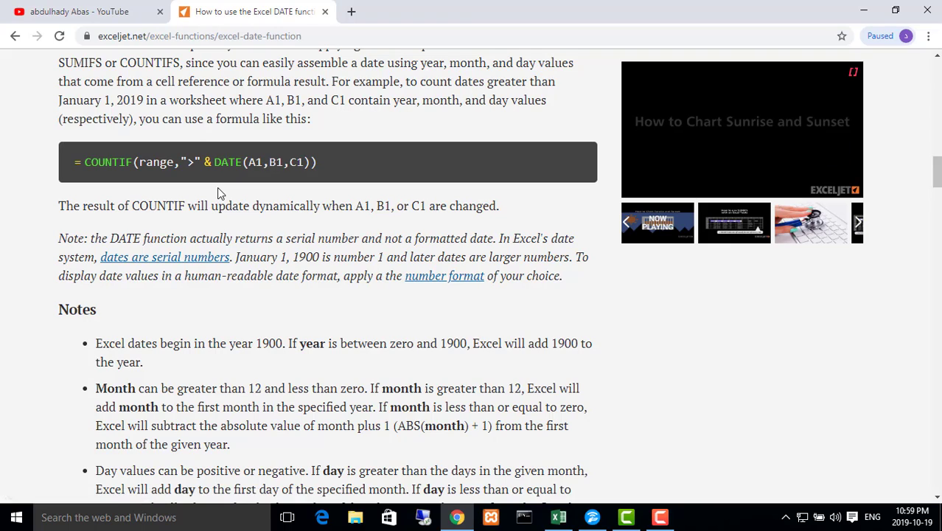
pyautogui.scroll(-4, 218, 193)
pyautogui.scroll(5, 183, 234)
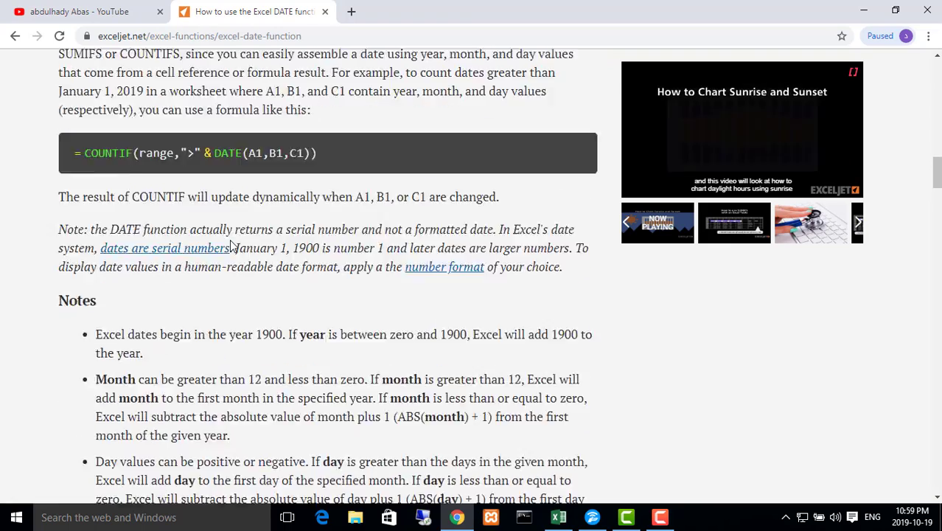
pyautogui.doubleClick(164, 231)
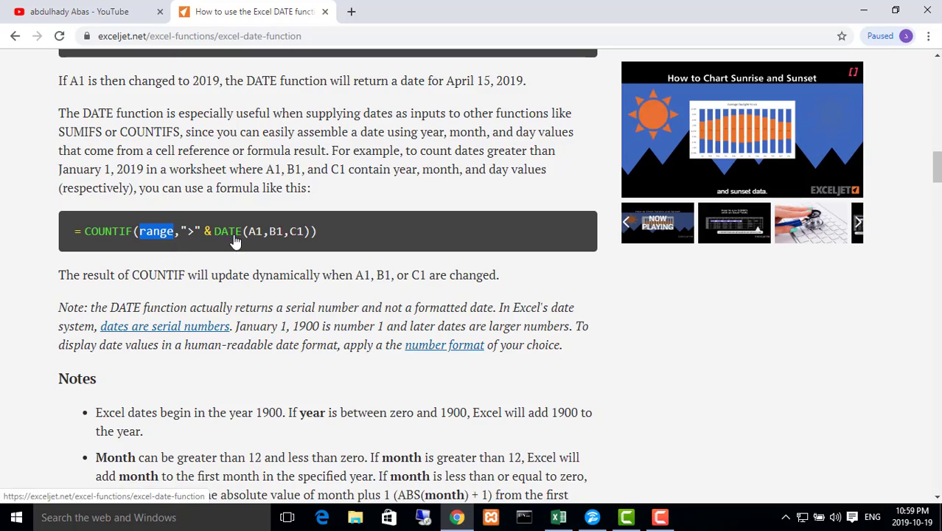
# Compare the DATE syntax and usage examples with the COUNTIF formula, highlighting its A1 and B1 date arguments.
pyautogui.scroll(-8, 290, 248)
pyautogui.scroll(5, 291, 254)
pyautogui.scroll(9, 291, 257)
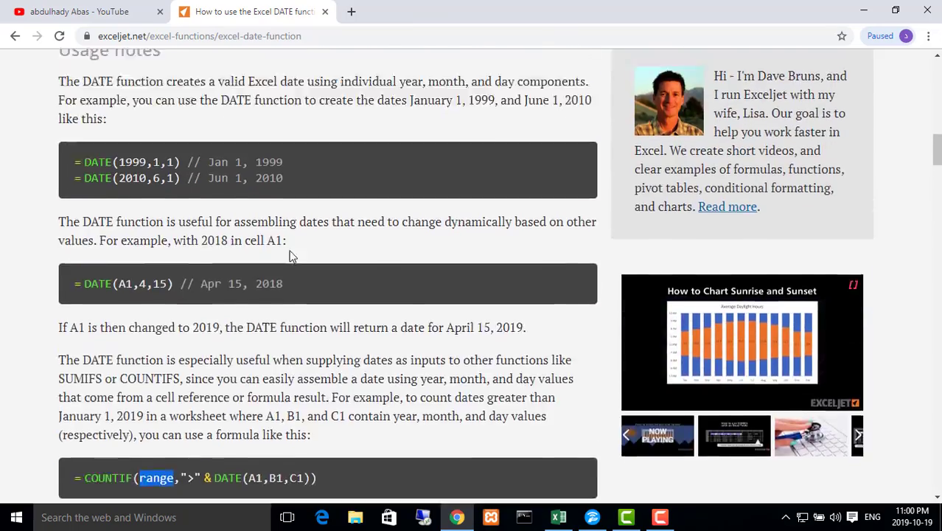
pyautogui.scroll(-3, 164, 286)
pyautogui.scroll(4, 238, 234)
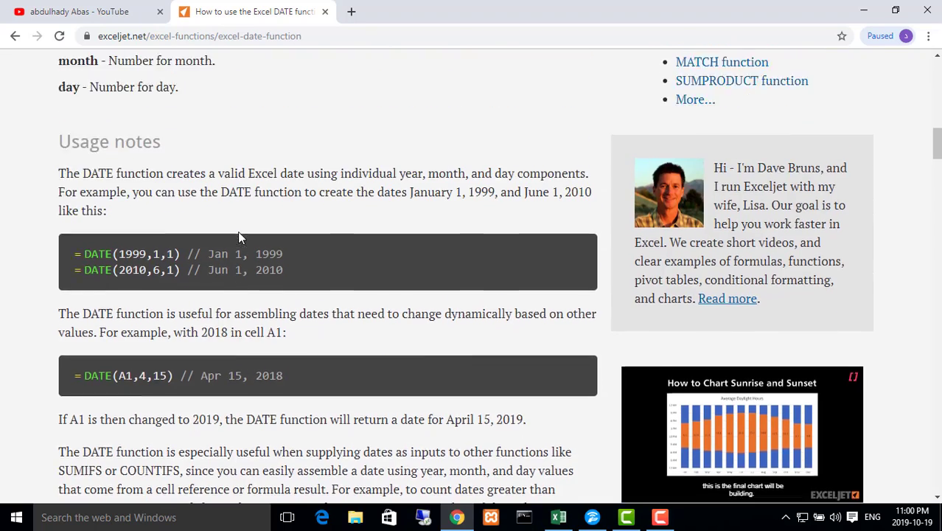
pyautogui.scroll(2, 201, 189)
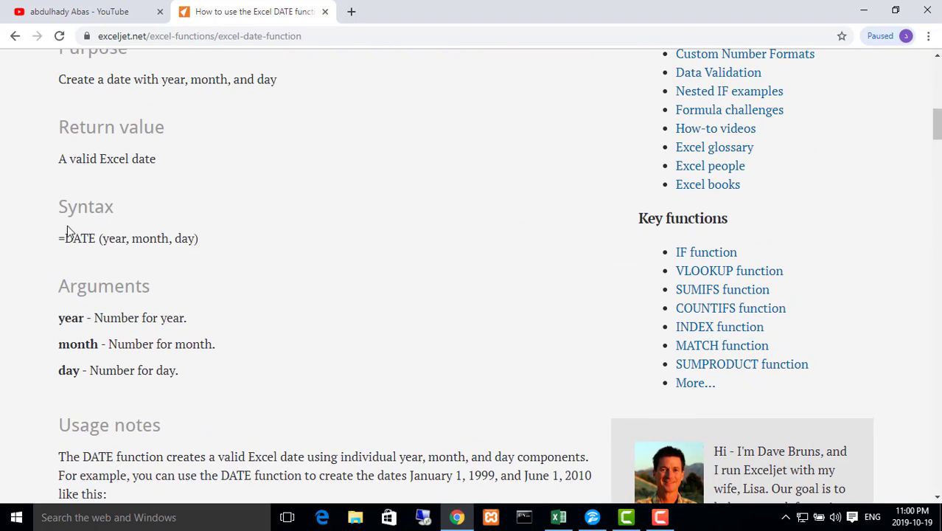
pyautogui.scroll(-5, 153, 237)
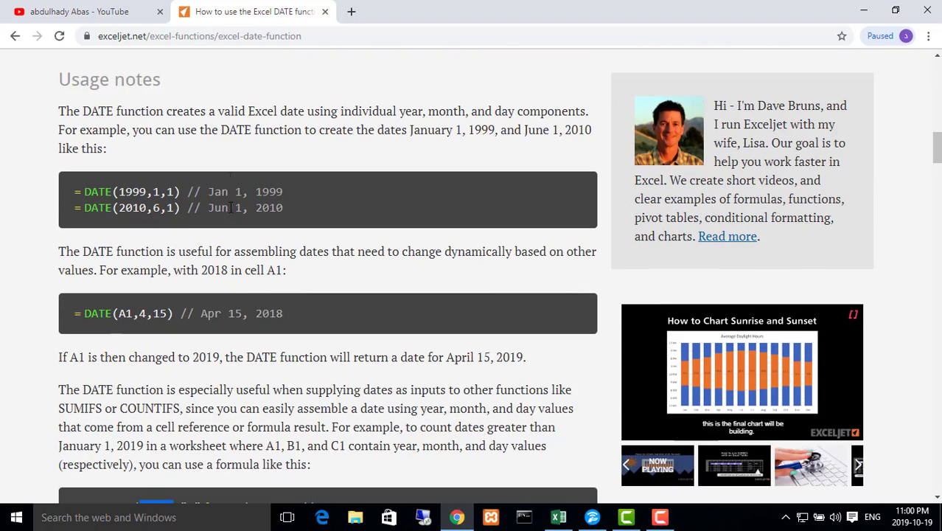
pyautogui.scroll(-3, 231, 236)
pyautogui.scroll(-1, 248, 256)
pyautogui.doubleClick(255, 231)
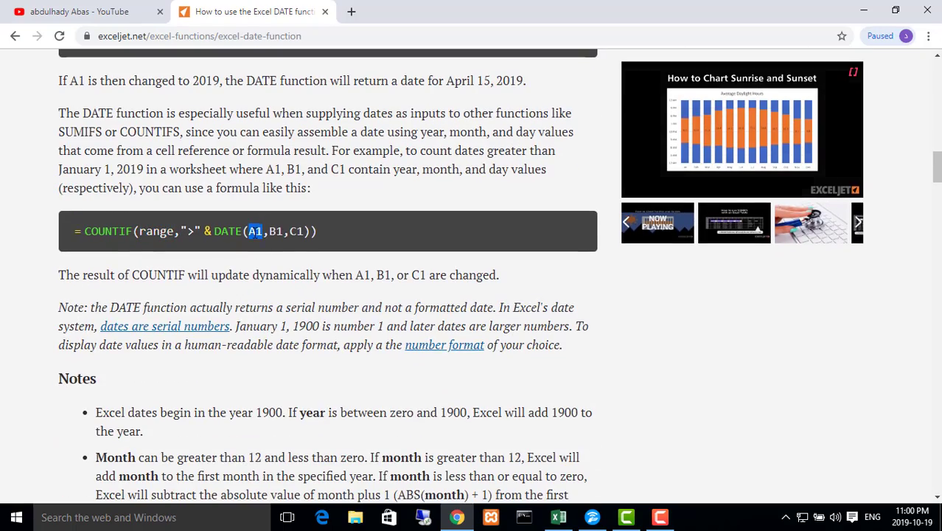
pyautogui.doubleClick(275, 231)
pyautogui.click(276, 230)
# Review the DATE page's worksheet example again, followed by its year, month and day notes and the formula examples.
pyautogui.scroll(15, 242, 236)
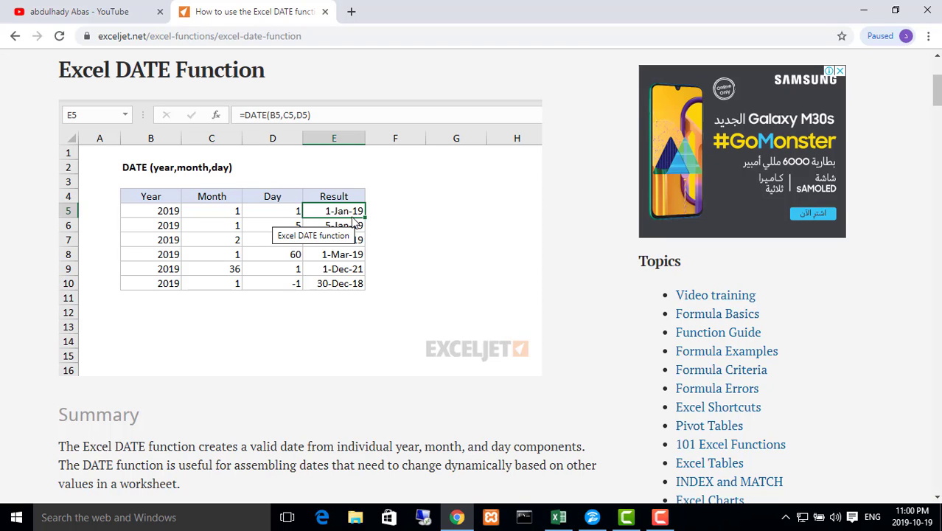
pyautogui.scroll(-9, 351, 251)
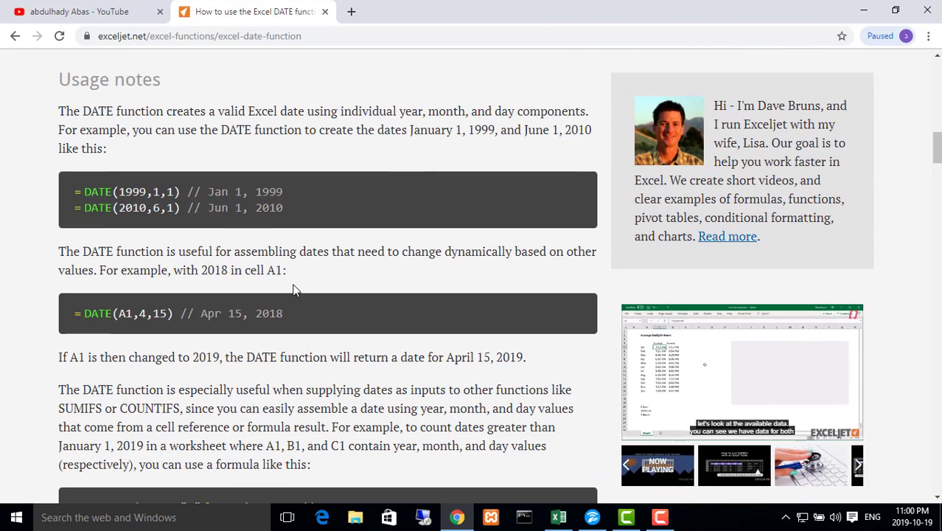
pyautogui.scroll(-4, 242, 279)
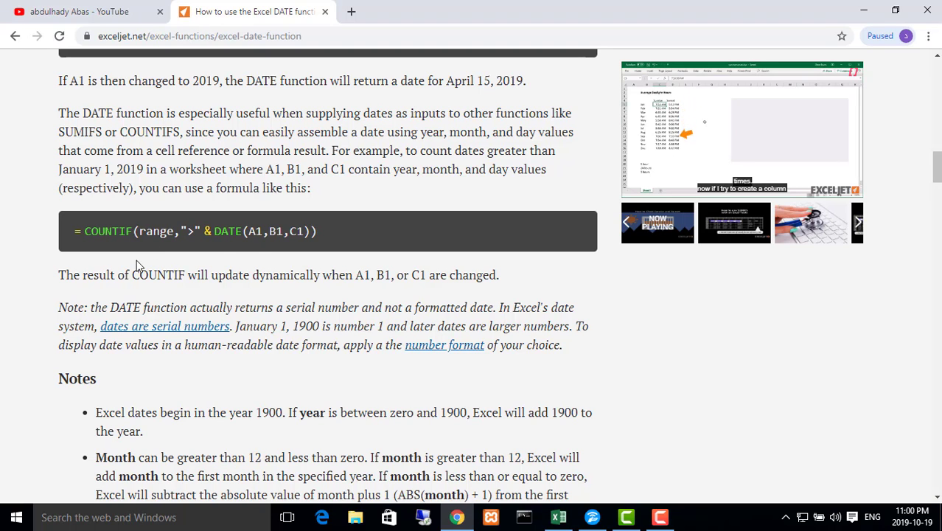
pyautogui.scroll(-3, 140, 266)
pyautogui.scroll(-2, 195, 304)
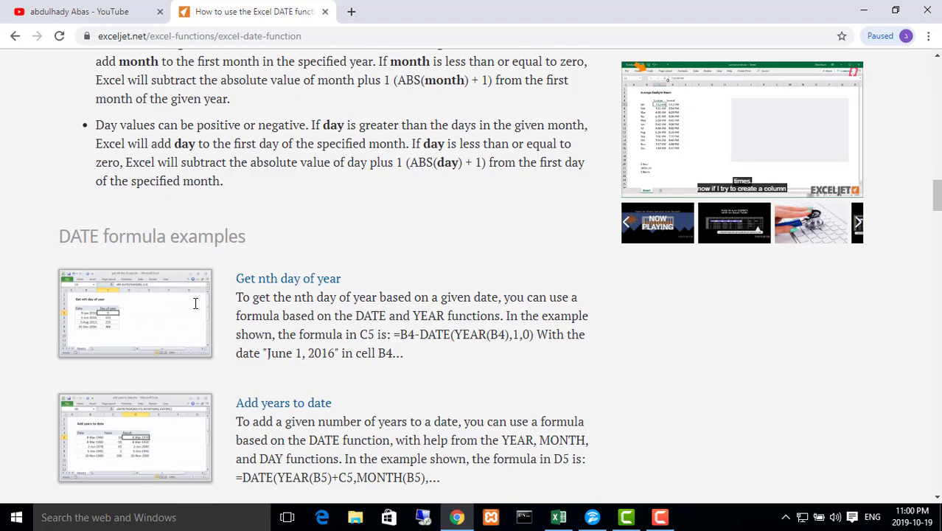
pyautogui.scroll(2, 413, 280)
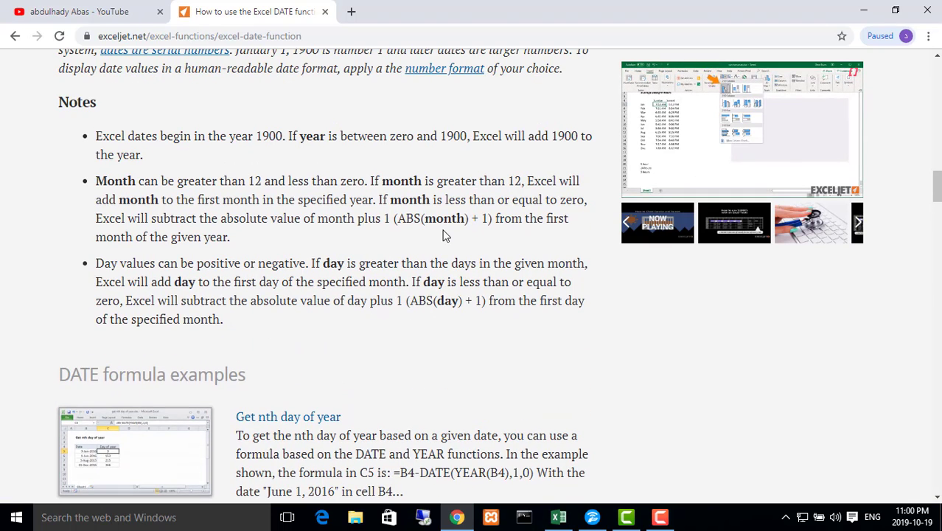
pyautogui.scroll(1, 442, 234)
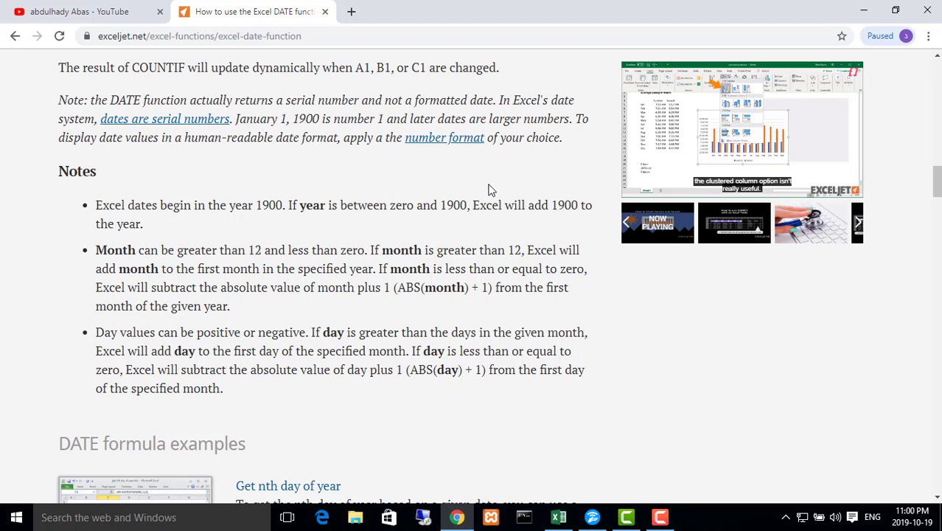
pyautogui.scroll(1, 443, 238)
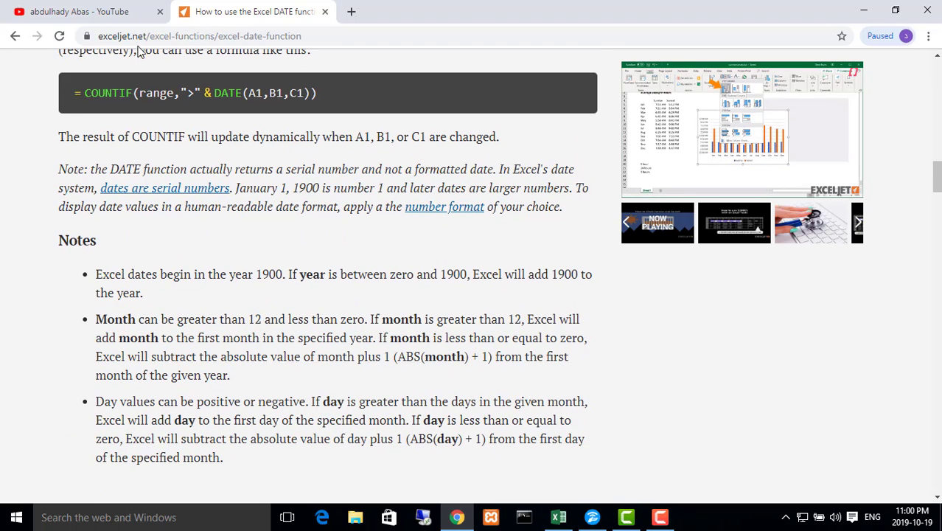
# Return to the formula list, open the COUNTIF page listed for counting between two numbers, and examine its examples and double-quote criteria rules.
pyautogui.click(16, 36)
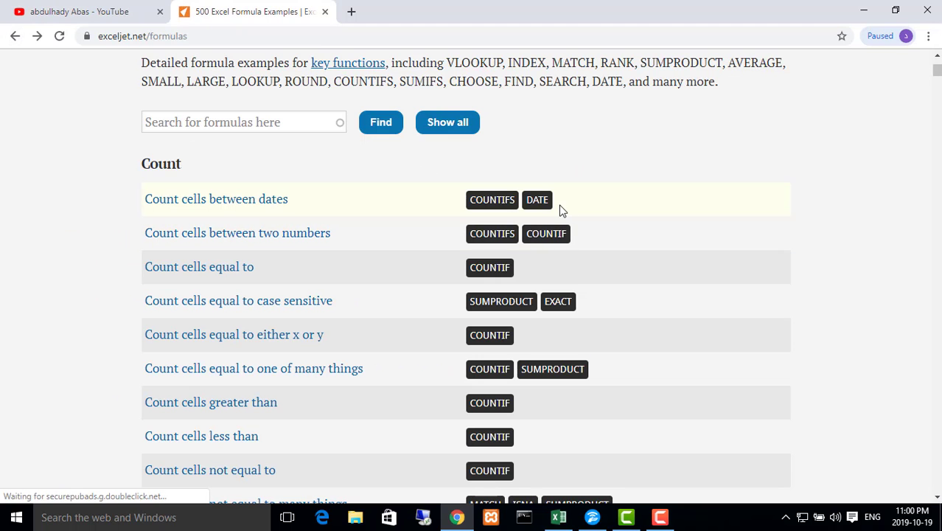
pyautogui.click(552, 243)
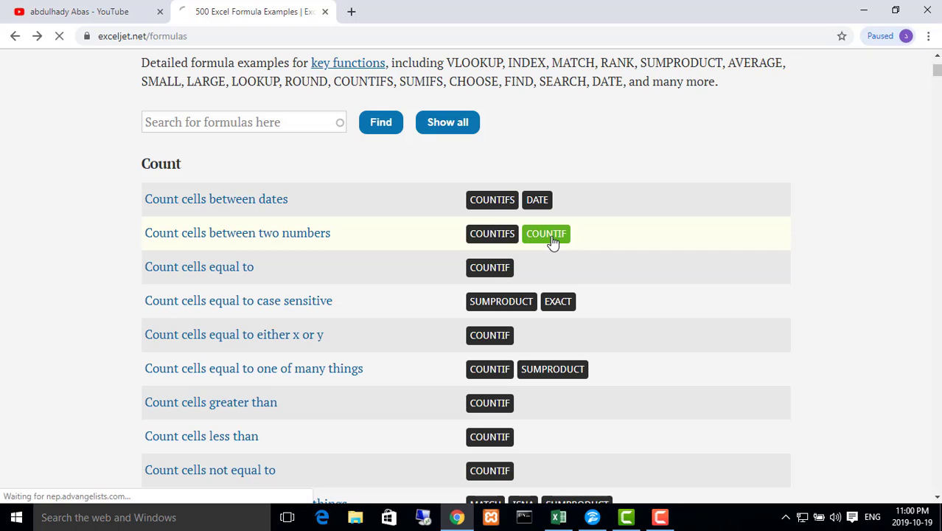
pyautogui.scroll(-2, 476, 286)
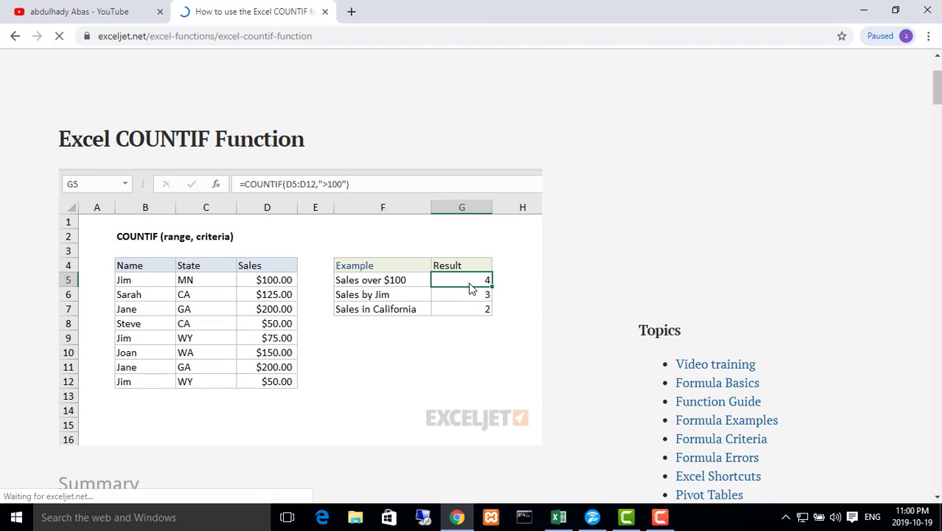
pyautogui.scroll(-9, 410, 289)
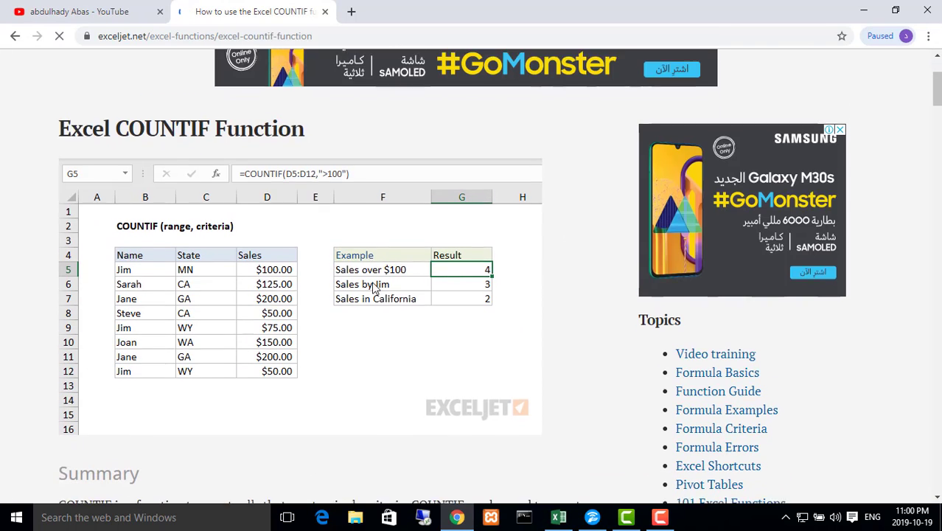
pyautogui.scroll(-2, 173, 351)
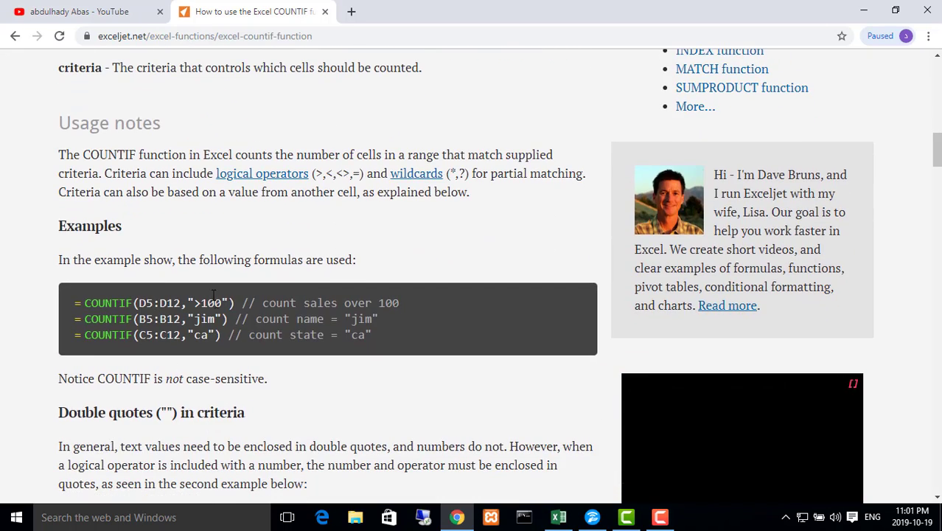
pyautogui.moveTo(139, 303); pyautogui.dragTo(269, 303)
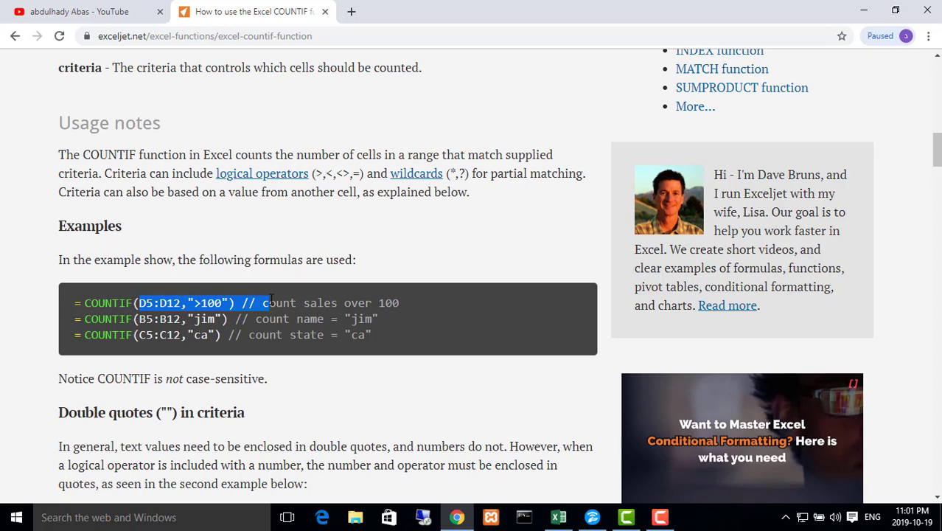
pyautogui.click(184, 321)
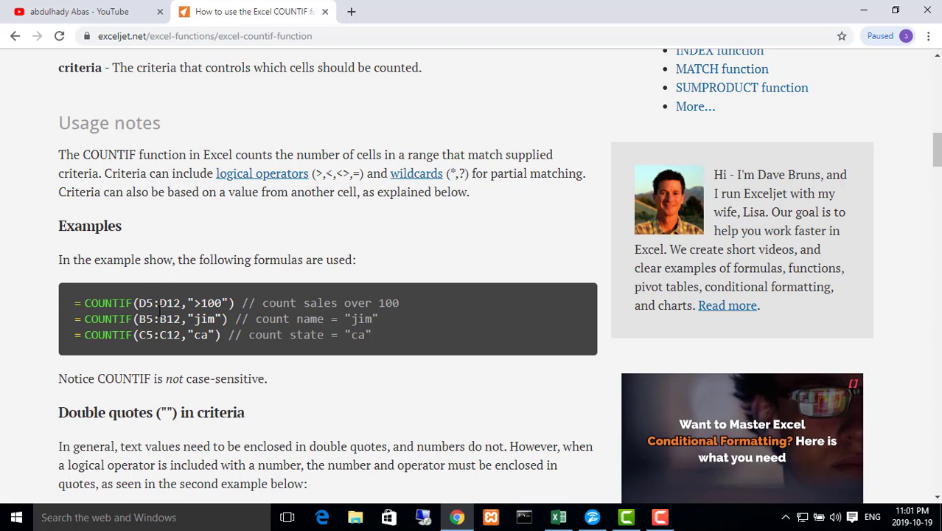
pyautogui.scroll(-2, 221, 332)
pyautogui.scroll(-2, 265, 310)
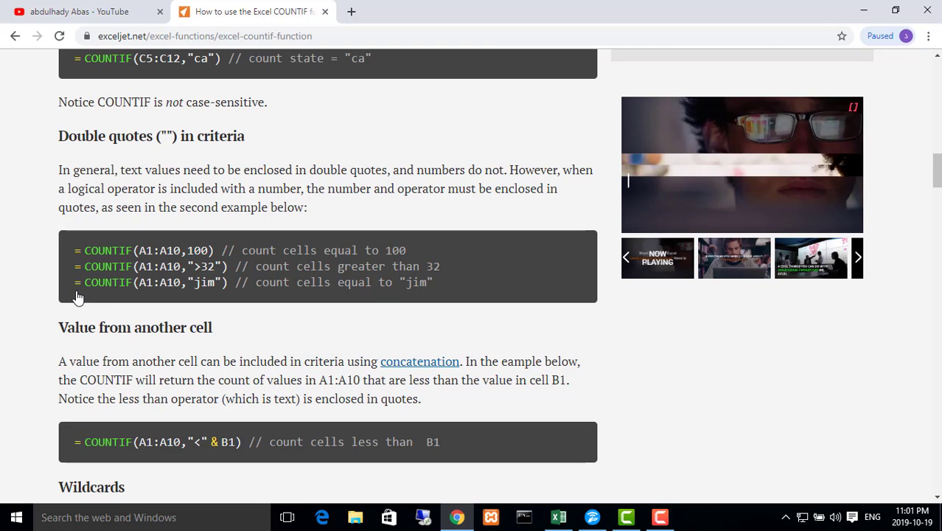
# Open the COUNTIF page from the "Count cells equal to" entry, review its usage notes, and return to the formula list.
pyautogui.click(15, 36)
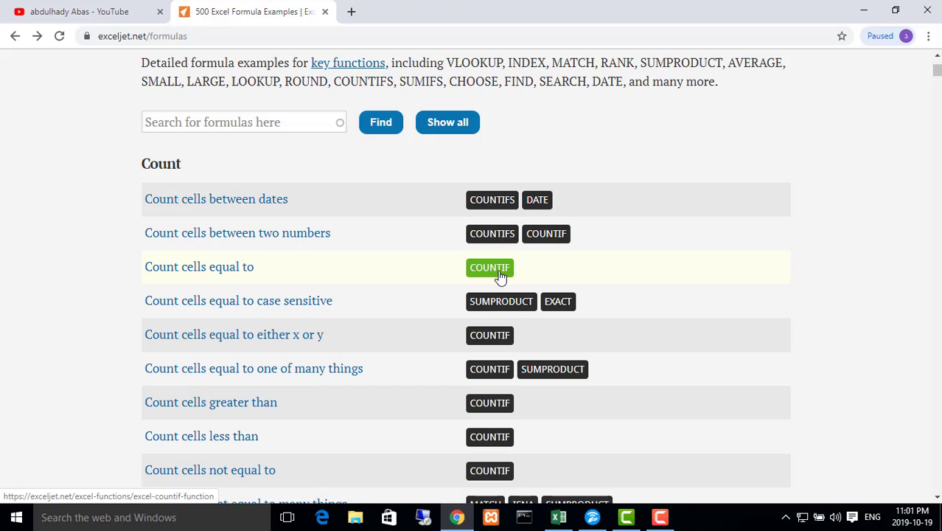
pyautogui.click(499, 274)
pyautogui.scroll(-10, 339, 247)
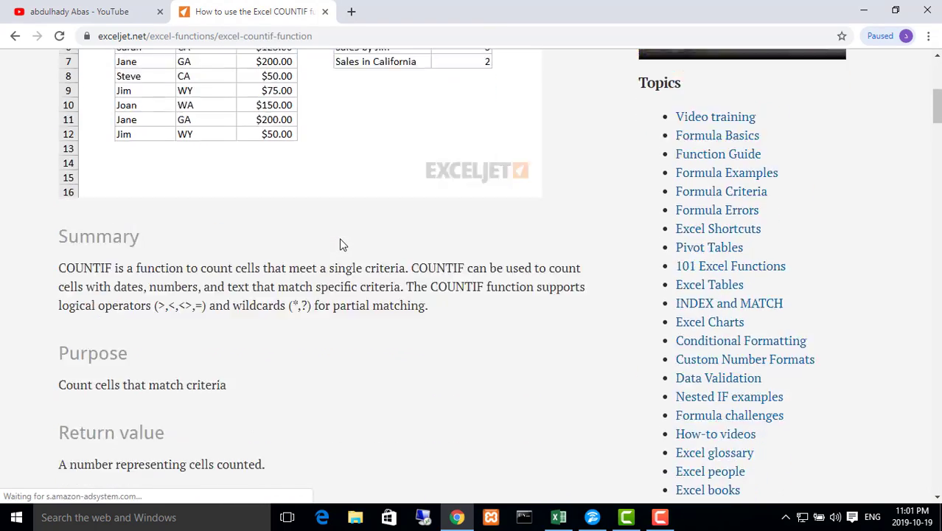
pyautogui.scroll(-3, 284, 254)
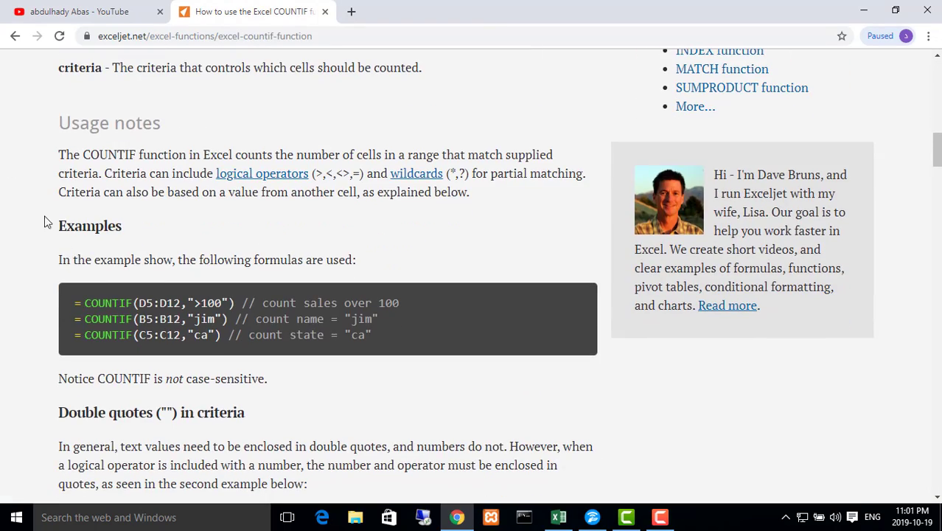
pyautogui.click(15, 36)
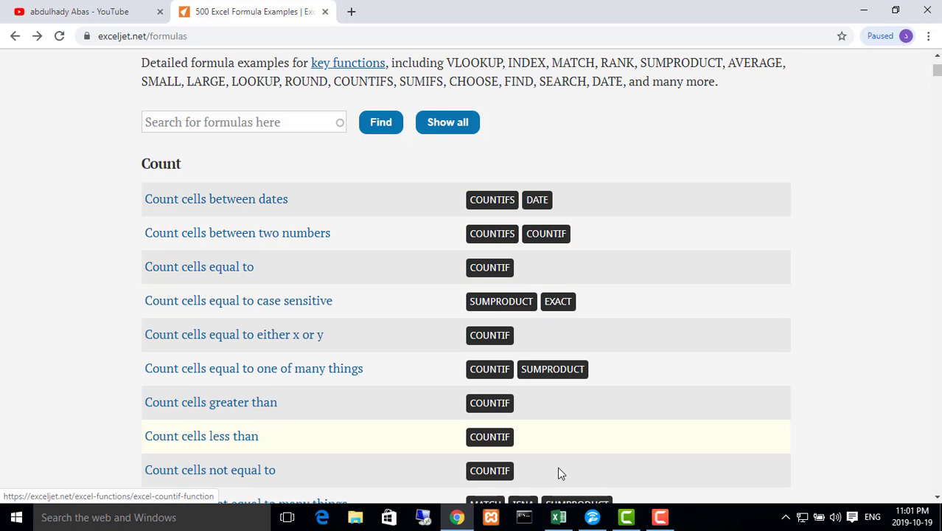
# Switch to Excel and set cell O9 in Column4 to 10.
pyautogui.click(558, 517)
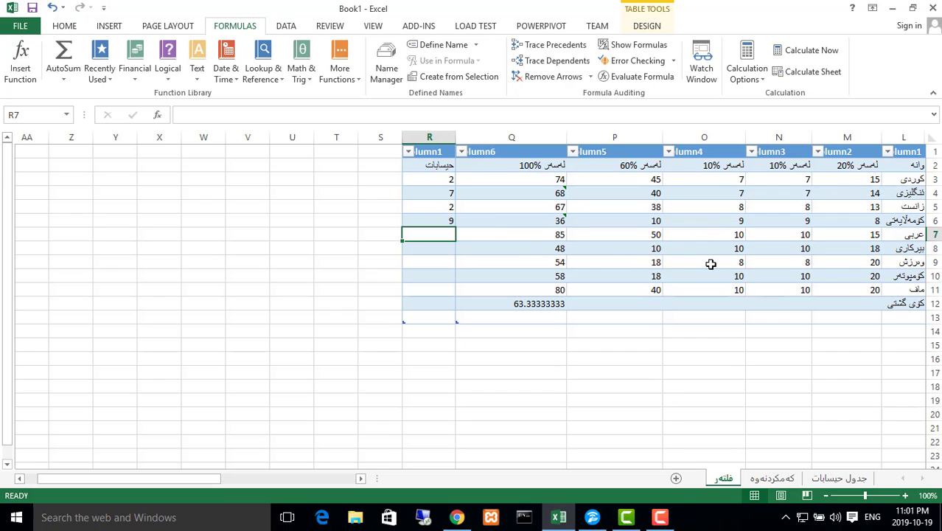
pyautogui.doubleClick(740, 261)
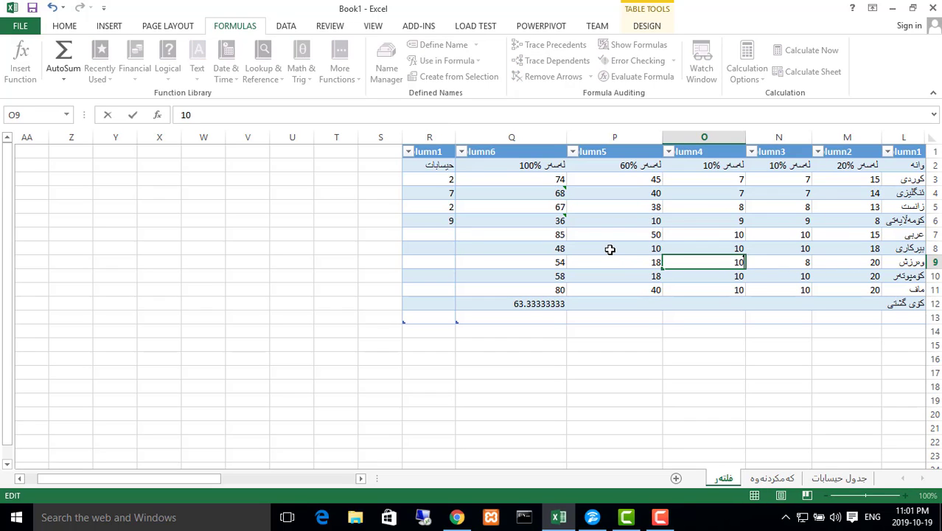
pyautogui.press('Return')
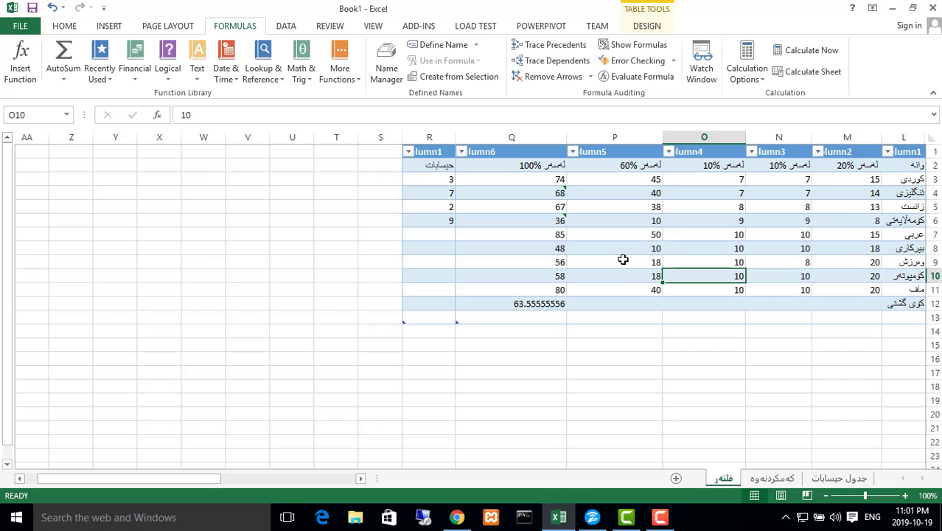
# Inspect the SUBTOTAL formula in R6 and the COUNTIFS formula in R4 without changing them.
pyautogui.click(442, 222)
pyautogui.doubleClick(435, 223)
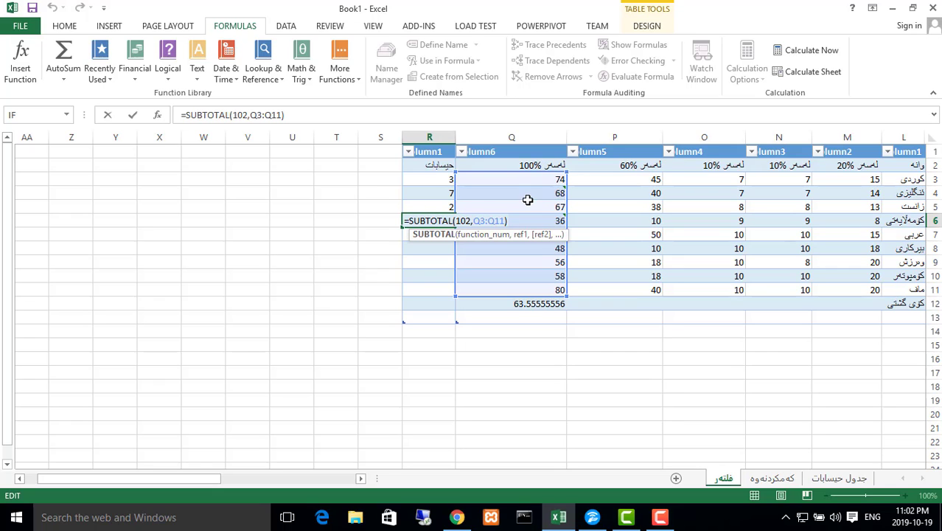
pyautogui.click(430, 196)
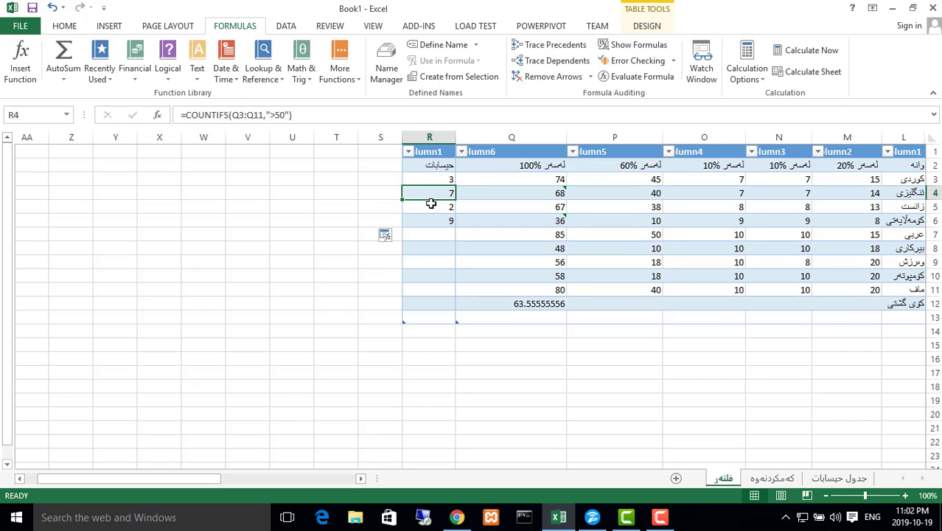
# Inspect the COUNTIFS formulas in R5 and R4, including R4's greater-than-50 criterion, without changing them.
pyautogui.doubleClick(431, 204)
pyautogui.click(380, 207)
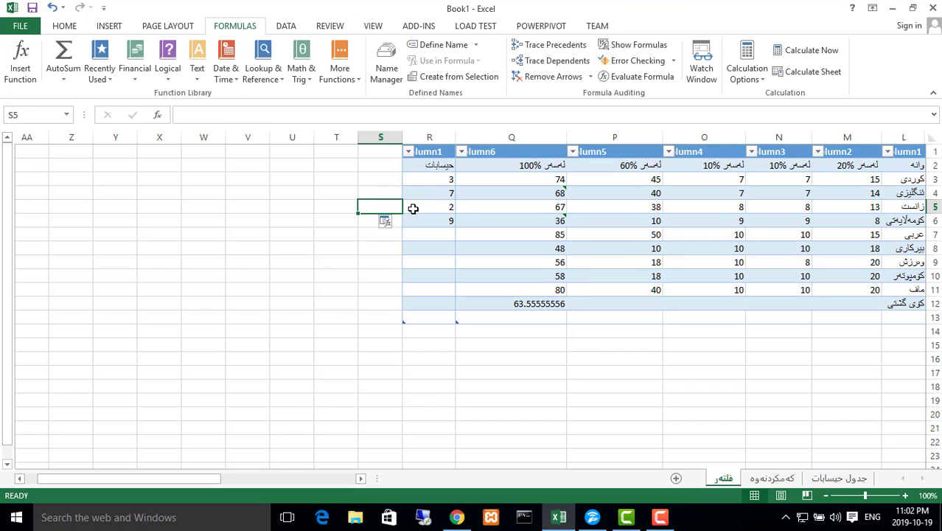
pyautogui.doubleClick(413, 207)
pyautogui.doubleClick(422, 196)
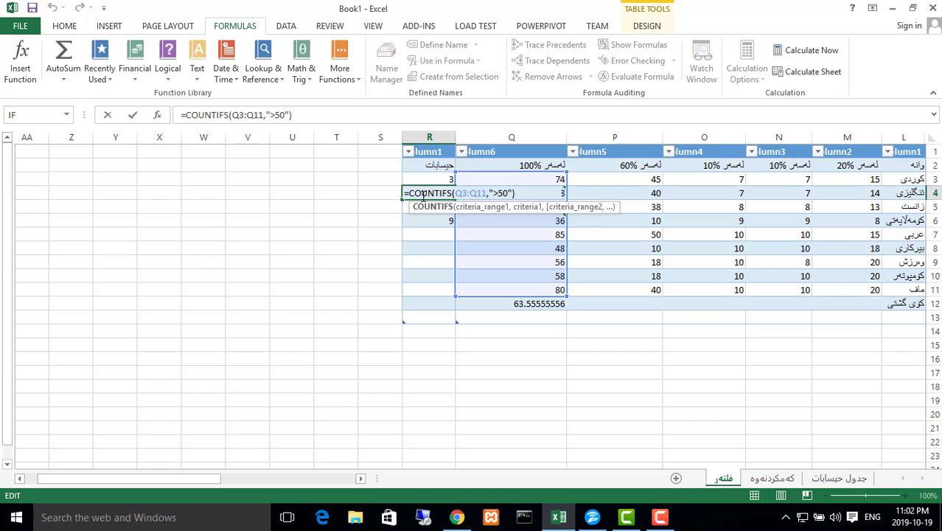
pyautogui.click(499, 192)
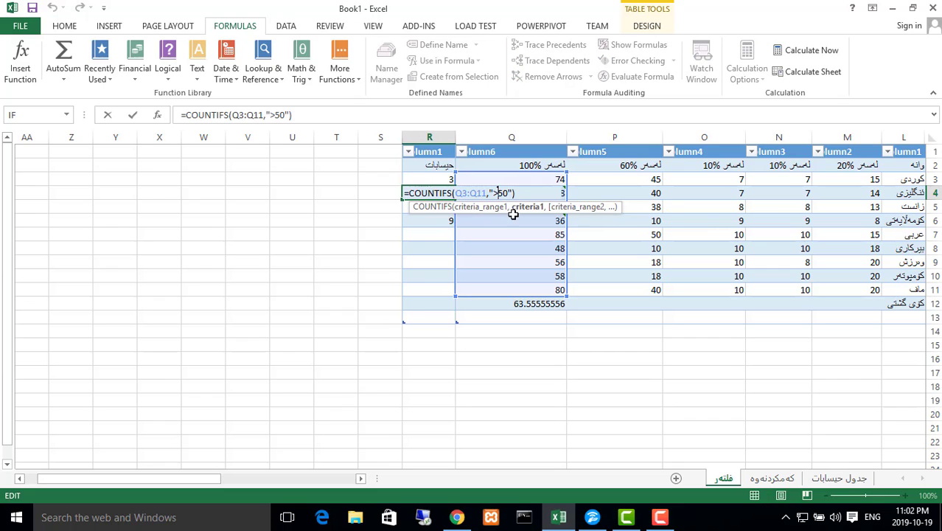
pyautogui.press('Return')
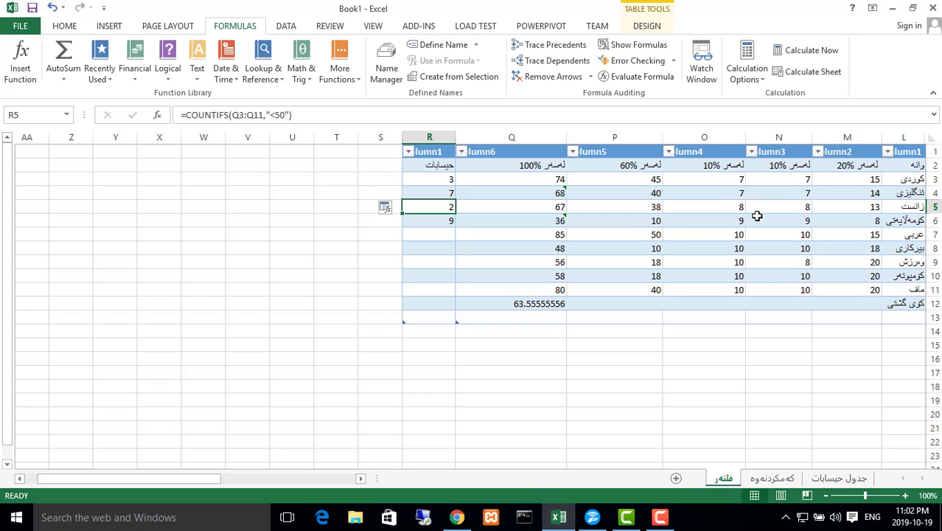
# Highlight the Column4 scores in O3:O11 and the Column2 scores beginning at M3 to compare the two ranges, ending on an empty cell.
pyautogui.moveTo(742, 183); pyautogui.dragTo(742, 290)
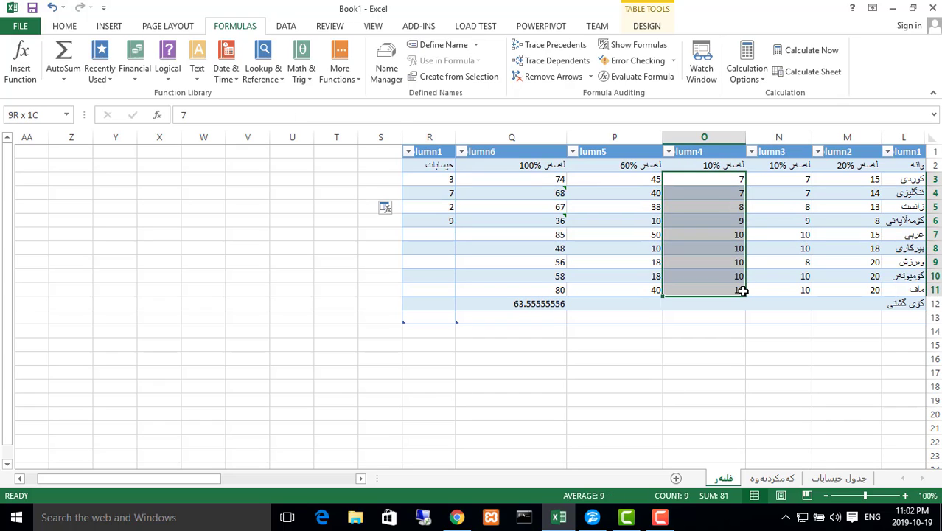
pyautogui.click(742, 290)
pyautogui.moveTo(718, 184); pyautogui.dragTo(733, 291)
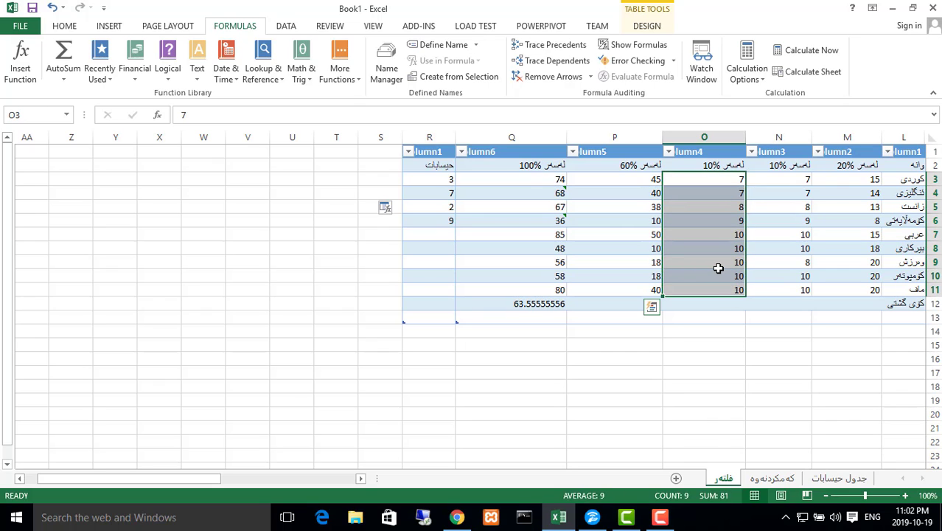
pyautogui.moveTo(852, 178); pyautogui.dragTo(870, 291)
pyautogui.click(743, 181)
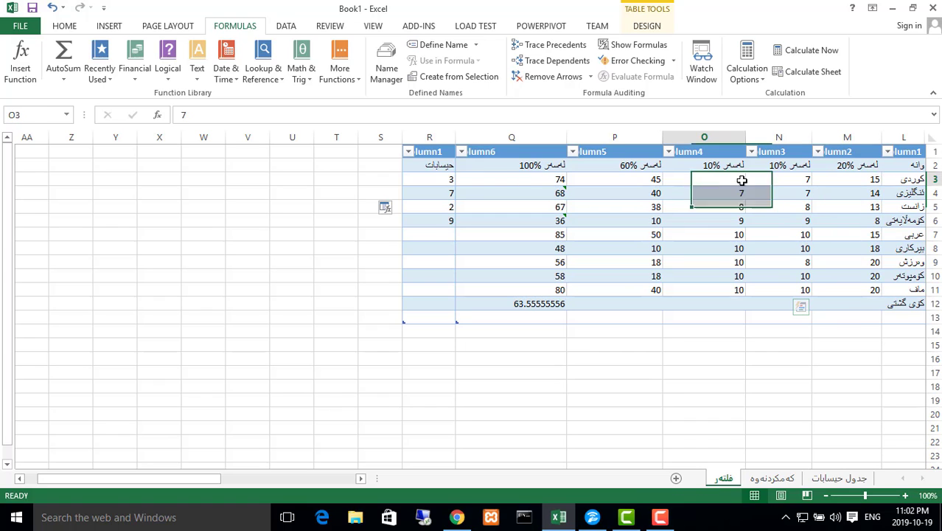
pyautogui.moveTo(743, 180); pyautogui.dragTo(743, 290)
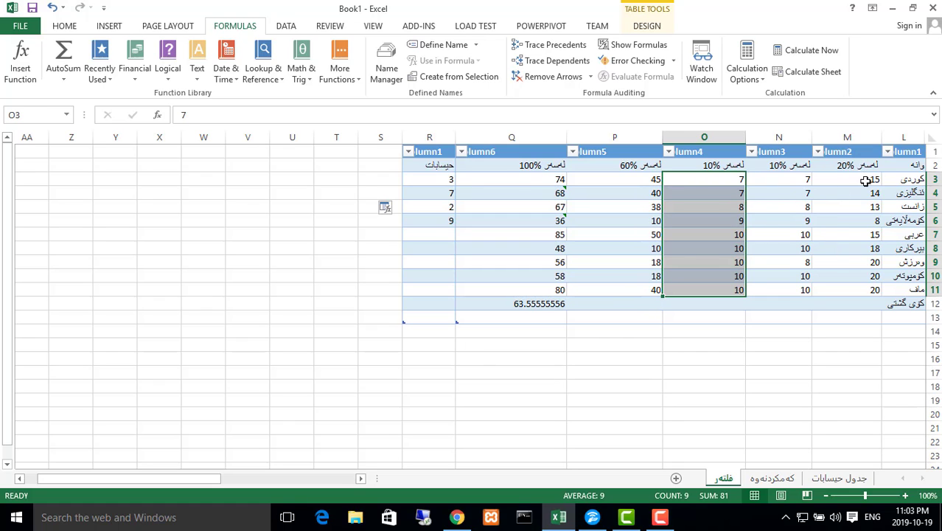
pyautogui.moveTo(871, 180); pyautogui.dragTo(878, 227)
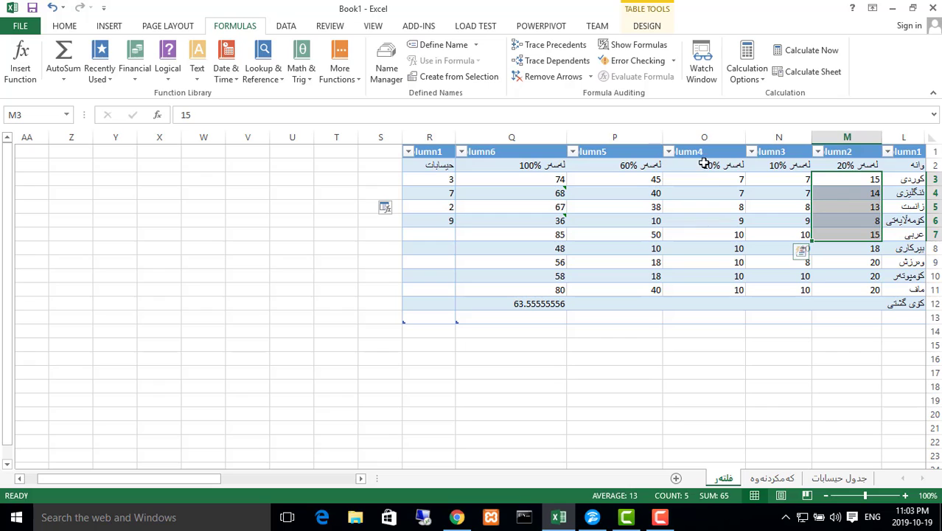
pyautogui.moveTo(717, 180); pyautogui.dragTo(726, 217)
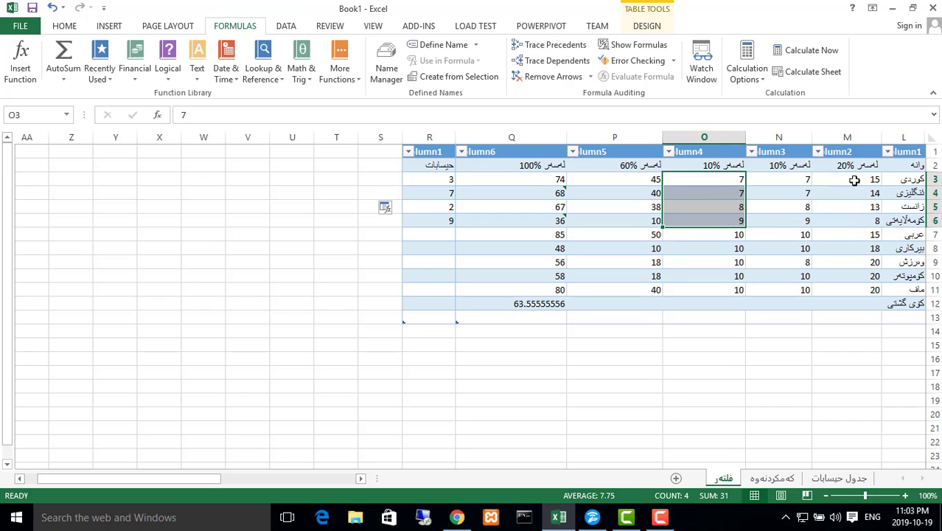
pyautogui.moveTo(876, 184); pyautogui.dragTo(879, 234)
pyautogui.click(877, 235)
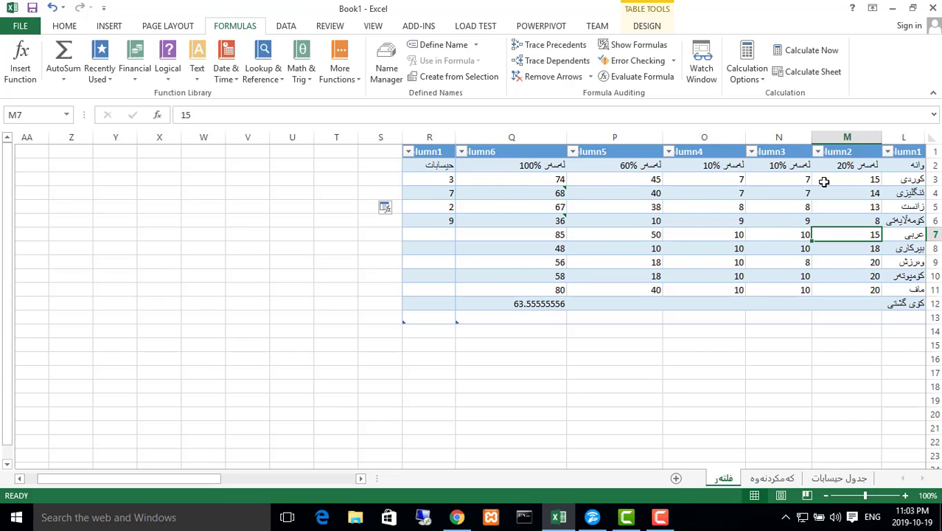
pyautogui.click(568, 357)
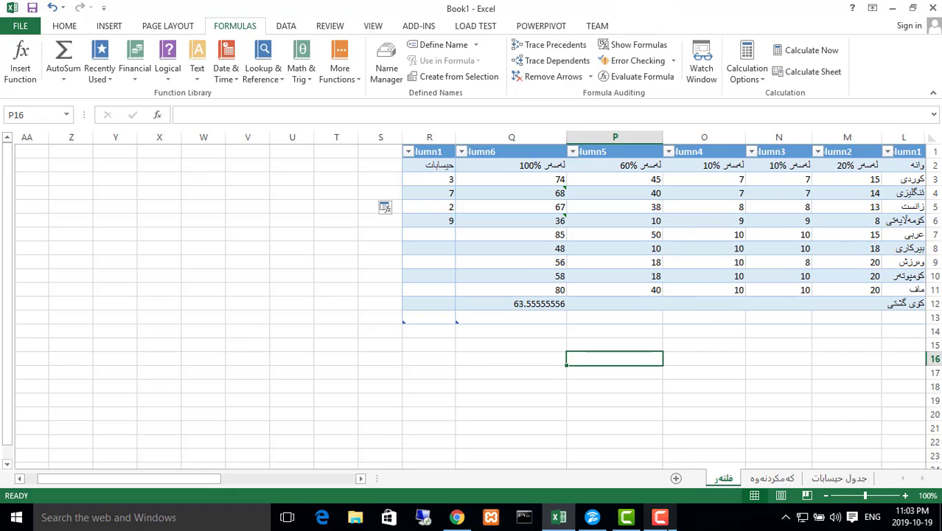
# Switch to Chrome and bookmark the exceljet.net/formulas page in the Bookmarks bar under its default name.
pyautogui.click(457, 517)
pyautogui.moveTo(193, 34); pyautogui.dragTo(90, 26)
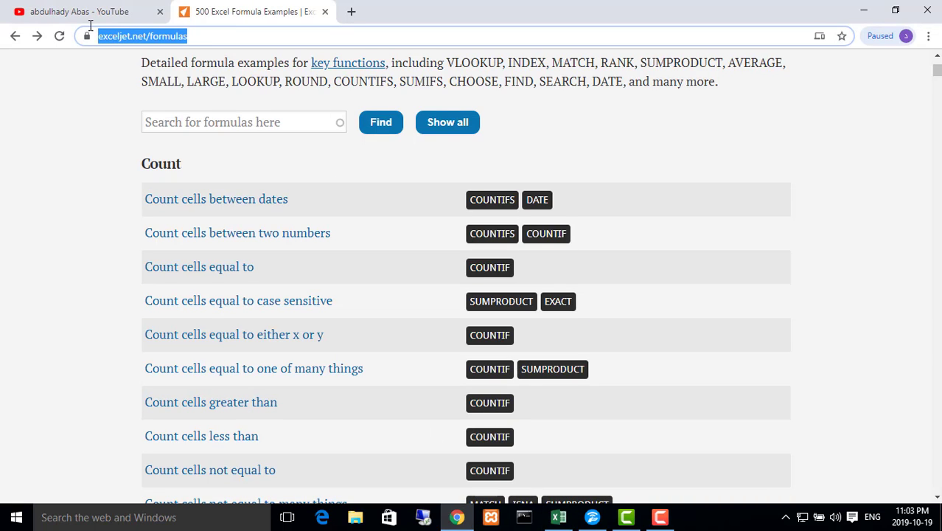
pyautogui.click(841, 36)
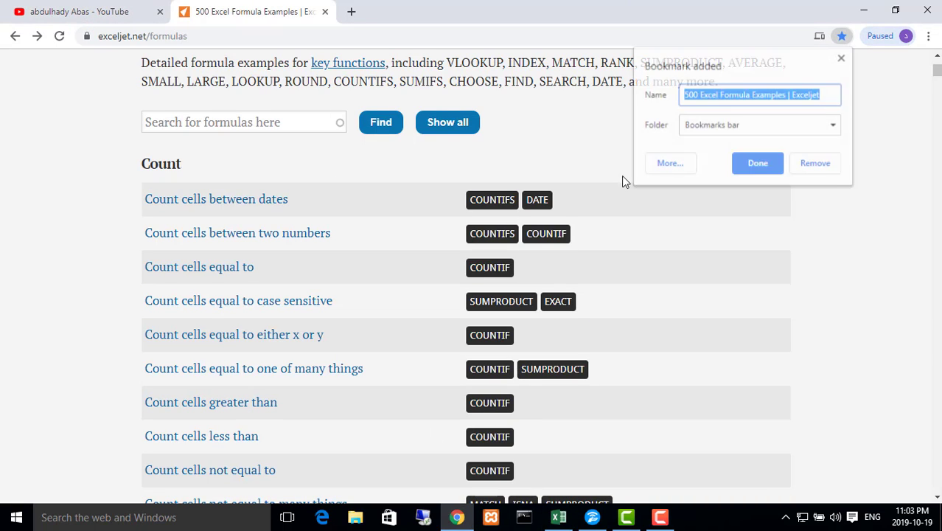
pyautogui.click(778, 164)
# Examine the rest of the formula list, from the Count entries through the Sum examples to the Min and Max section.
pyautogui.scroll(-13, 774, 379)
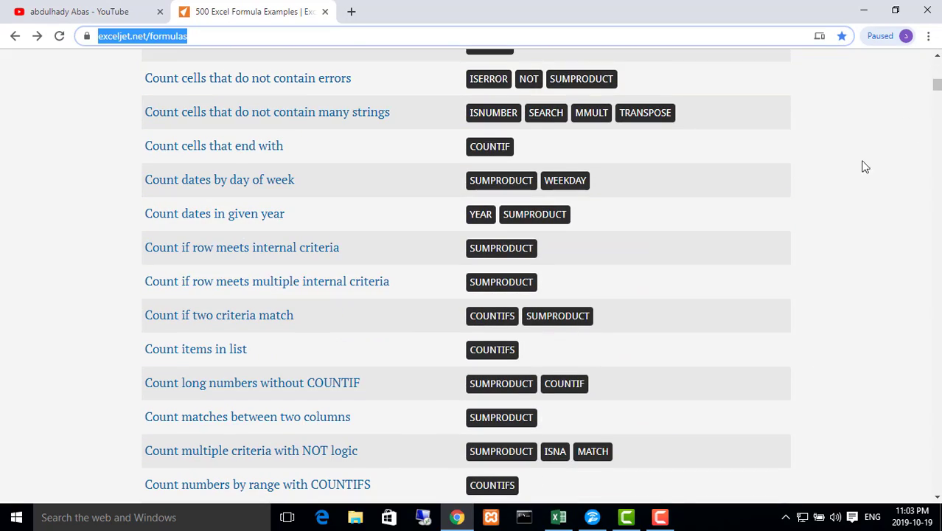
pyautogui.scroll(-1, 650, 208)
pyautogui.scroll(-20, 653, 209)
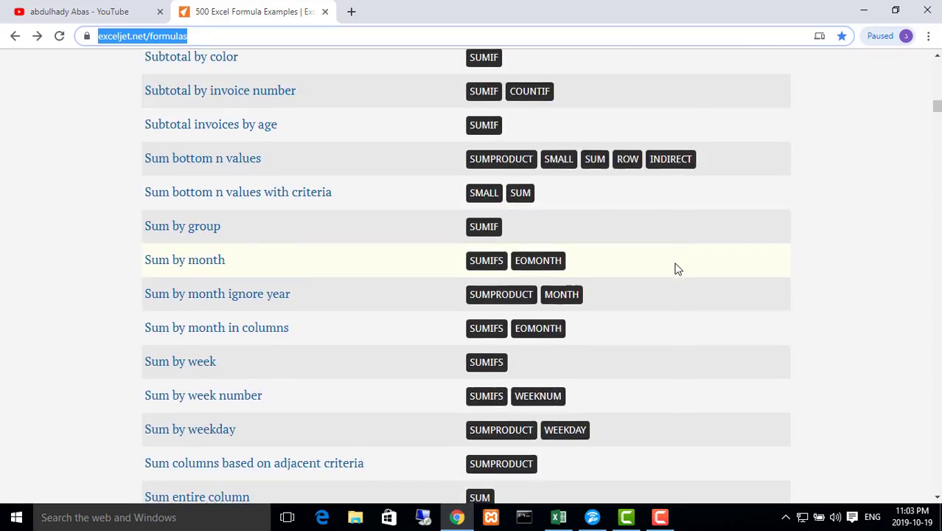
pyautogui.scroll(-11, 539, 318)
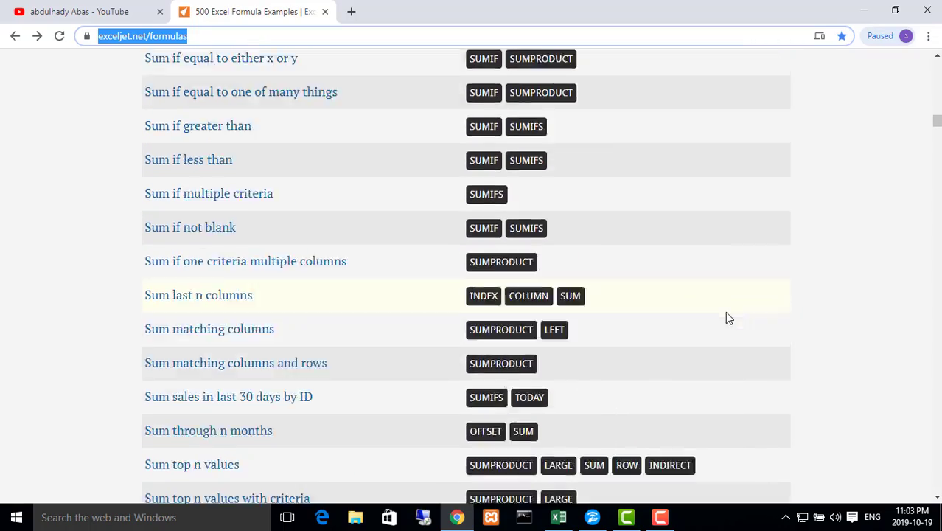
pyautogui.scroll(-19, 724, 317)
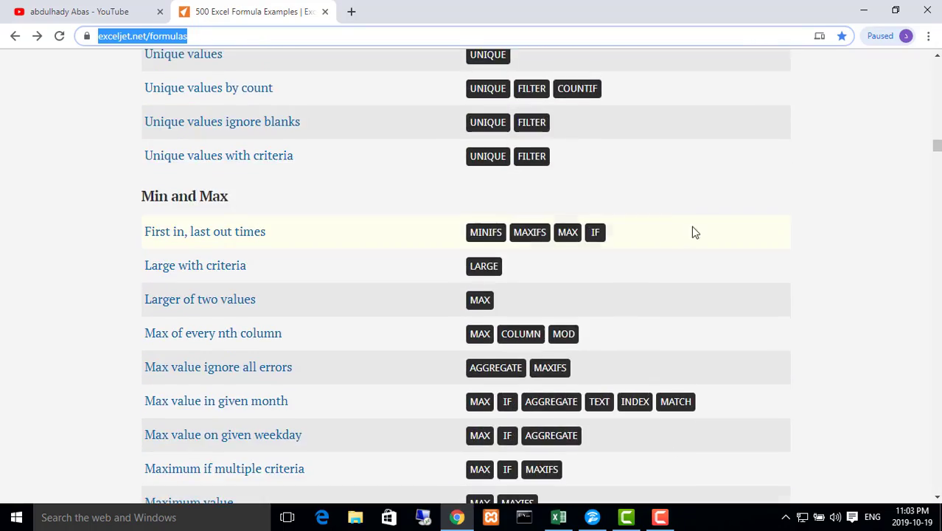
pyautogui.scroll(-2, 667, 233)
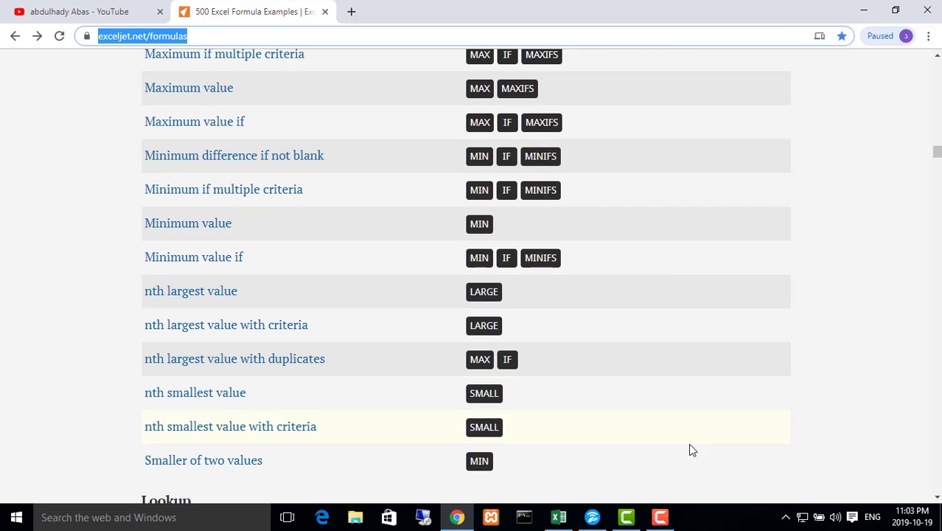
pyautogui.click(662, 520)
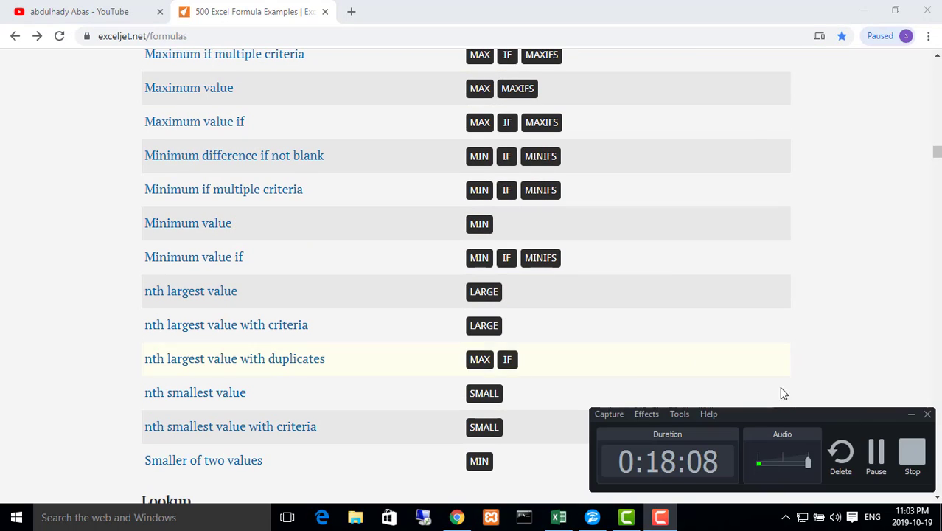